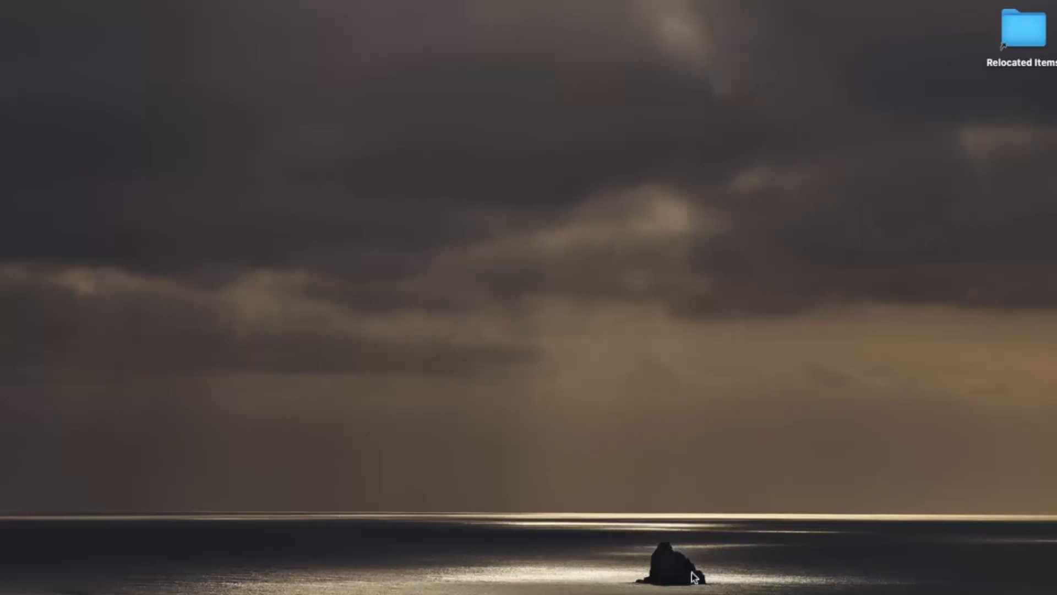
Extend the react-native import with Text, ActionSheetIOS and TouchableOpacity via completions
{"action": "left_click", "coordinate": [614, 588]}
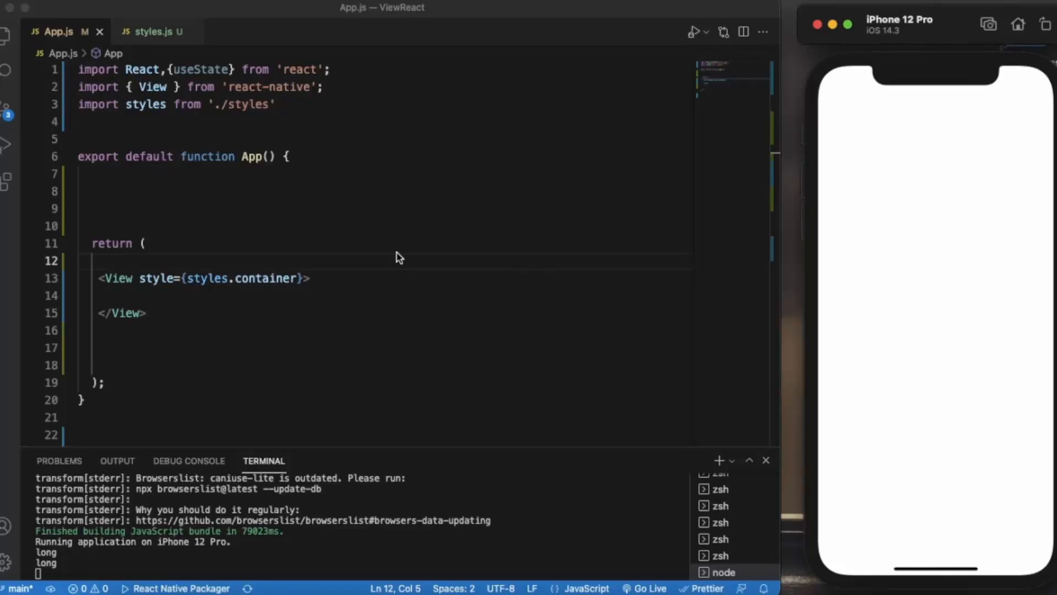
{"action": "left_click", "coordinate": [168, 87]}
{"action": "type", "text": ","}
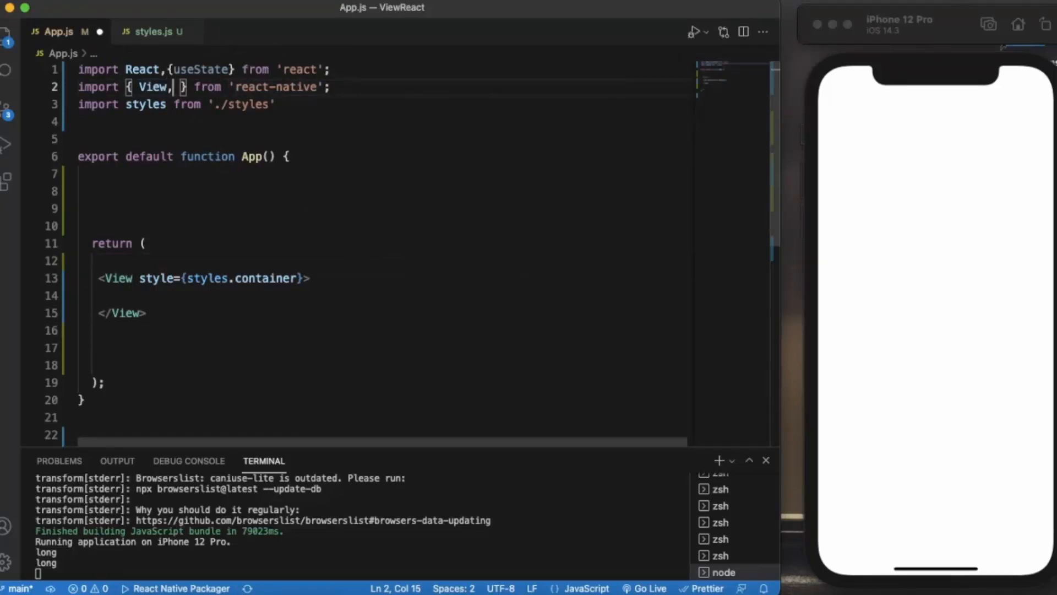
{"action": "type", "text": "Text,"}
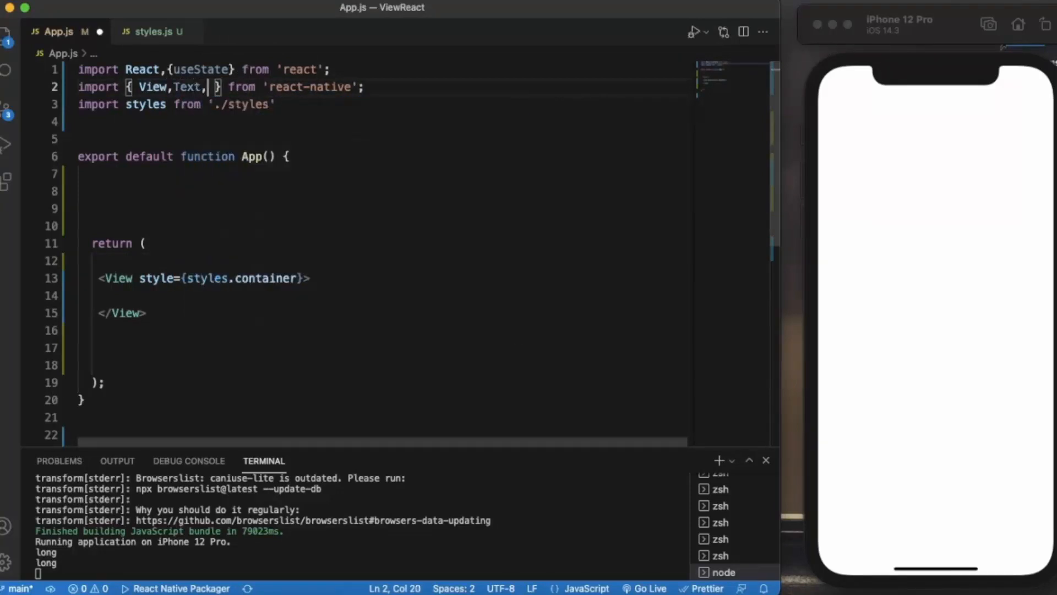
{"action": "type", "text": "Act"}
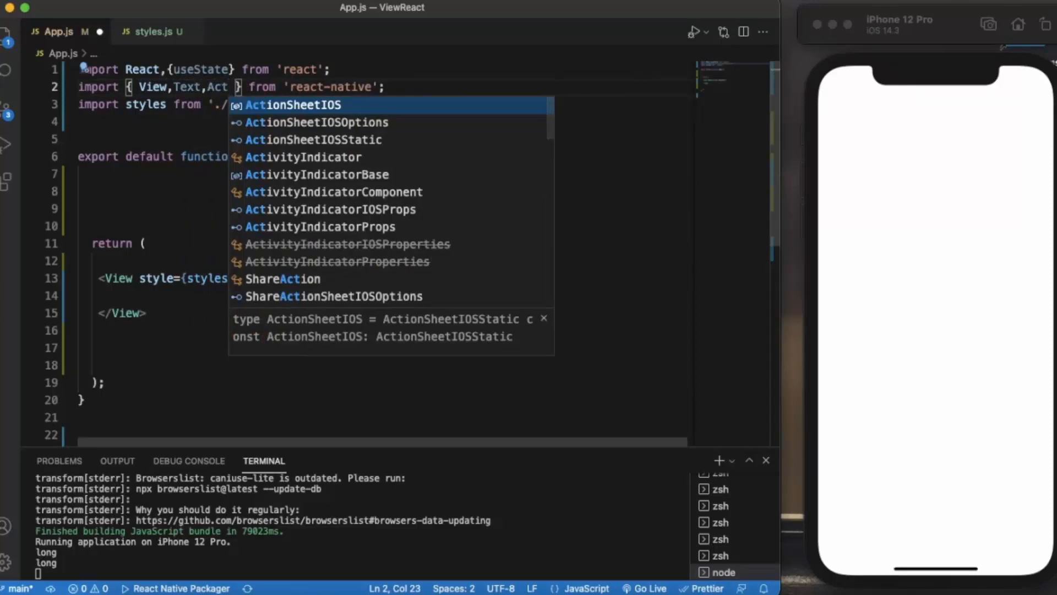
{"action": "key", "text": "Return"}
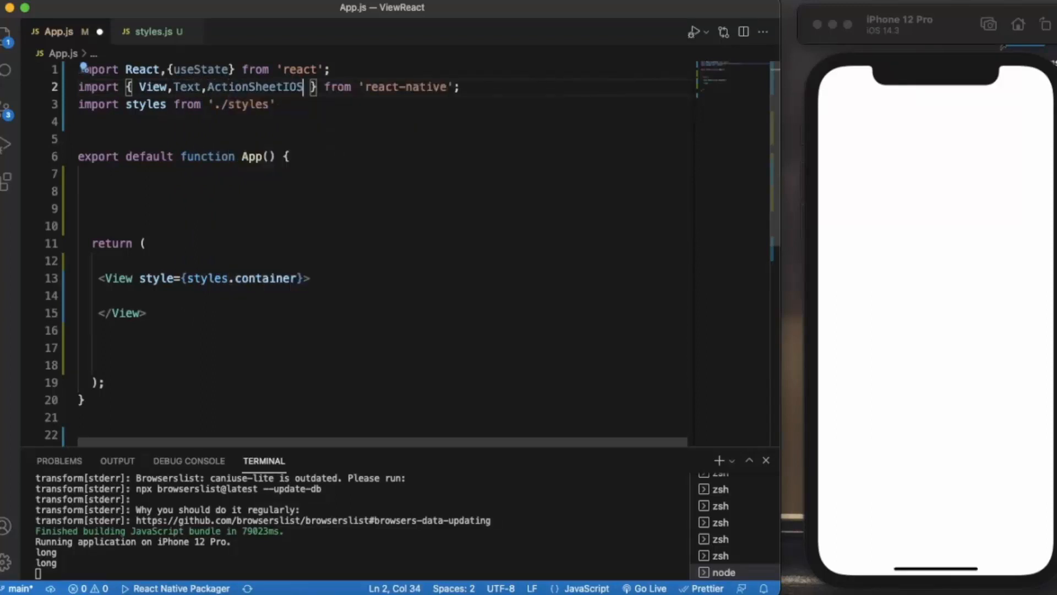
{"action": "type", "text": ","}
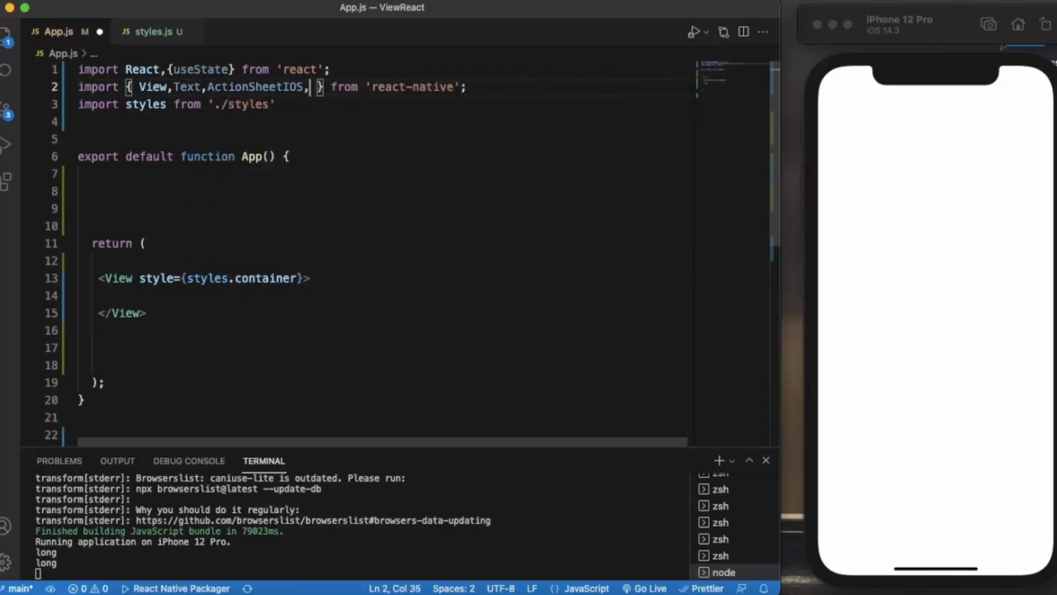
{"action": "type", "text": "Tou"}
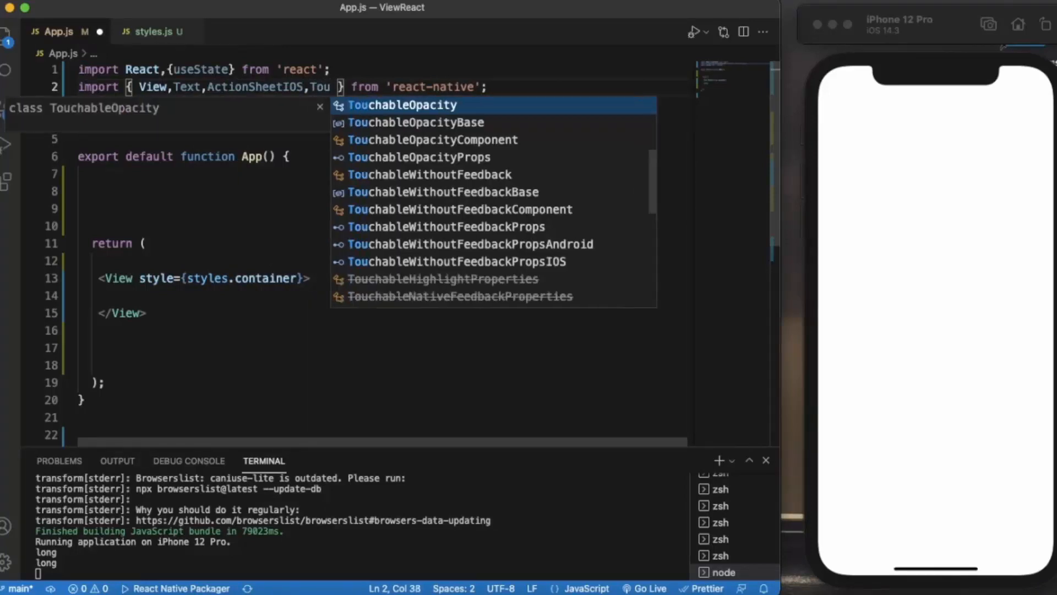
{"action": "key", "text": "Return"}
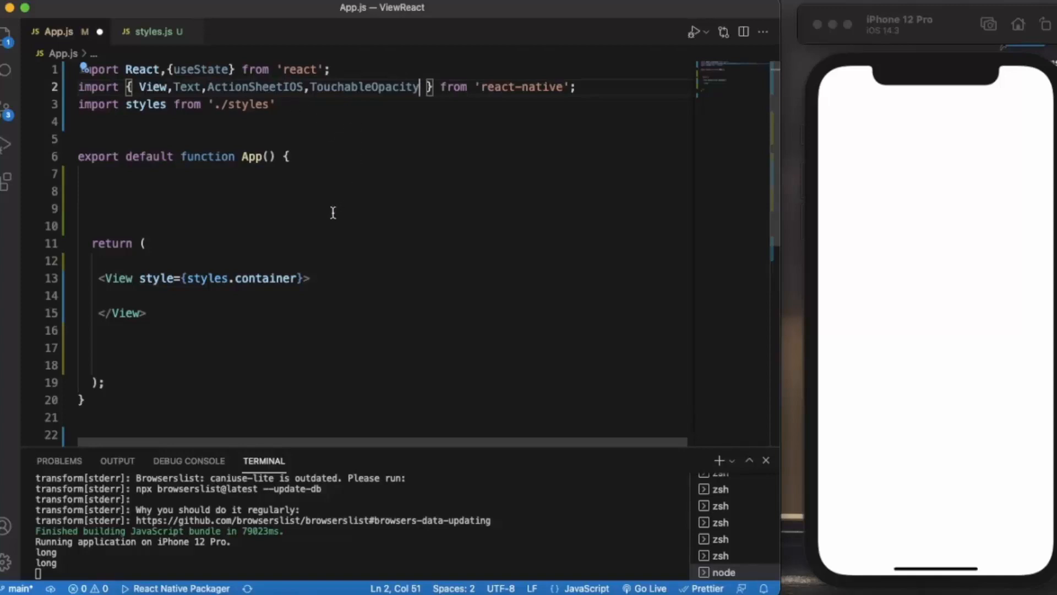
Write const [name,setName] = useState("") inside App and leave blank lines below it
{"action": "left_click", "coordinate": [276, 174]}
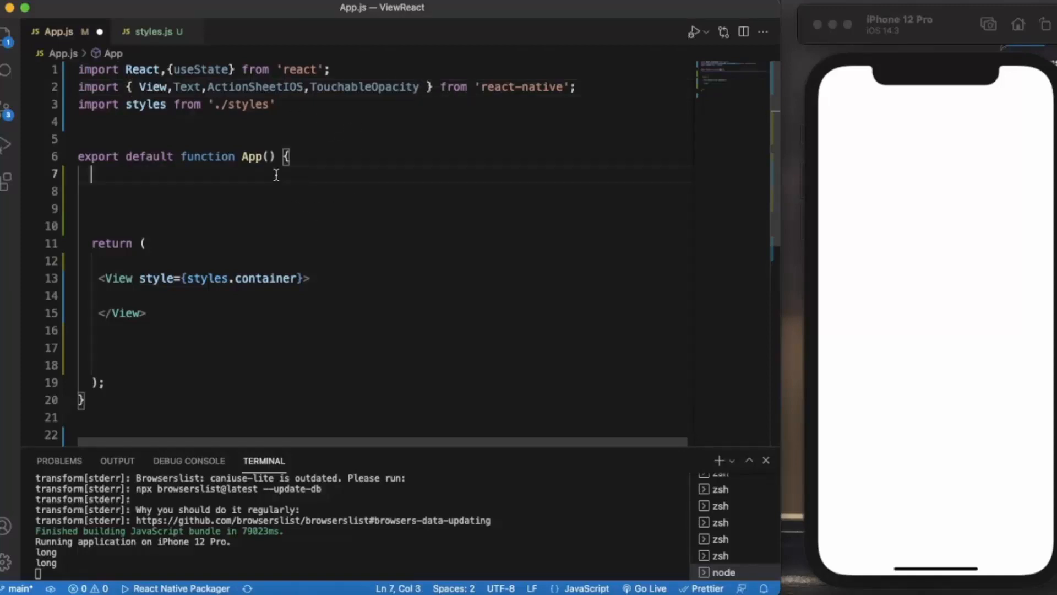
{"action": "type", "text": "co"}
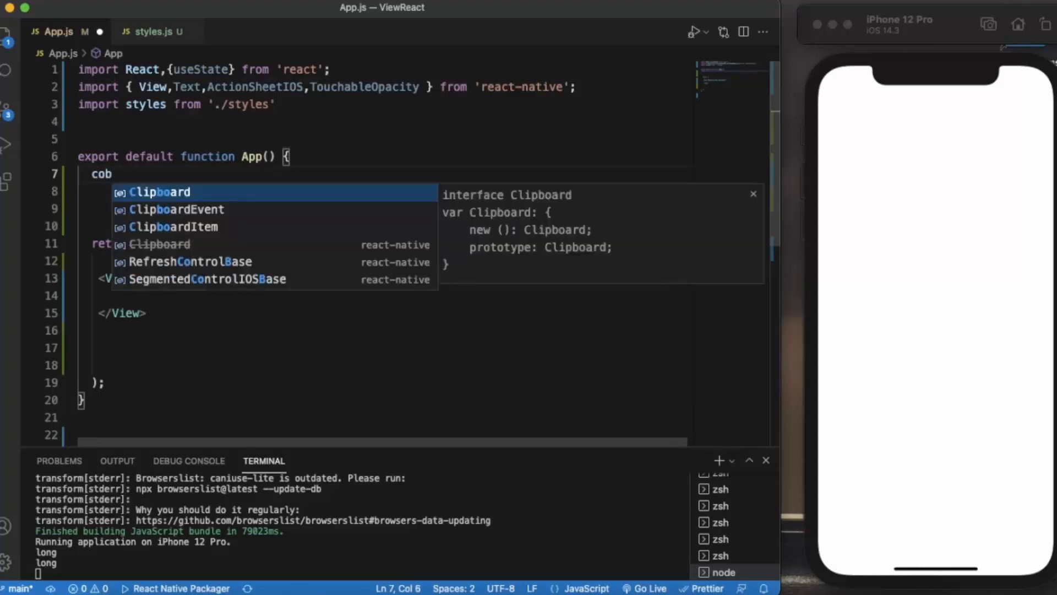
{"action": "type", "text": "nst "}
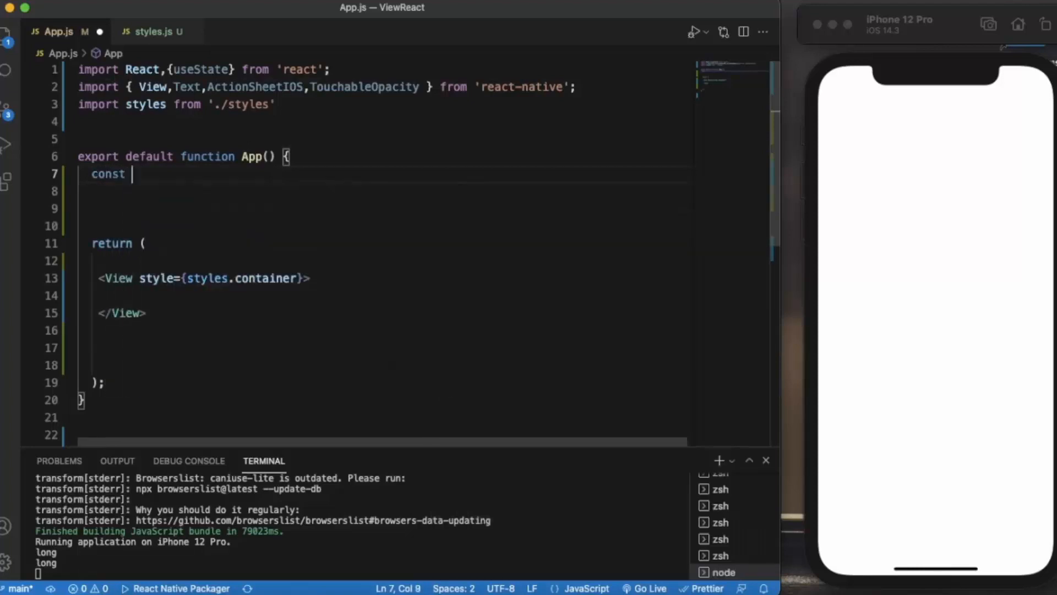
{"action": "type", "text": "[name,"}
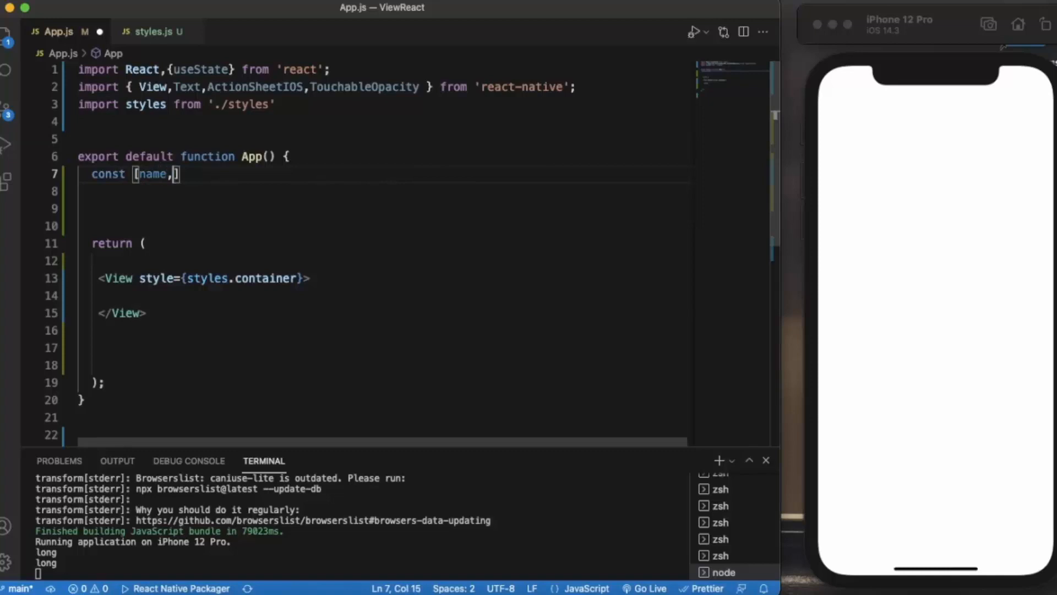
{"action": "type", "text": "setName"}
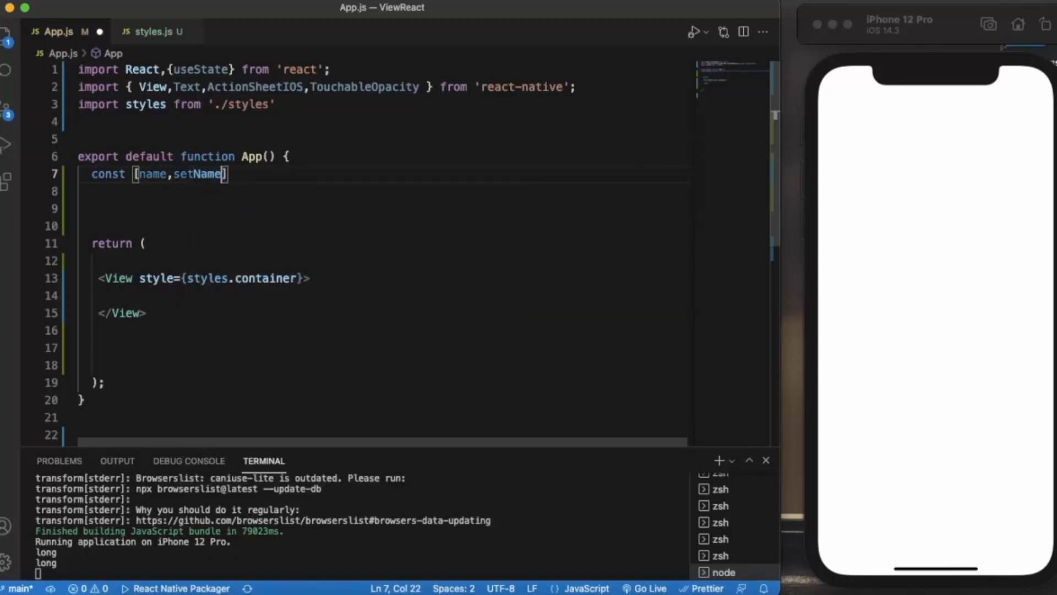
{"action": "type", "text": "] = us"}
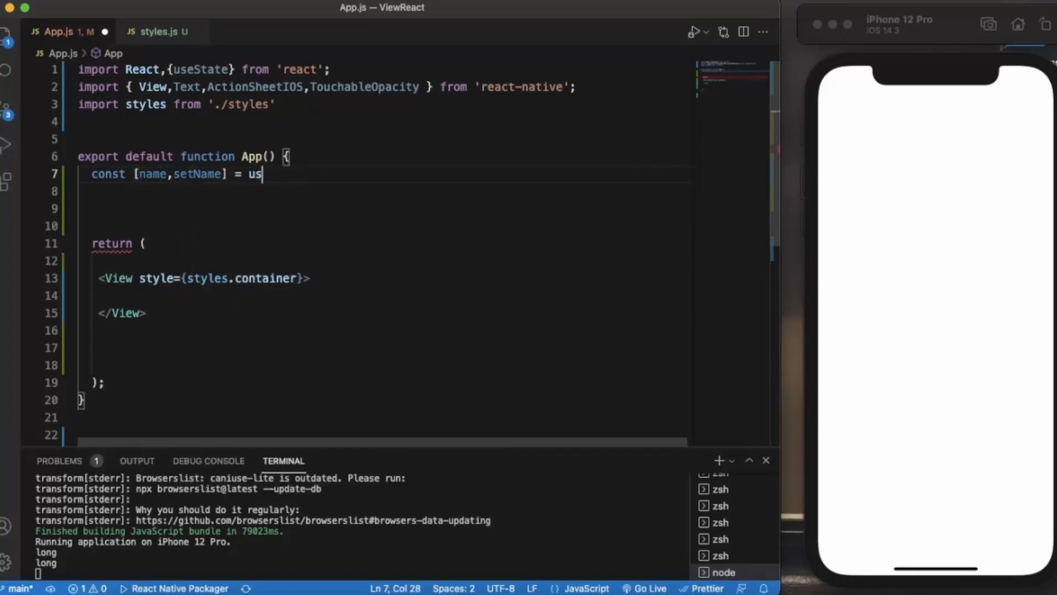
{"action": "type", "text": "e"}
{"action": "key", "text": "Return"}
{"action": "type", "text": "("}
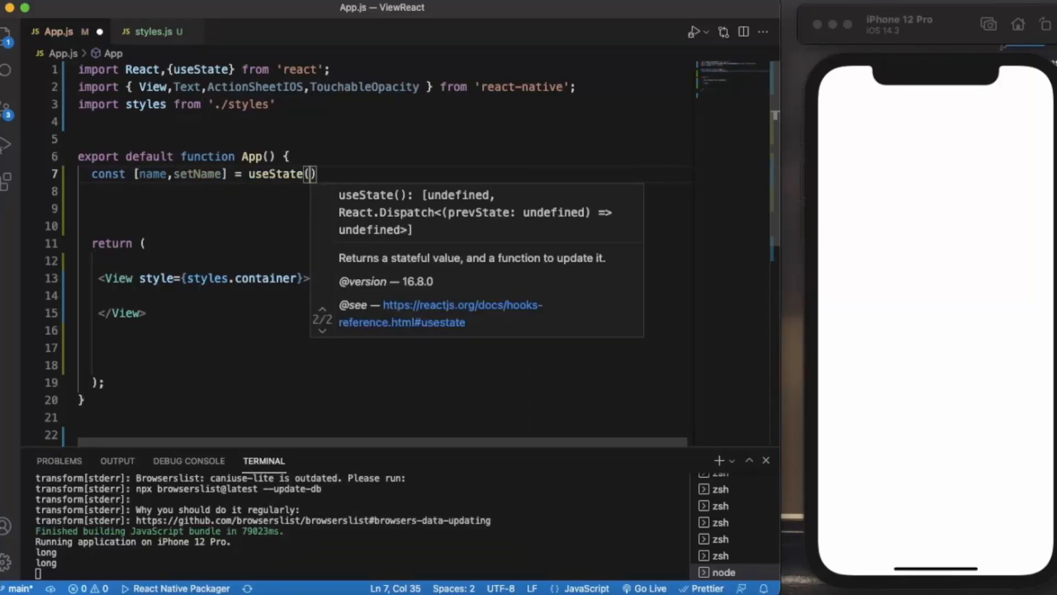
{"action": "type", "text": "\""}
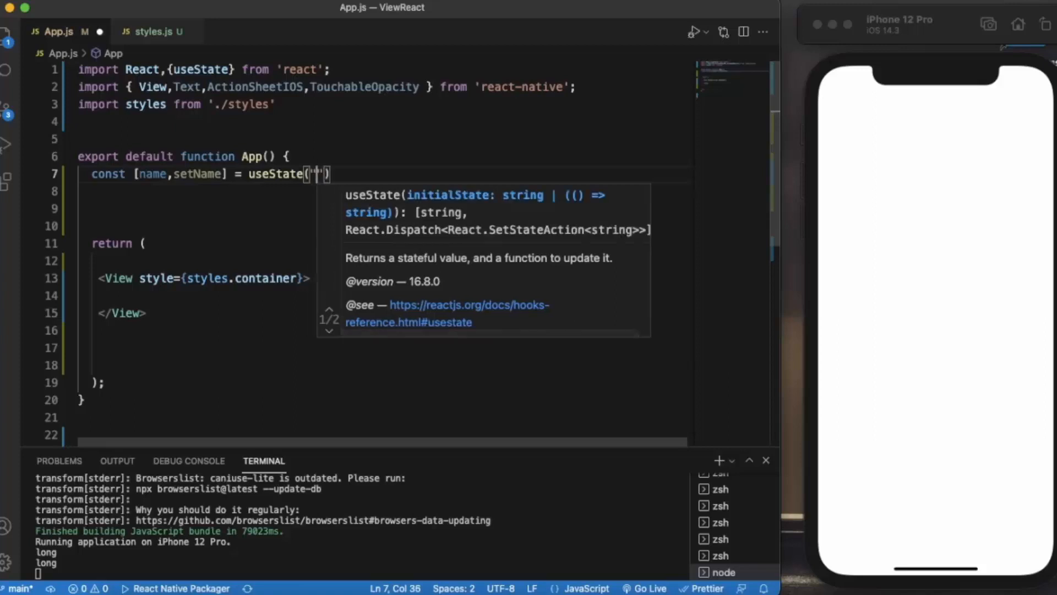
{"action": "key", "text": "Right"}
{"action": "key", "text": "Right"}
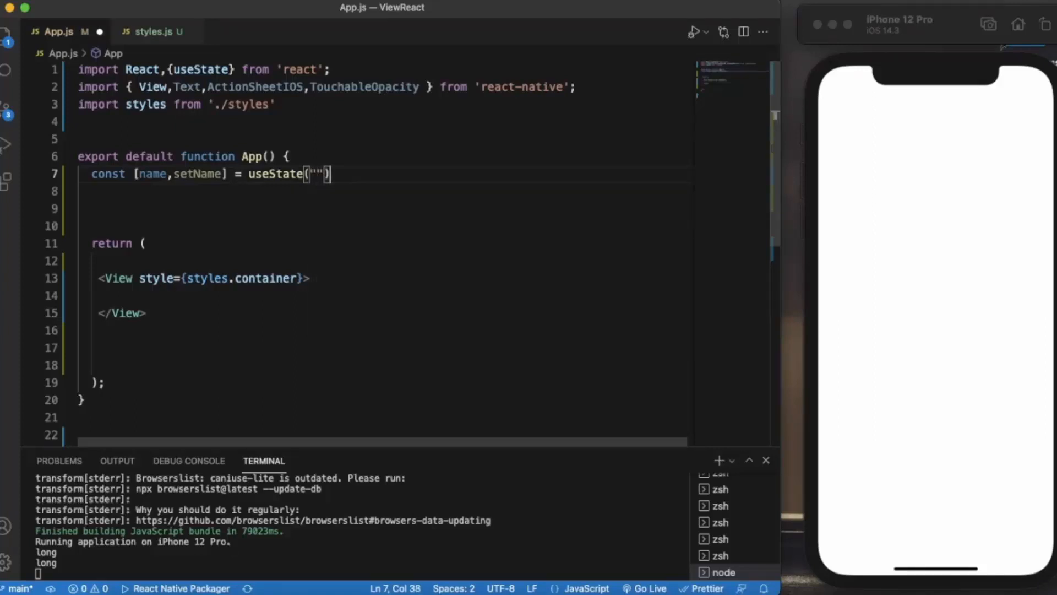
{"action": "key", "text": "Return"}
{"action": "key", "text": "Return"}
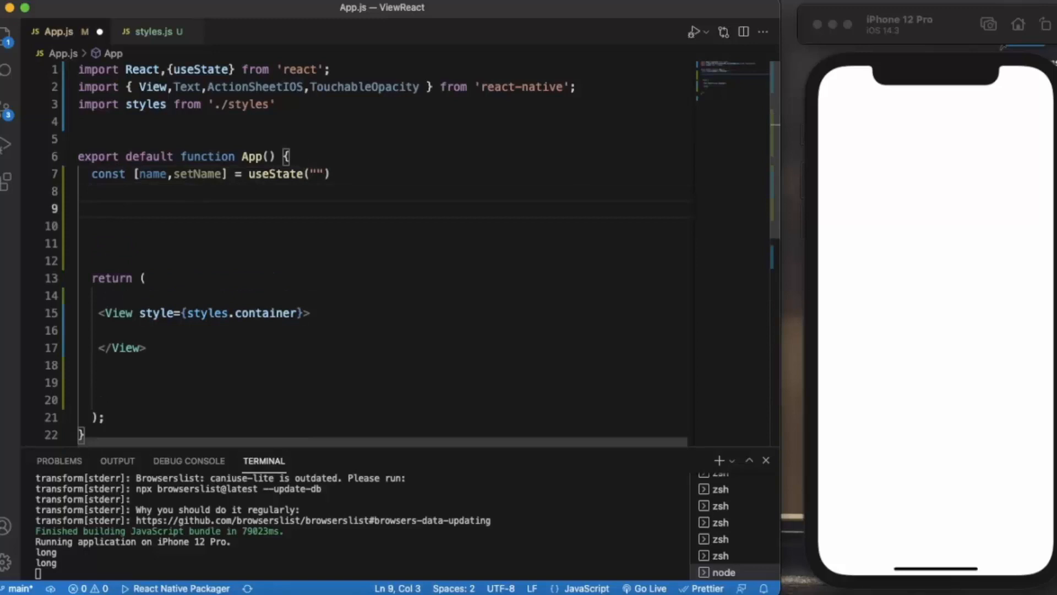
{"action": "type", "text": "const"}
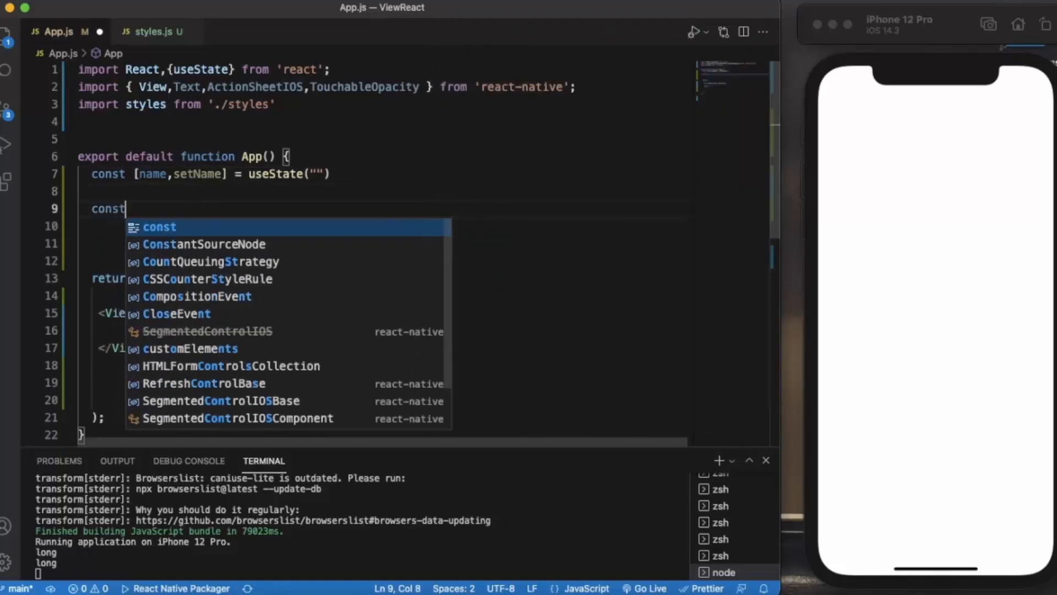
{"action": "type", "text": " o"}
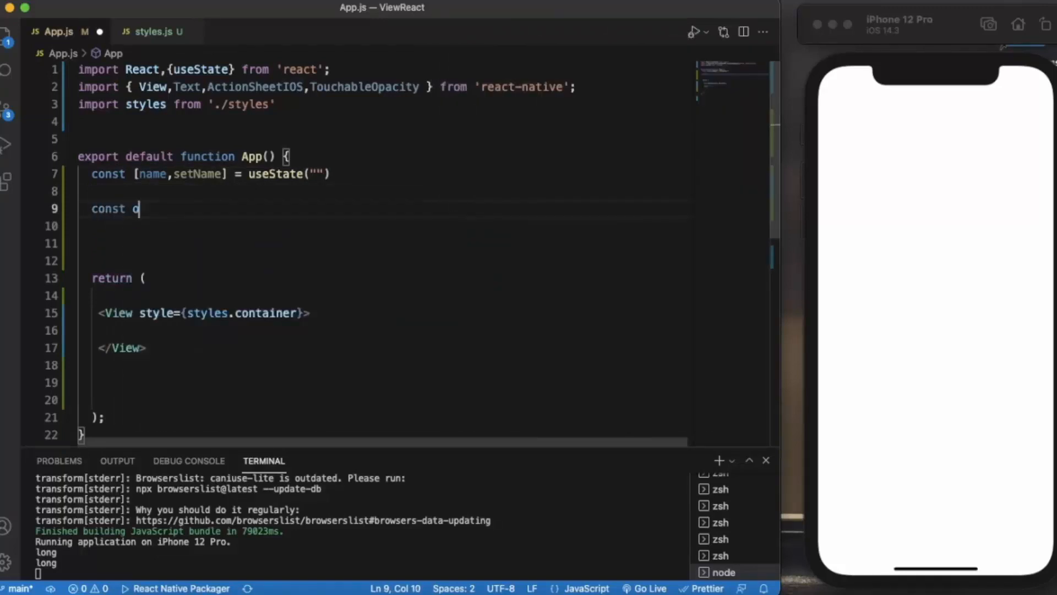
{"action": "type", "text": "n"}
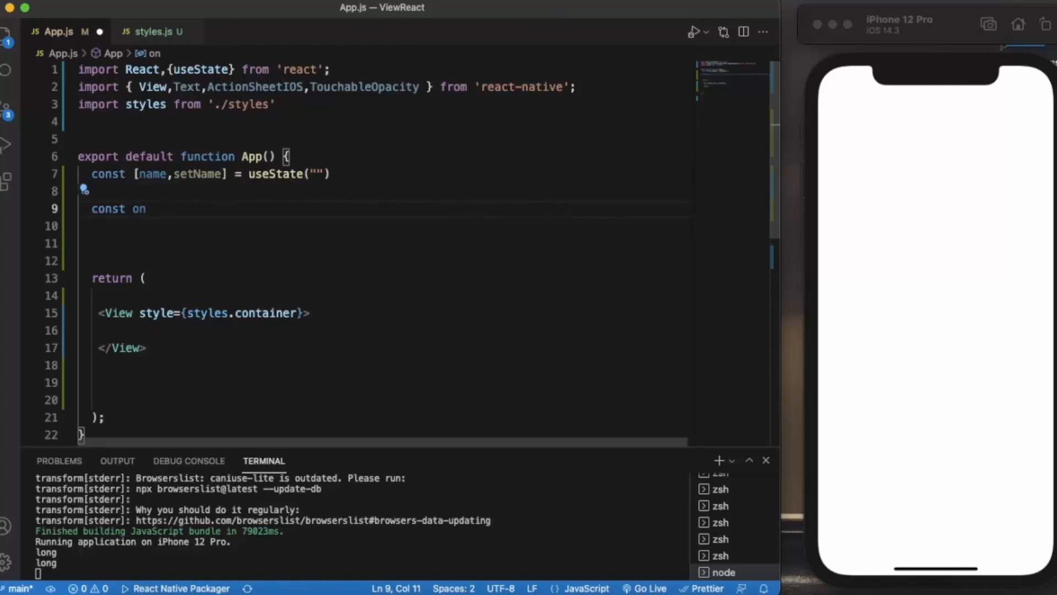
{"action": "type", "text": "LongPr"}
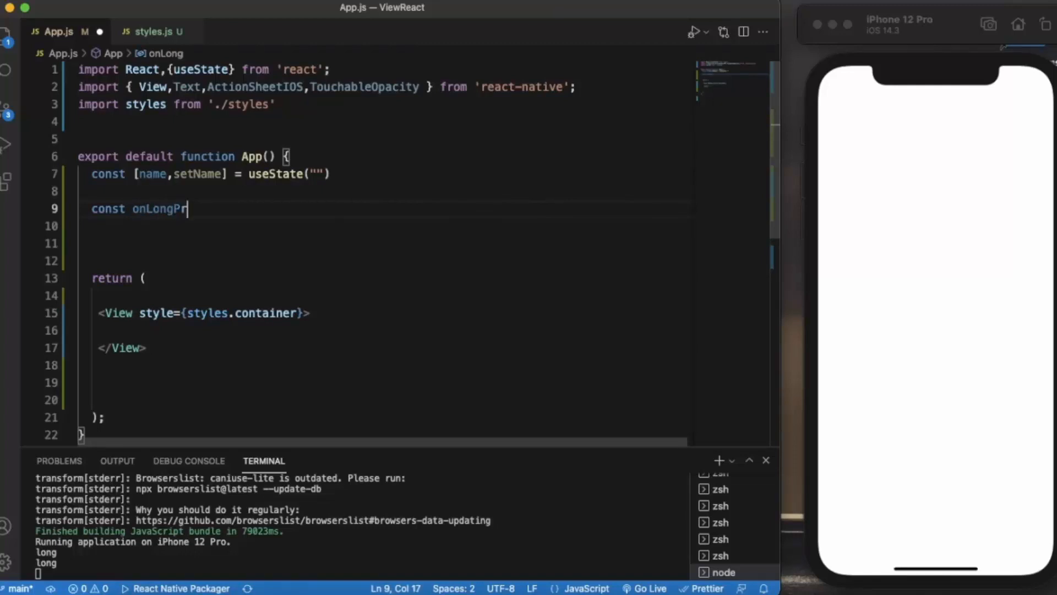
{"action": "type", "text": "ess"}
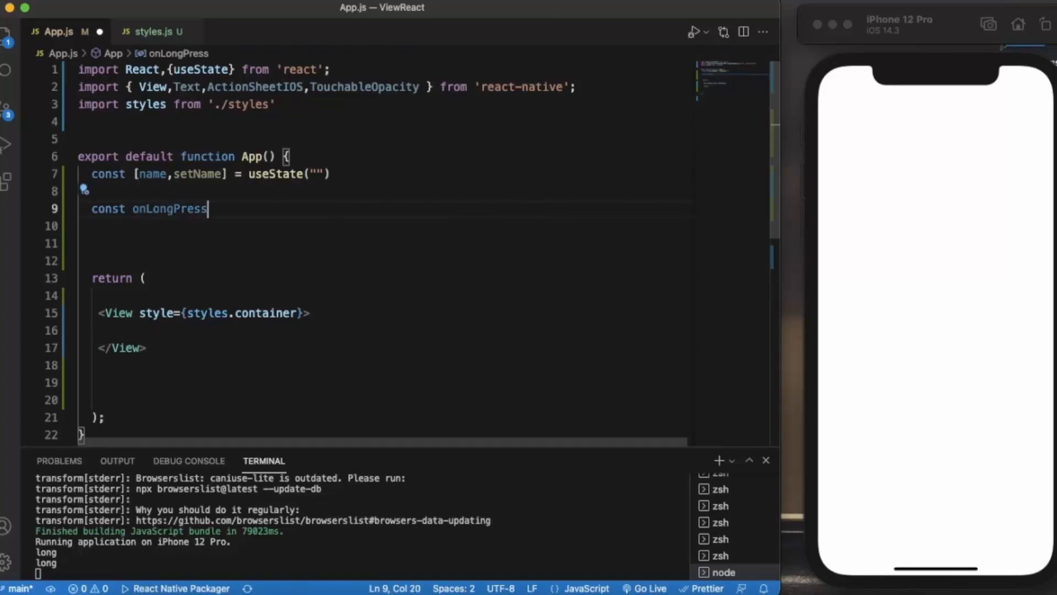
{"action": "type", "text": " = "}
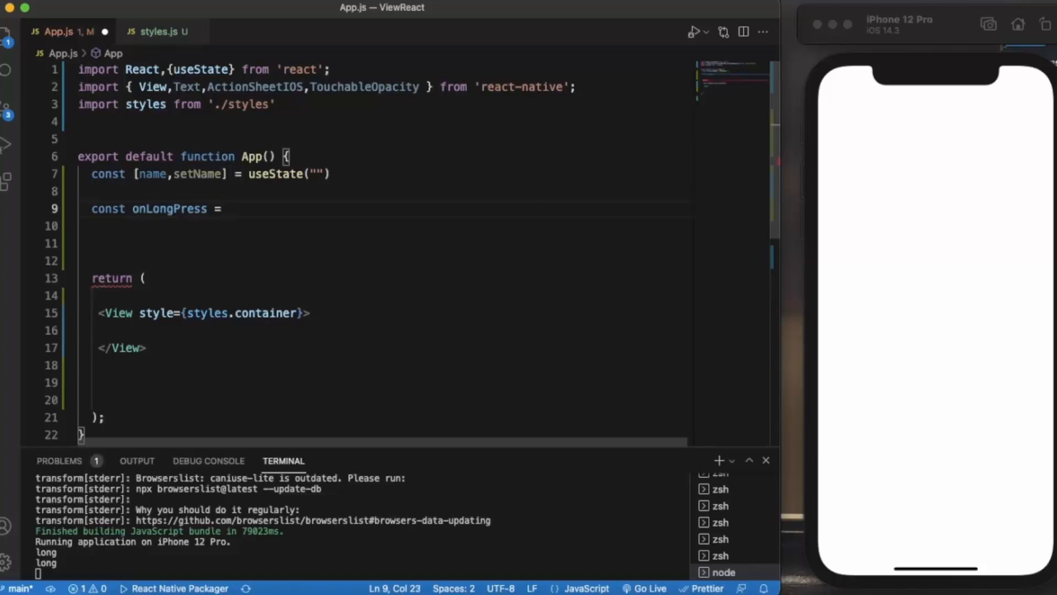
{"action": "type", "text": "() ="}
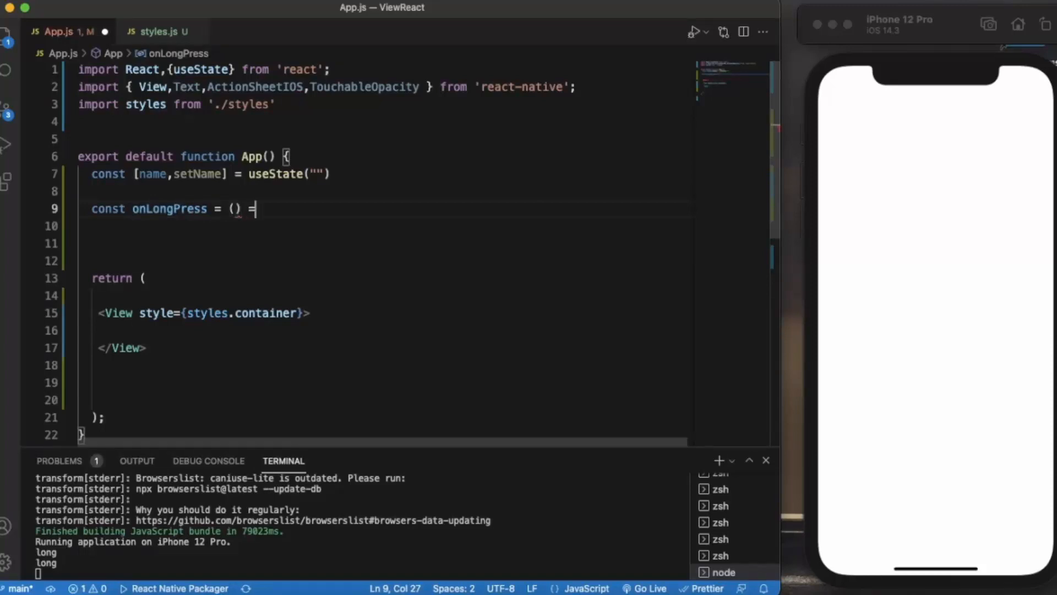
{"action": "type", "text": ">"}
Start an onLongPress arrow handler calling ActionSheetIOS.showActionSheetWithOptions
{"action": "key", "text": "Return"}
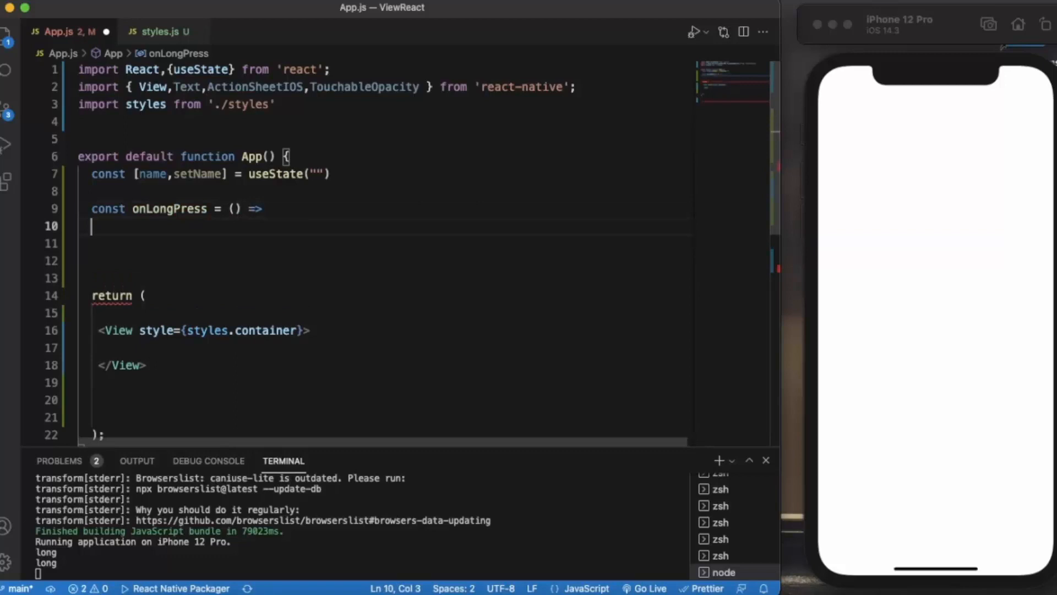
{"action": "key", "text": "Tab"}
{"action": "type", "text": "Act"}
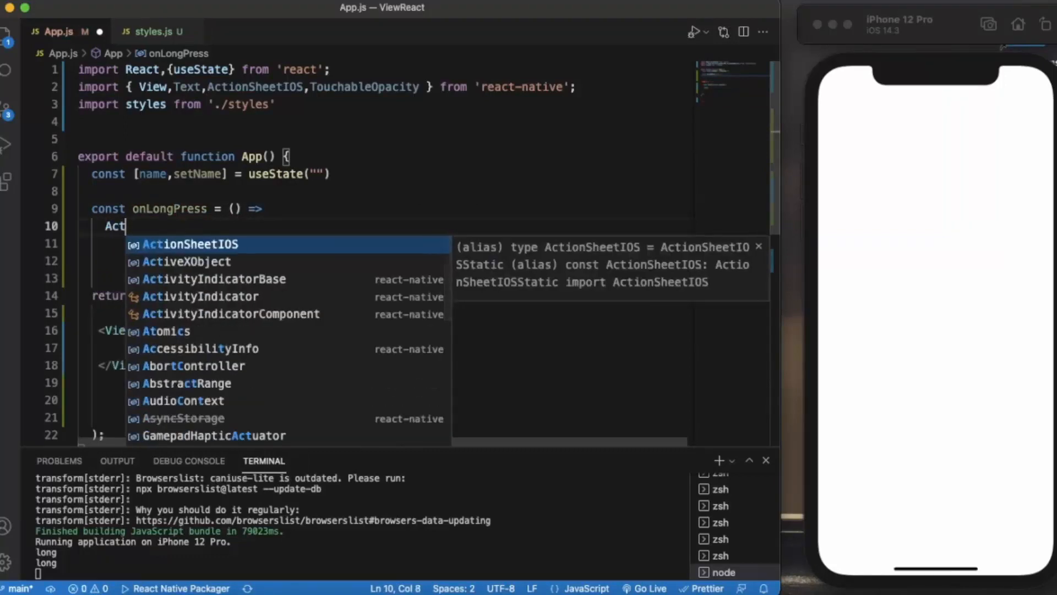
{"action": "key", "text": "Tab"}
{"action": "type", "text": "."}
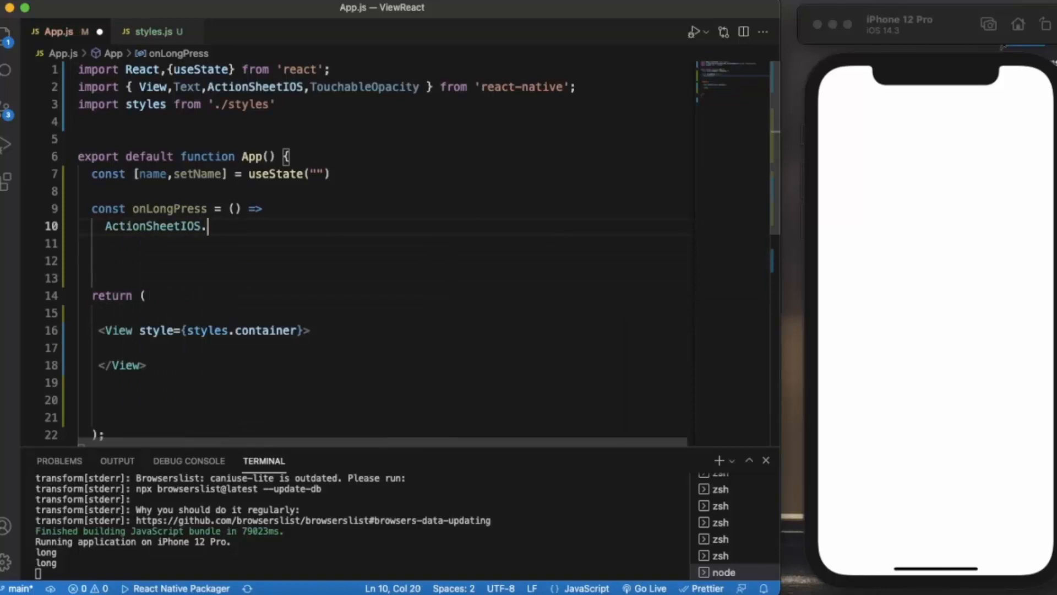
{"action": "type", "text": "shoo"}
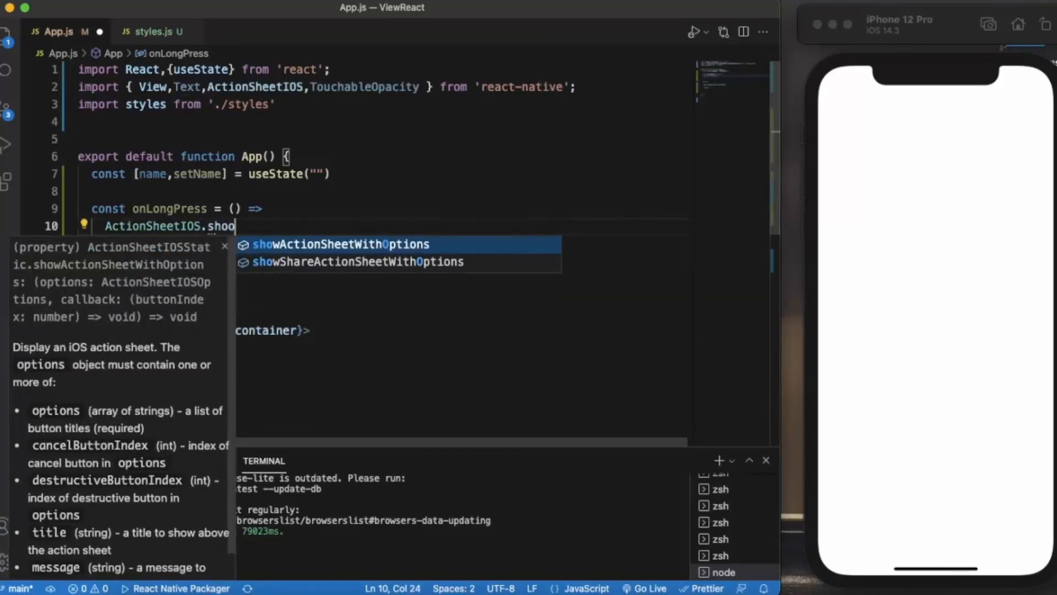
{"action": "key", "text": "Tab"}
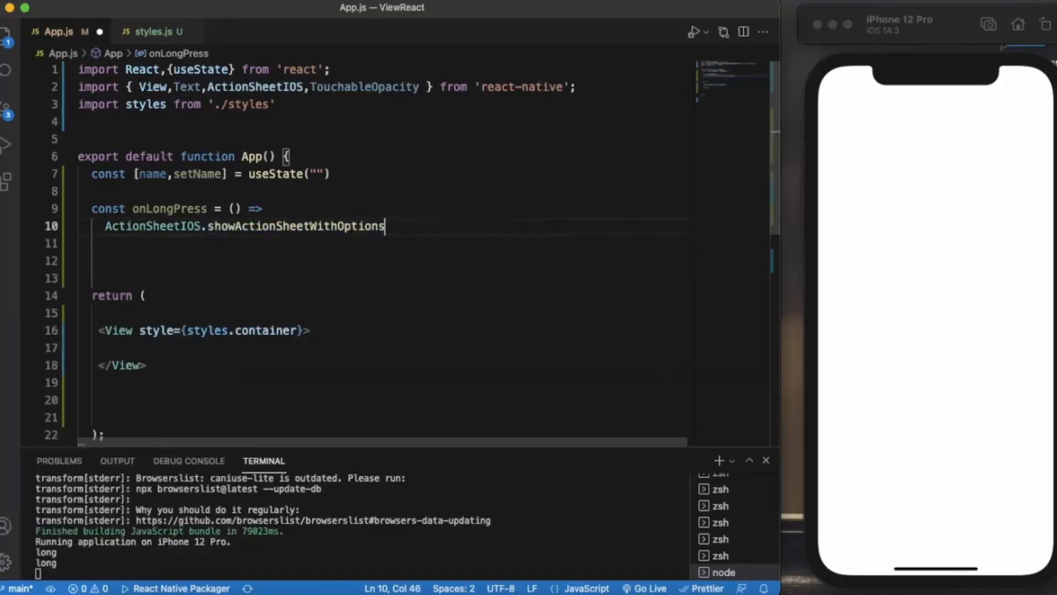
{"action": "type", "text": "("}
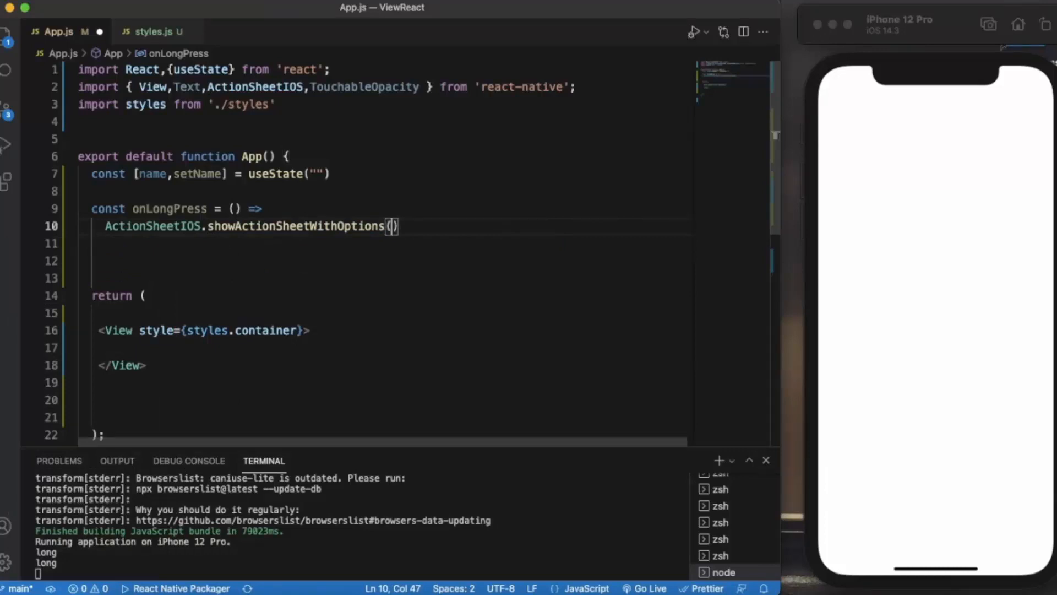
Write options:["Cancel","Clear Text"] and destructiveButtonIndex:1 in the options object
{"action": "key", "text": "Return"}
{"action": "type", "text": "{"}
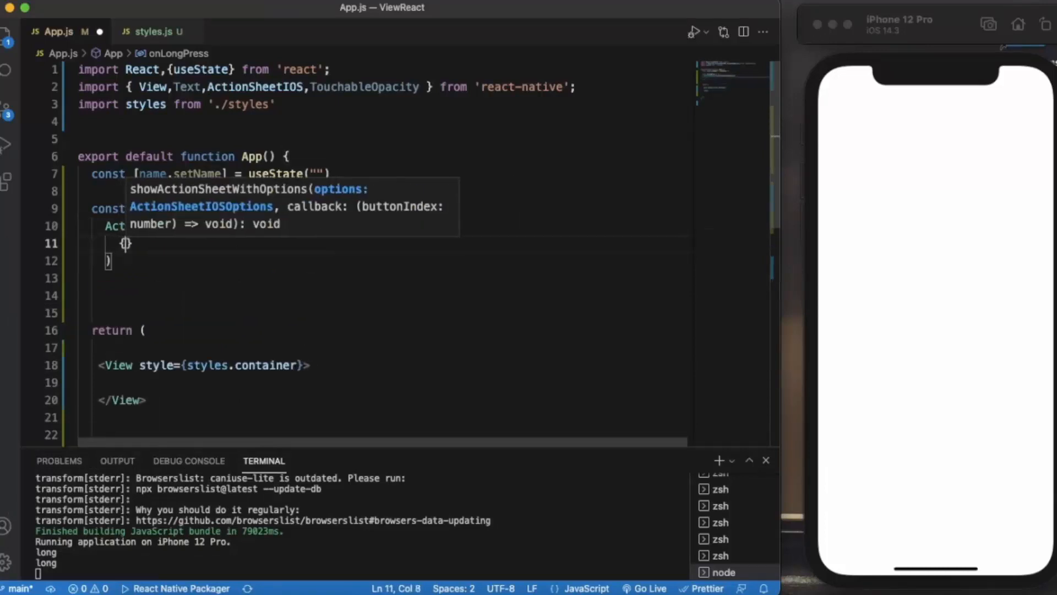
{"action": "key", "text": "Return"}
{"action": "type", "text": "op"}
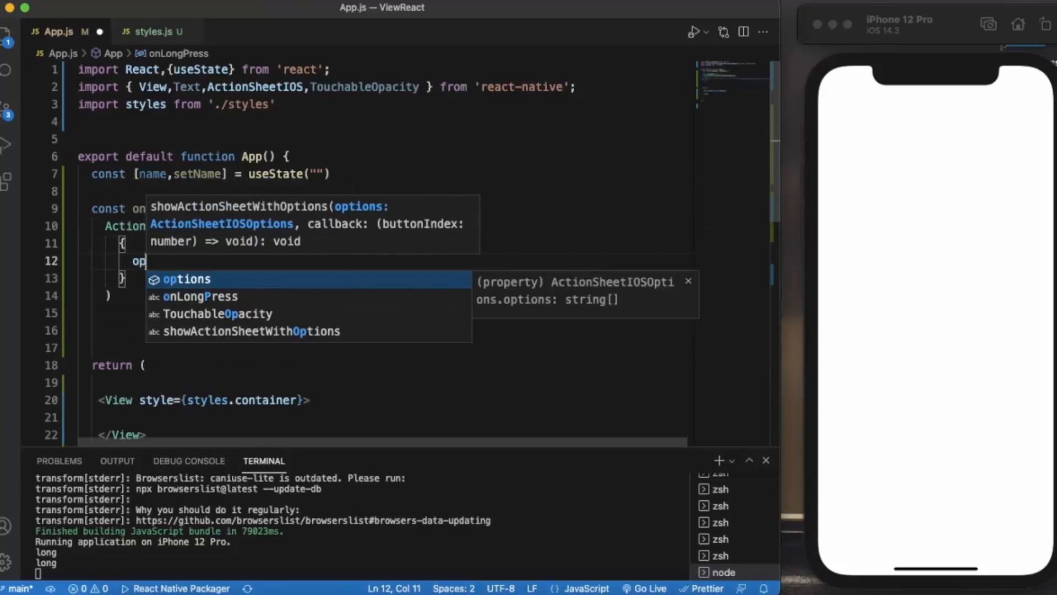
{"action": "key", "text": "Return"}
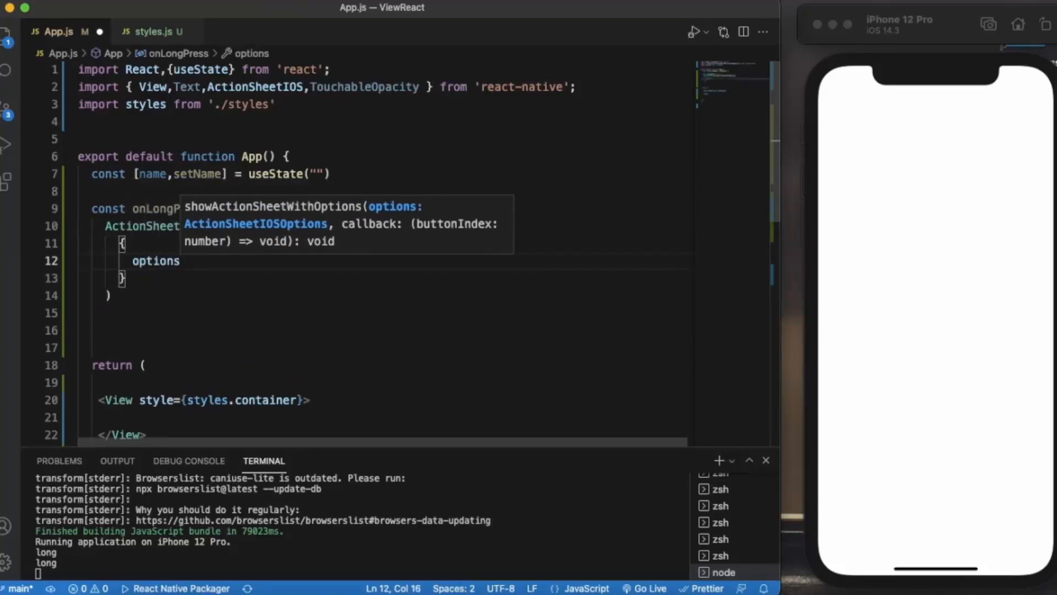
{"action": "type", "text": ":["}
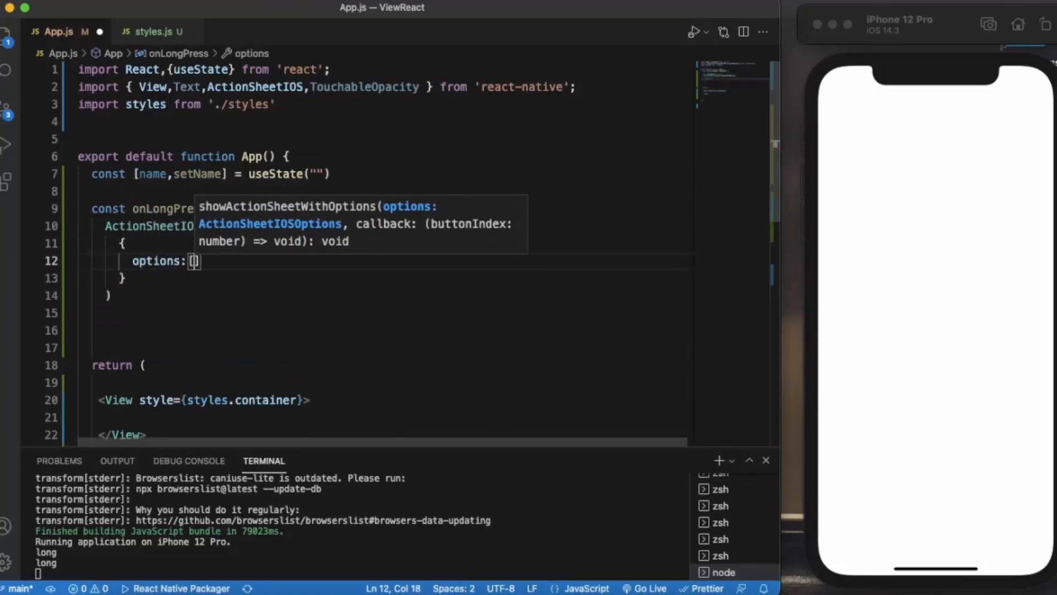
{"action": "type", "text": "\"C"}
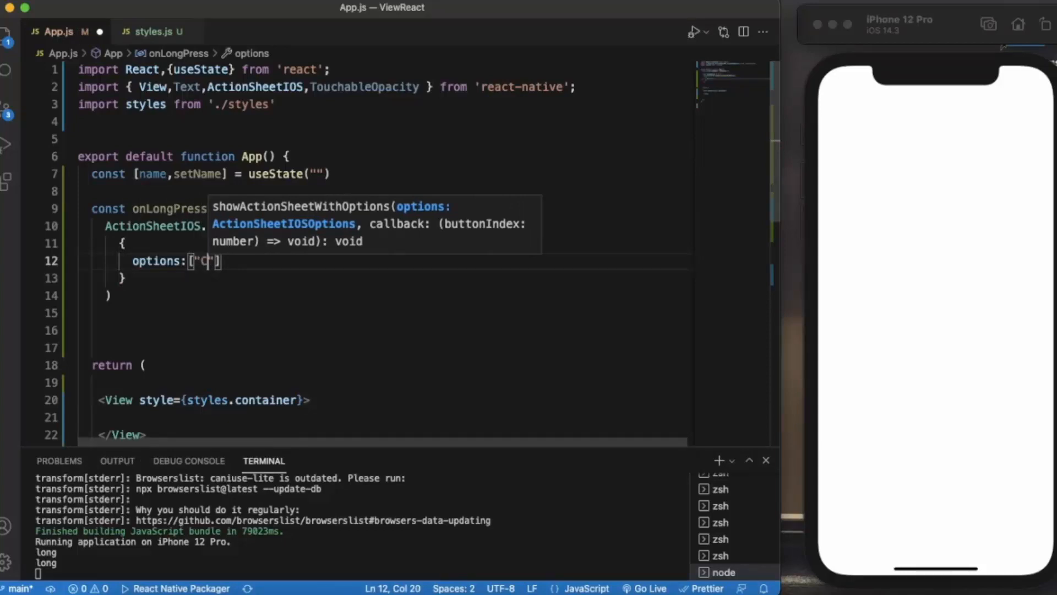
{"action": "type", "text": "anc"}
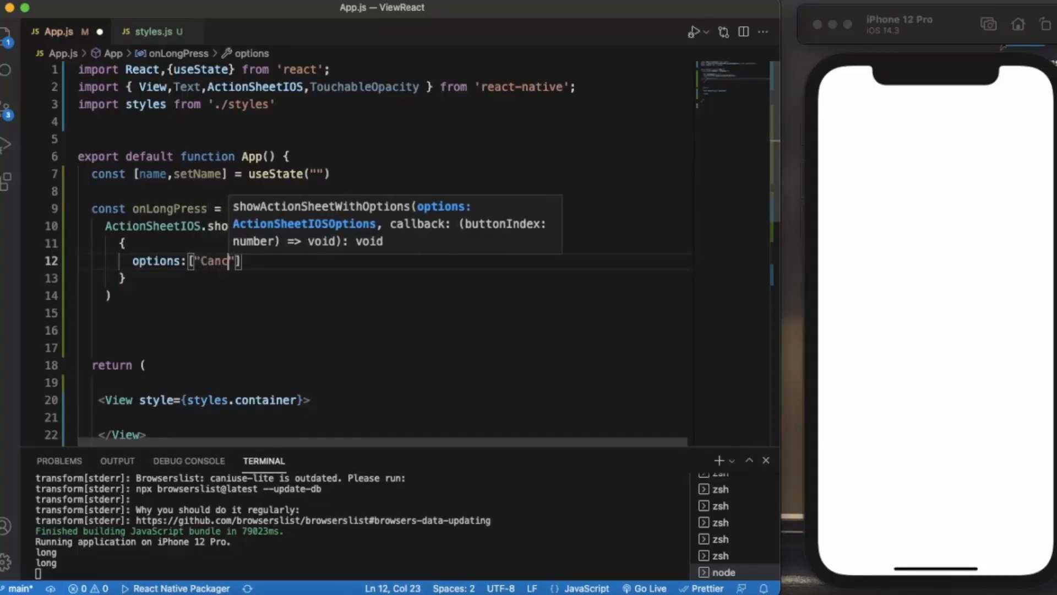
{"action": "type", "text": "el\""}
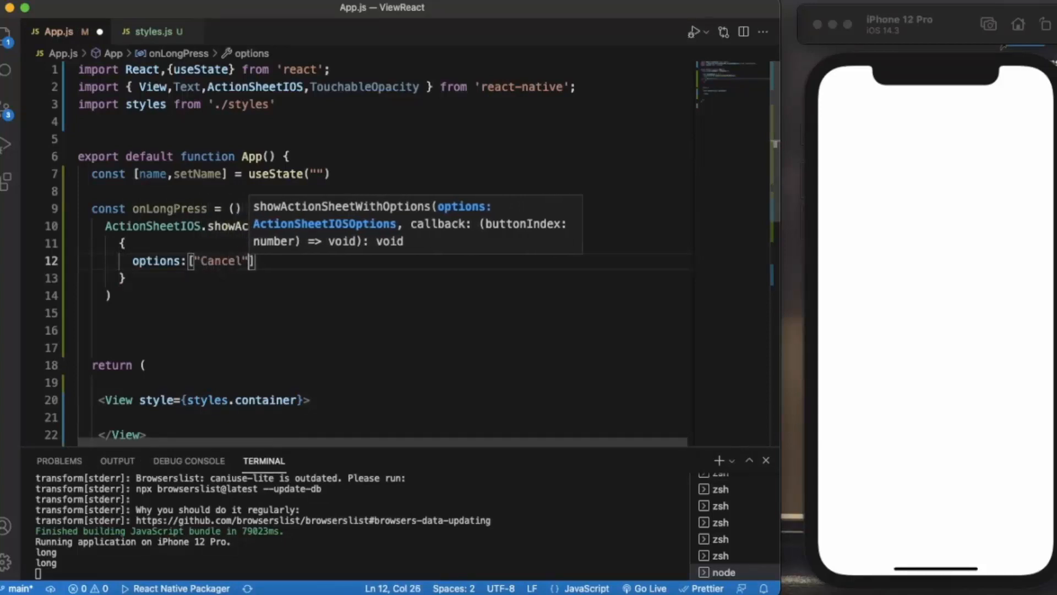
{"action": "type", "text": ","}
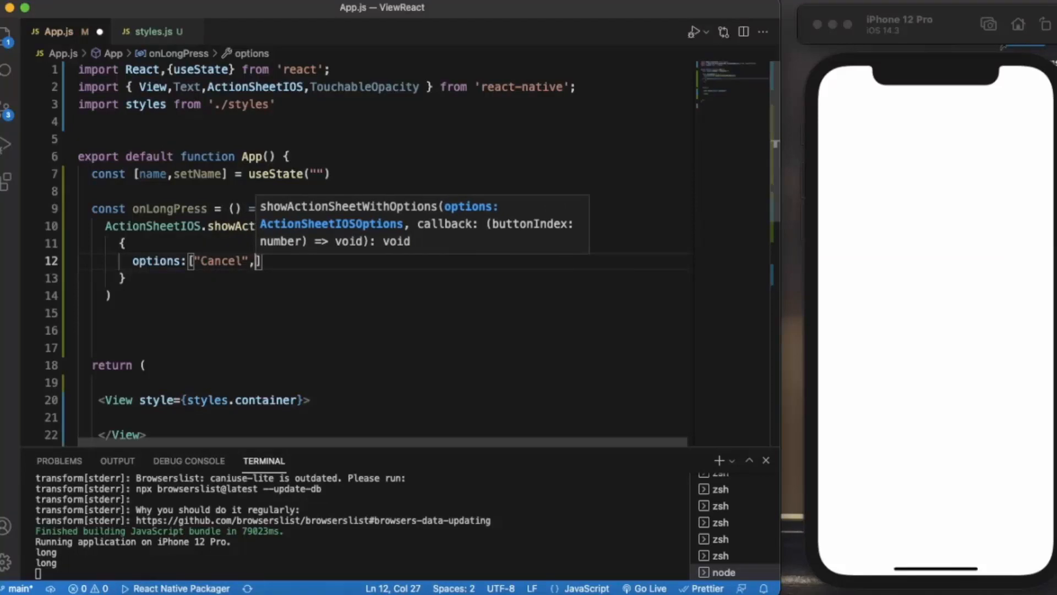
{"action": "type", "text": "\""}
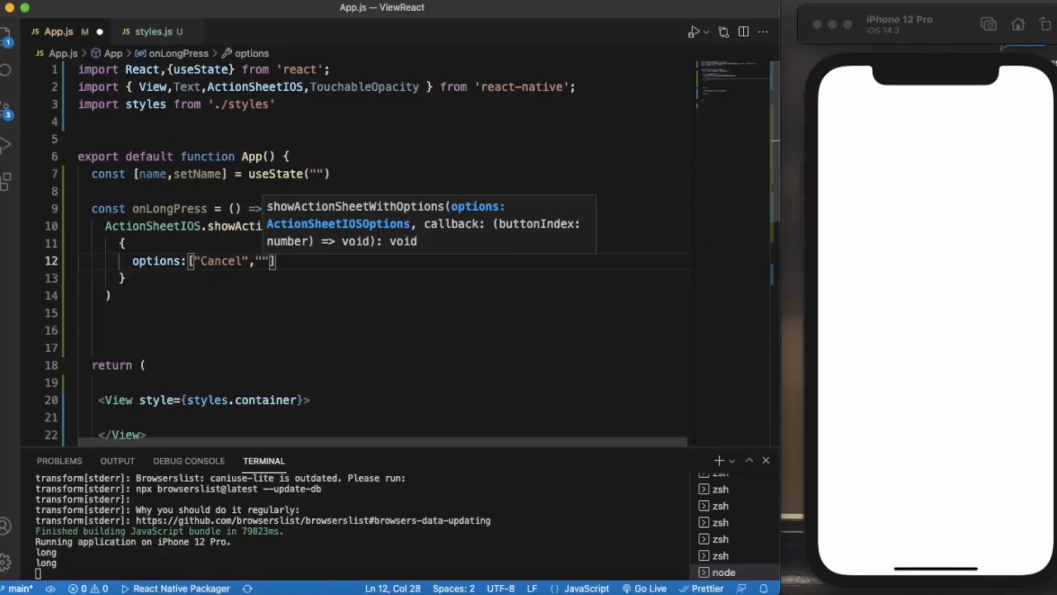
{"action": "type", "text": "Clea"}
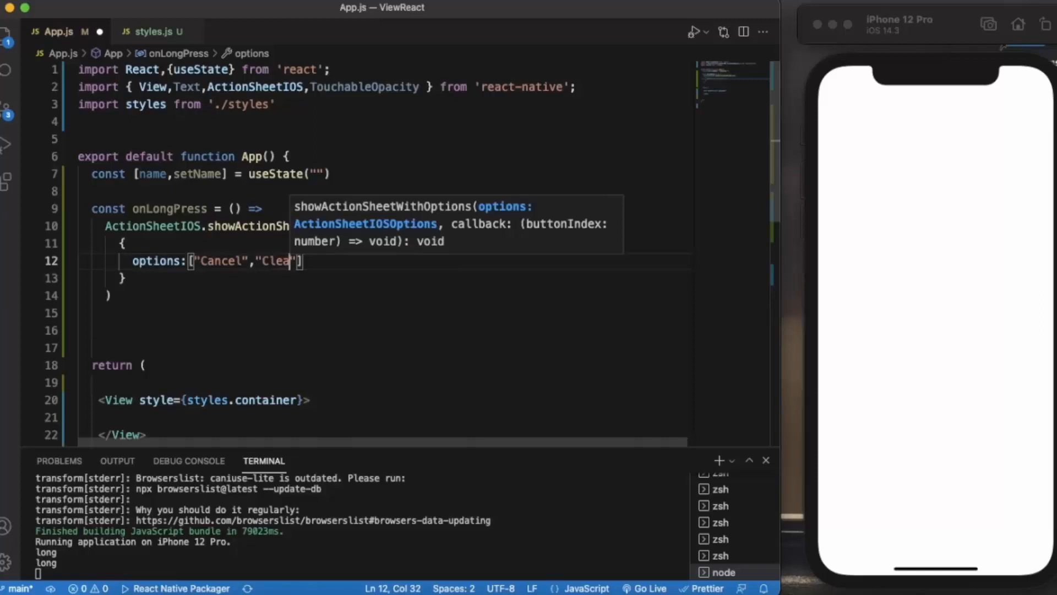
{"action": "type", "text": "r Text"}
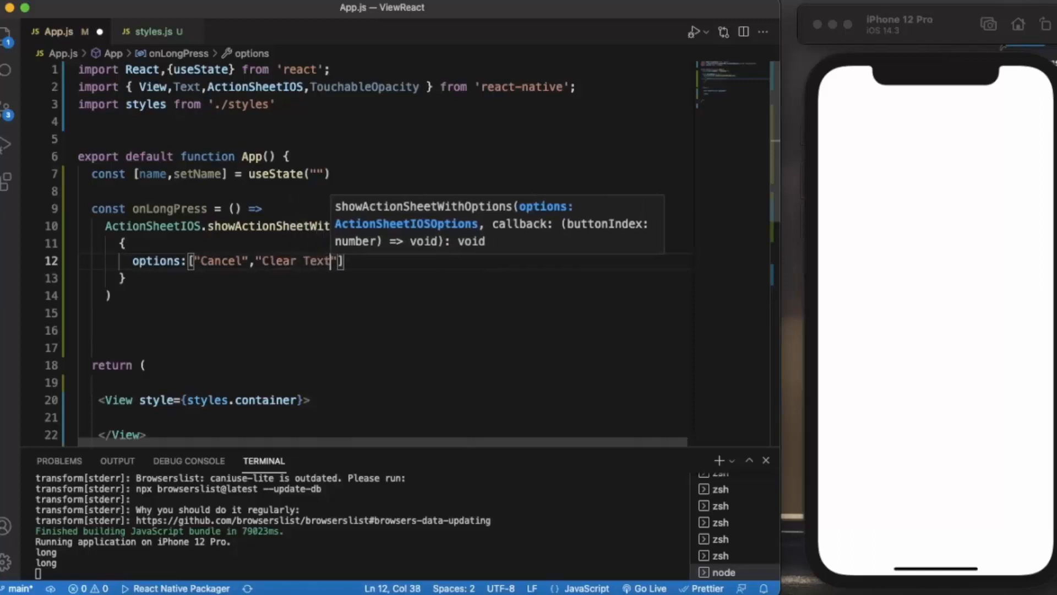
{"action": "type", "text": "\"]"}
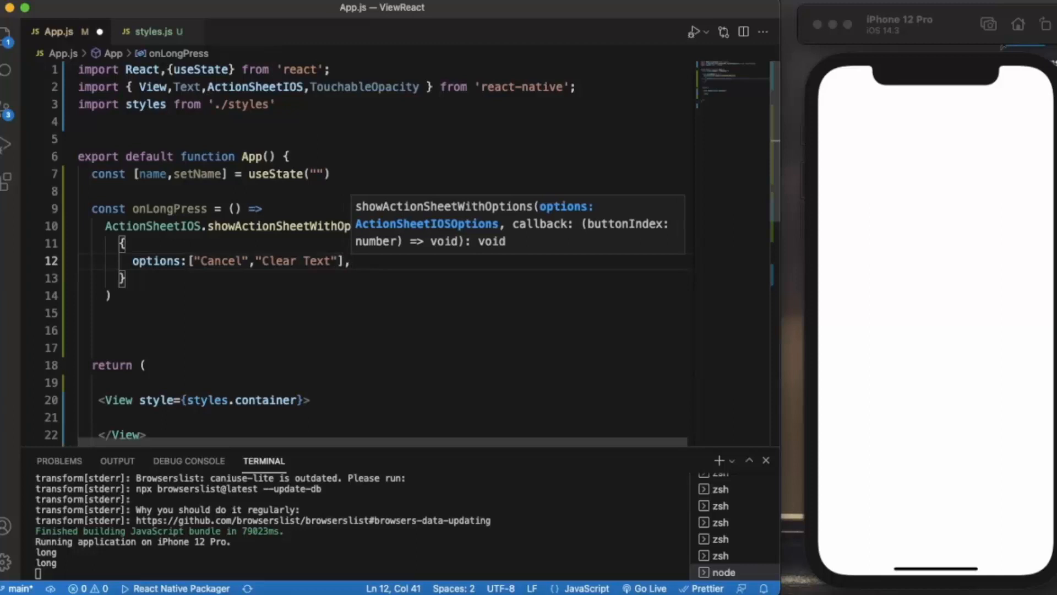
{"action": "type", "text": ","}
{"action": "key", "text": "Return"}
{"action": "type", "text": "de"}
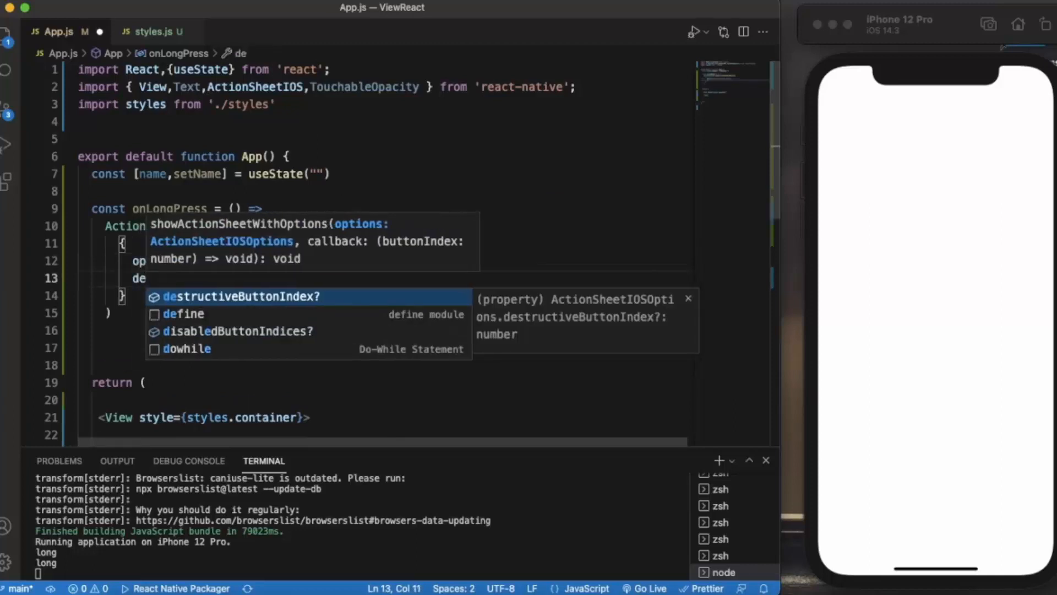
{"action": "key", "text": "Return"}
{"action": "type", "text": ":"}
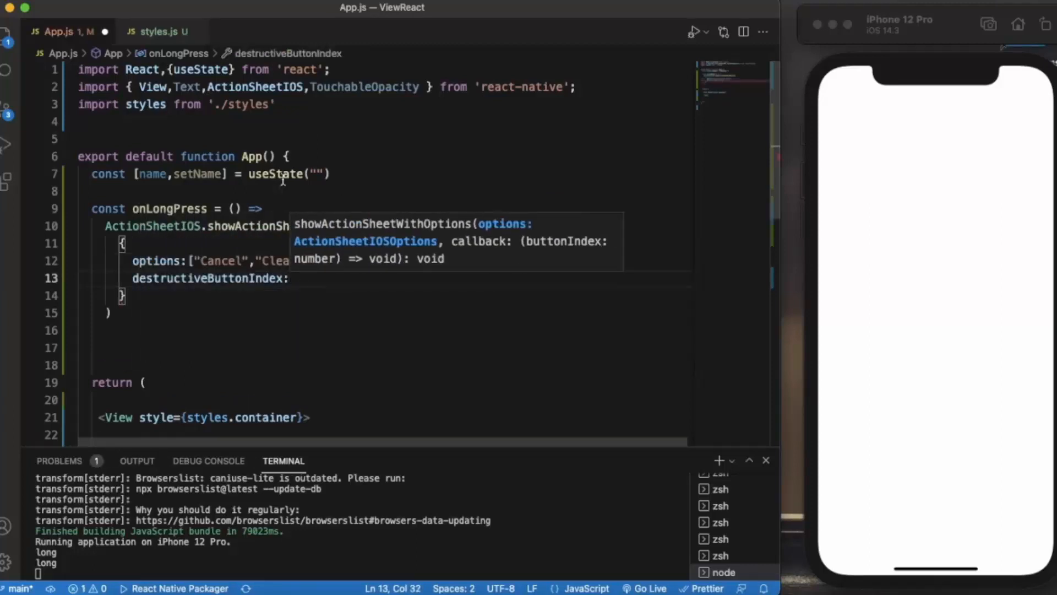
{"action": "left_click", "coordinate": [256, 244]}
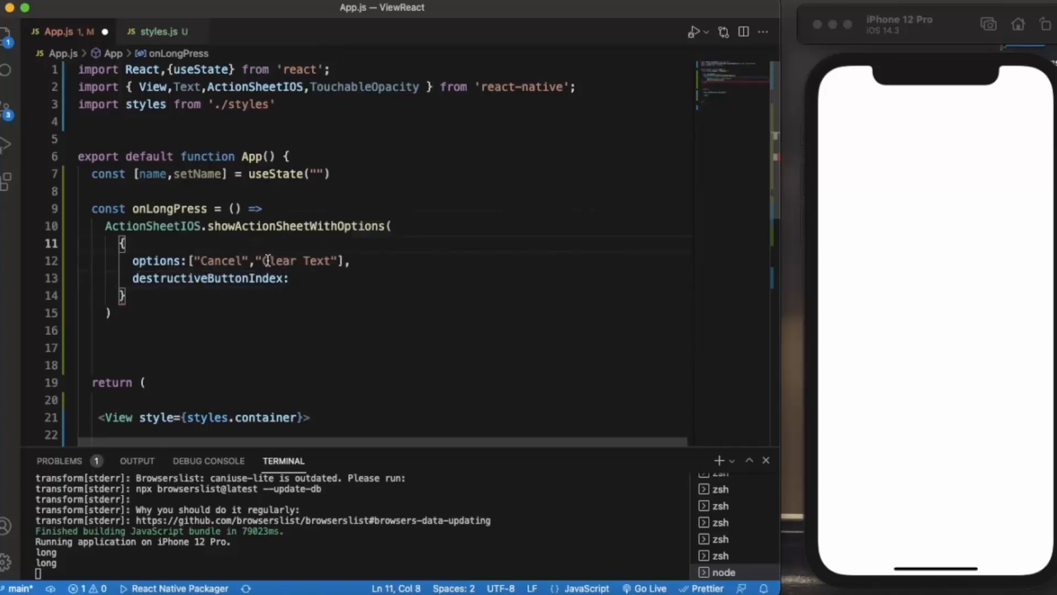
{"action": "left_click", "coordinate": [303, 279]}
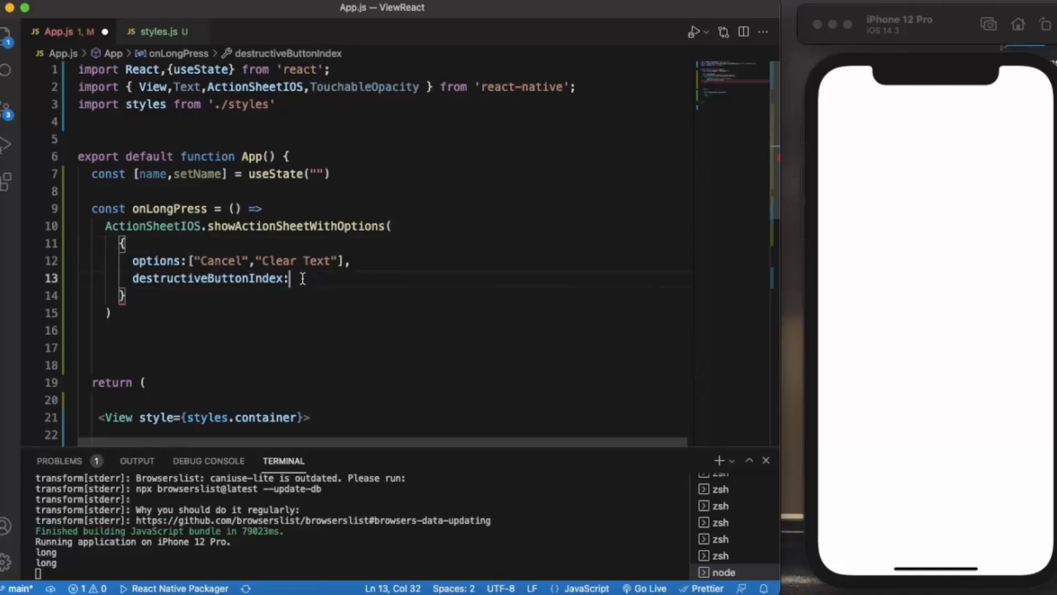
{"action": "type", "text": "1,"}
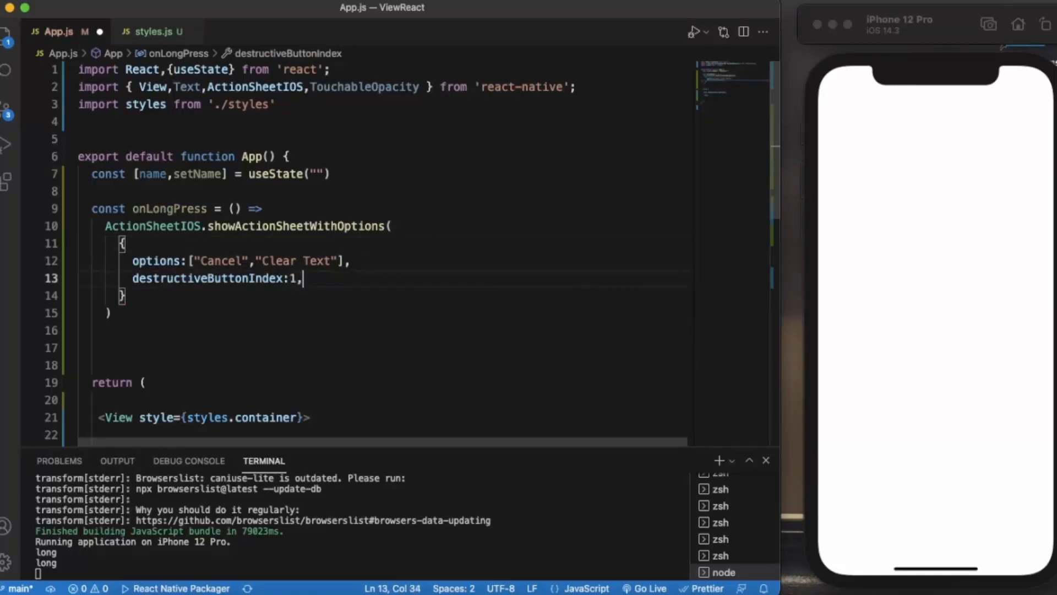
Add cancelButtonIndex:0 and userInterfaceStyle:'dark' to the options object
{"action": "key", "text": "Return"}
{"action": "type", "text": "can"}
{"action": "key", "text": "Return"}
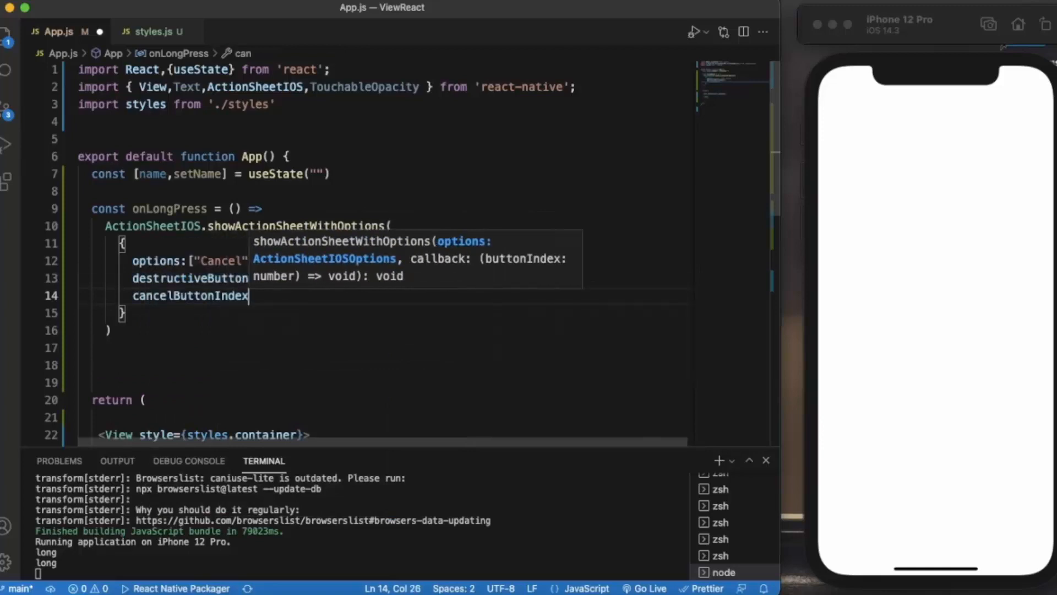
{"action": "type", "text": ":0"}
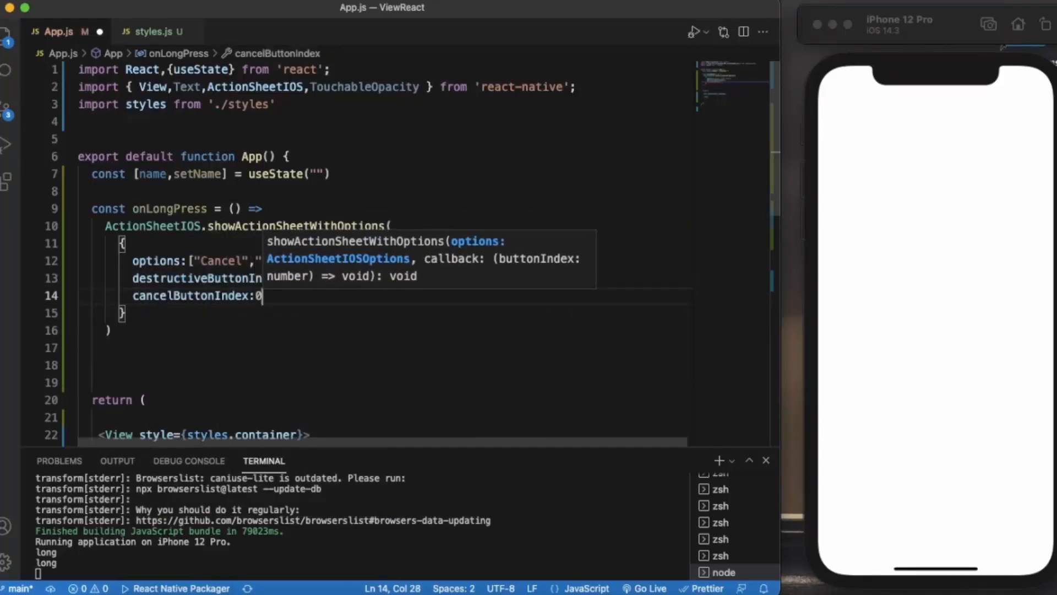
{"action": "type", "text": ","}
{"action": "key", "text": "Return"}
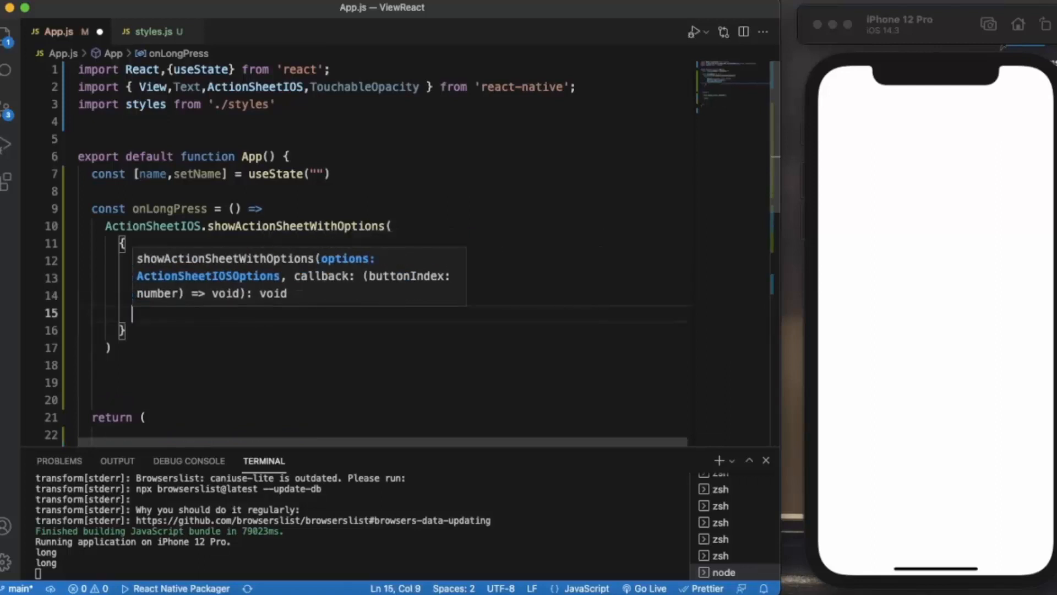
{"action": "type", "text": "use"}
{"action": "key", "text": "Return"}
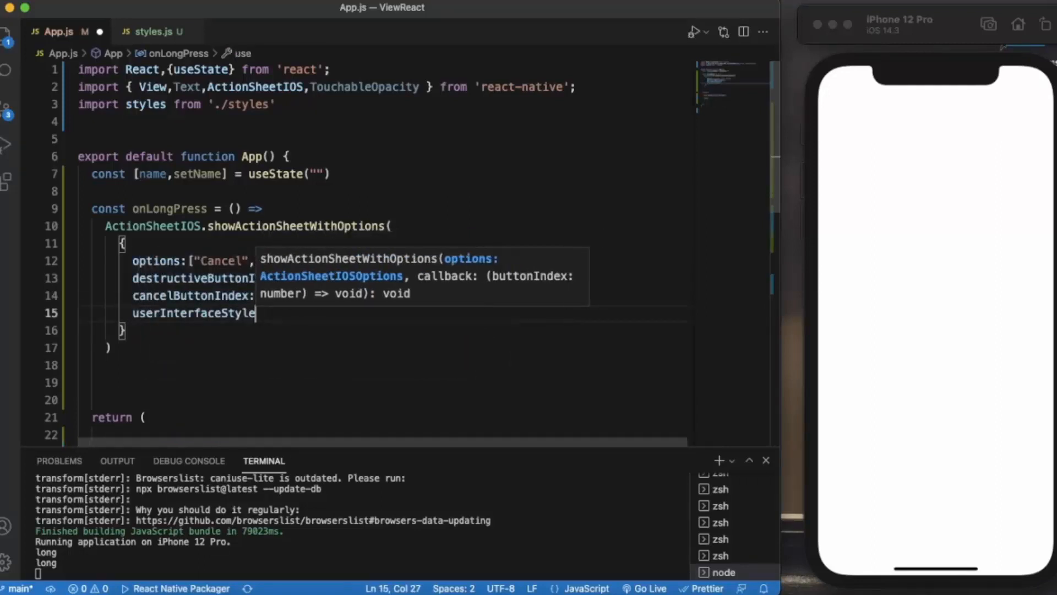
{"action": "type", "text": ":'"}
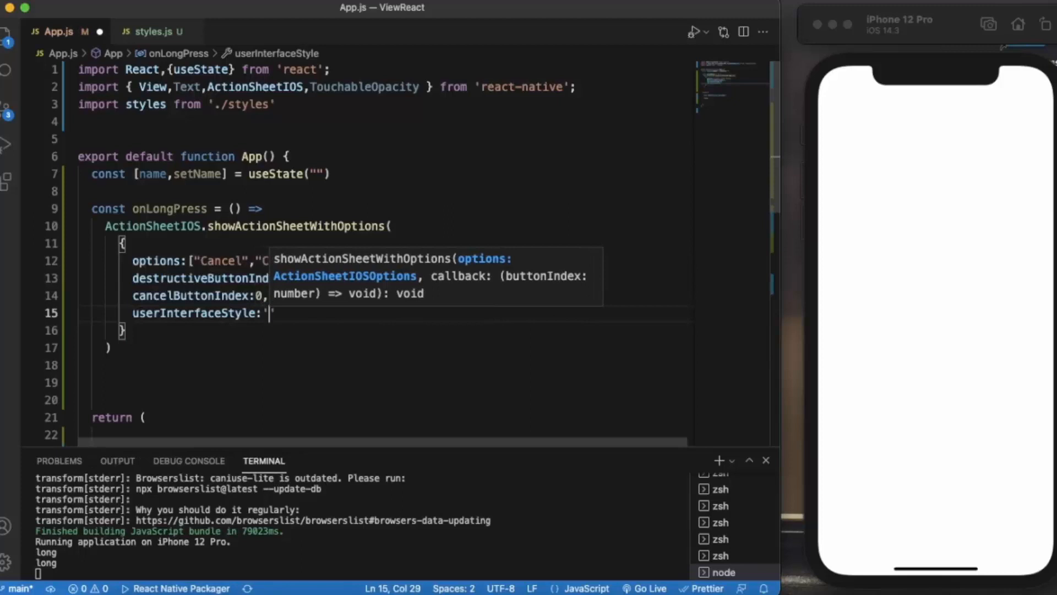
{"action": "type", "text": "dar"}
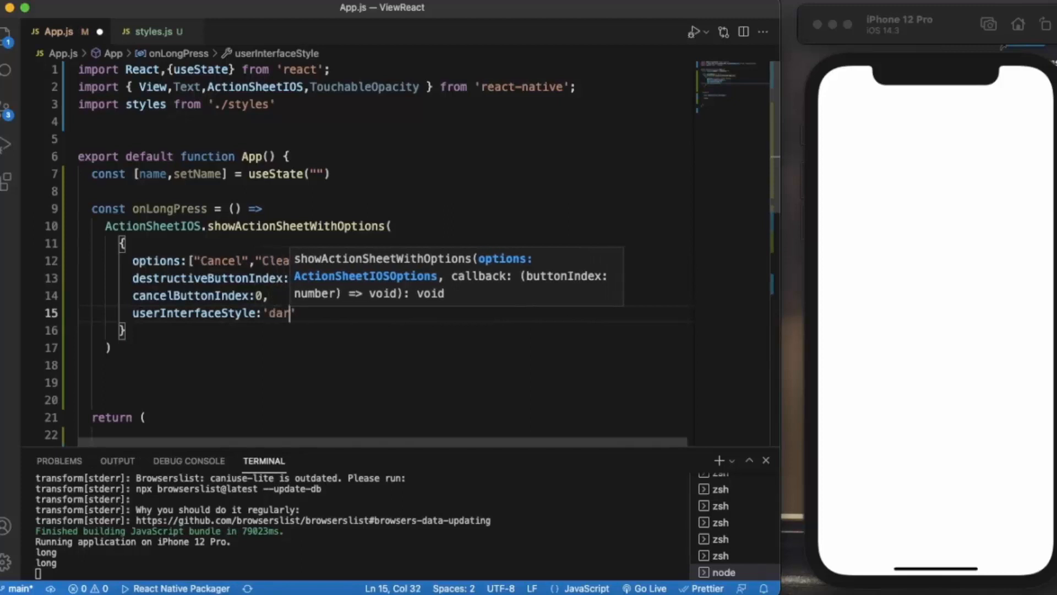
{"action": "type", "text": "l"}
{"action": "key", "text": "BackSpace"}
{"action": "type", "text": "k"}
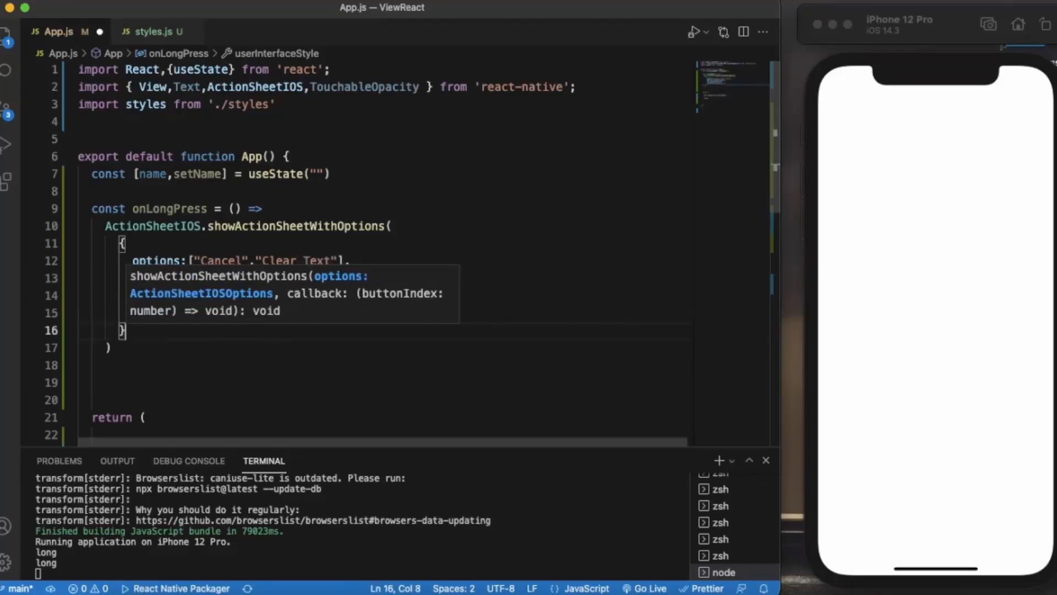
{"action": "type", "text": ","}
Add a buttonIndex callback with an empty if(buttonIndex === 0) branch
{"action": "key", "text": "Return"}
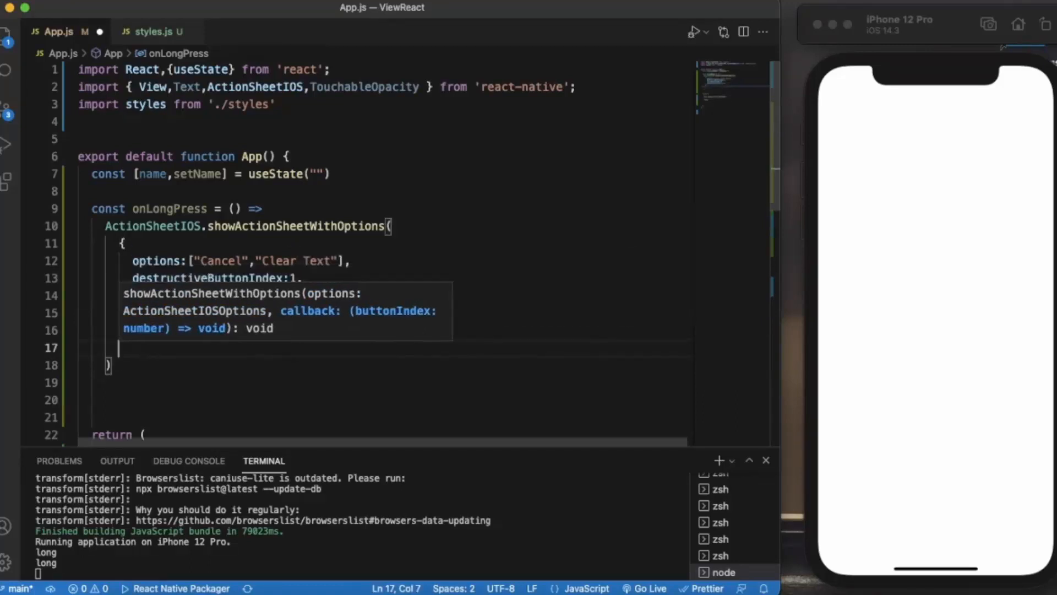
{"action": "type", "text": "but"}
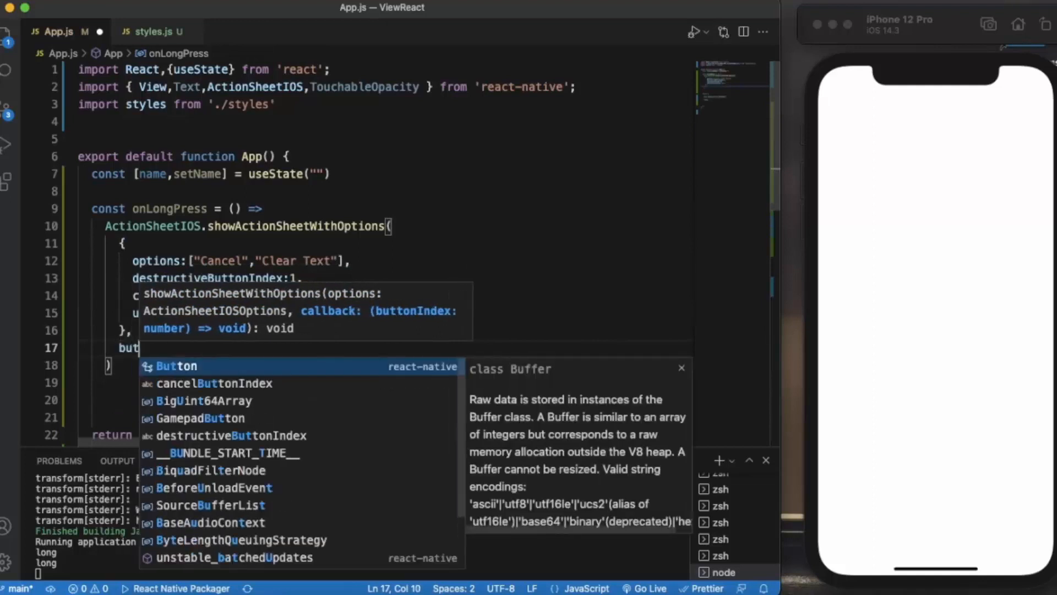
{"action": "type", "text": "tonInd"}
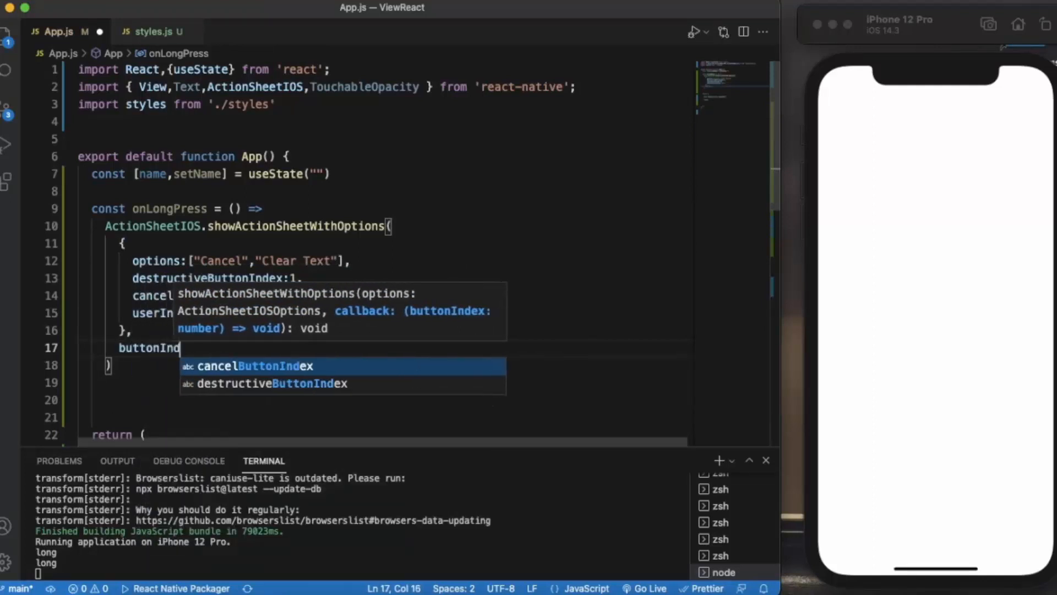
{"action": "type", "text": "ex"}
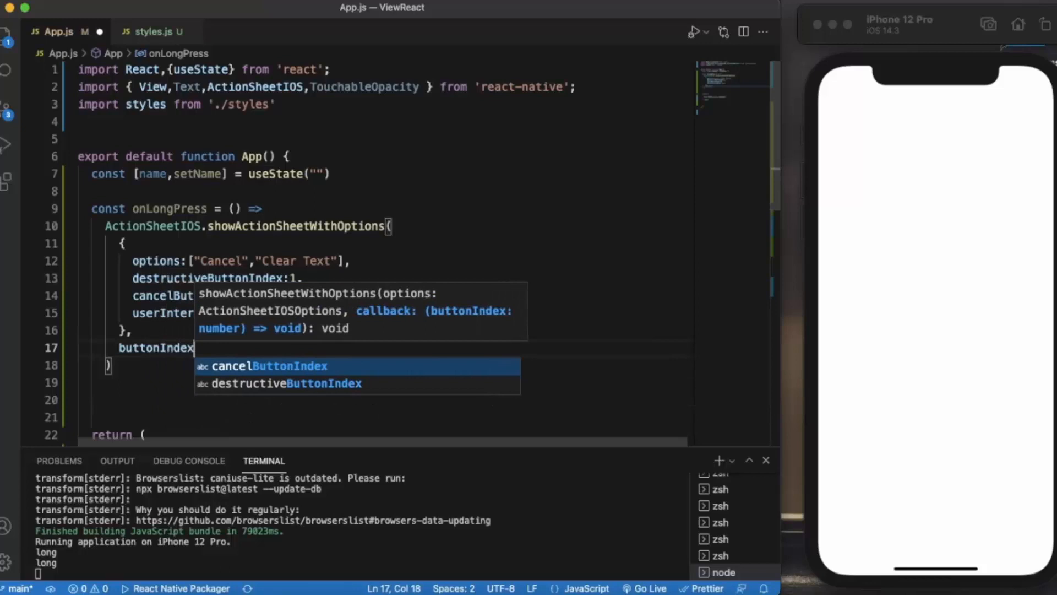
{"action": "type", "text": "=>"}
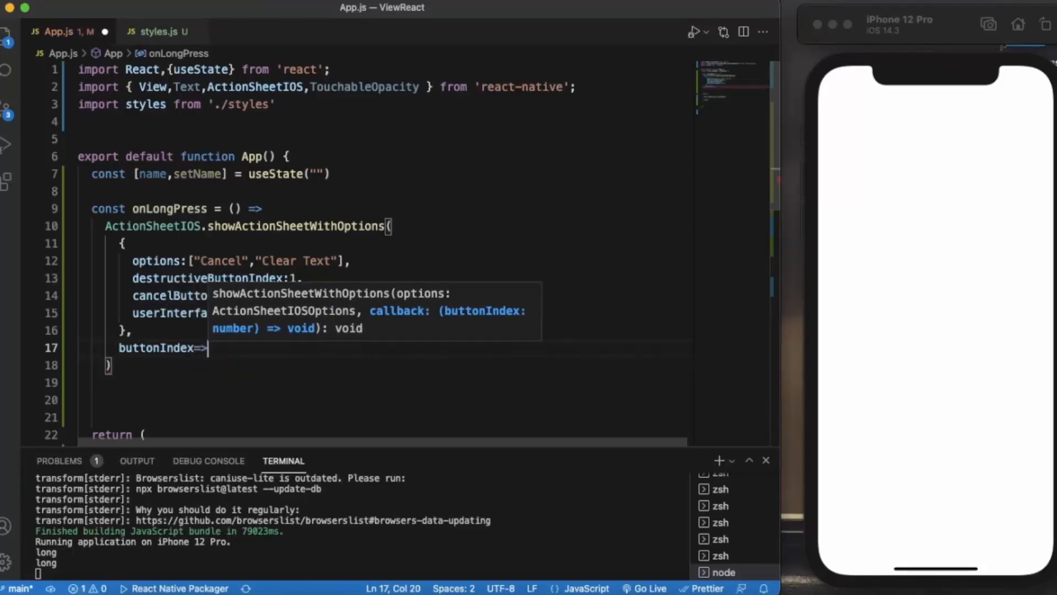
{"action": "type", "text": "{"}
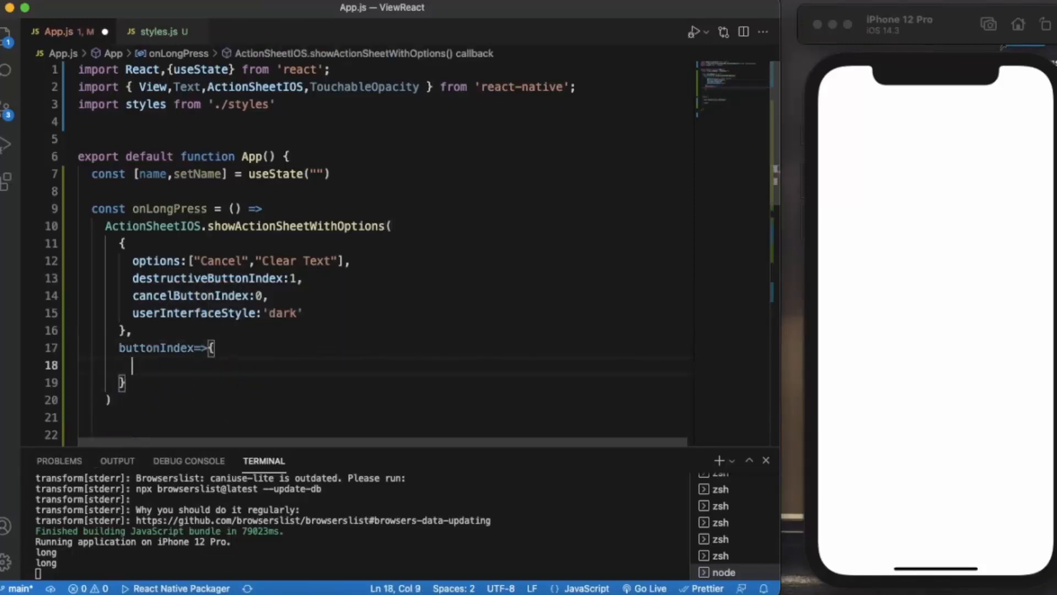
{"action": "key", "text": "Return"}
{"action": "type", "text": "if"}
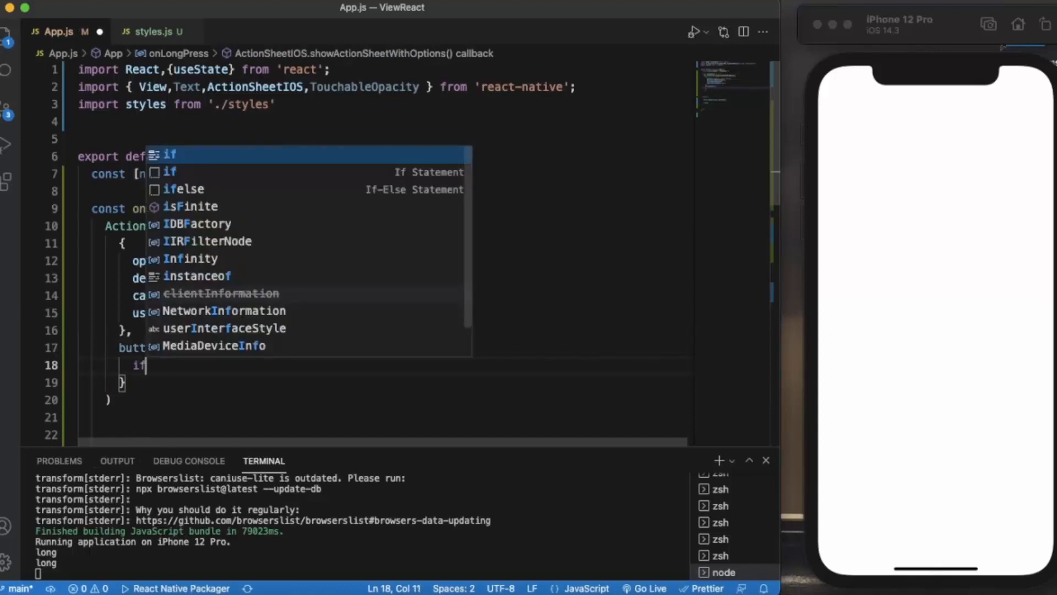
{"action": "type", "text": "(bu"}
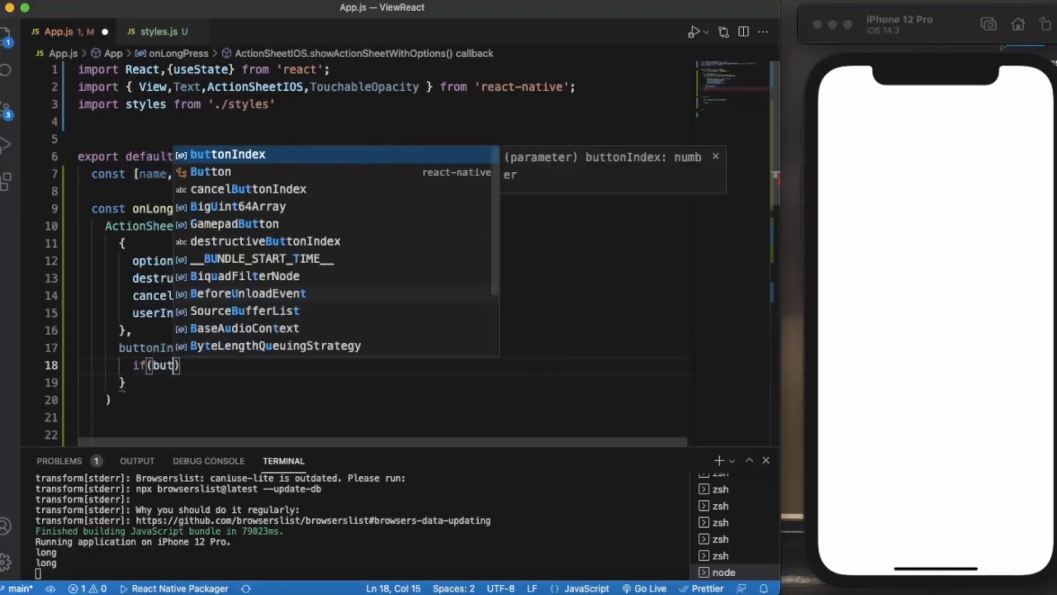
{"action": "type", "text": "tt"}
{"action": "key", "text": "Return"}
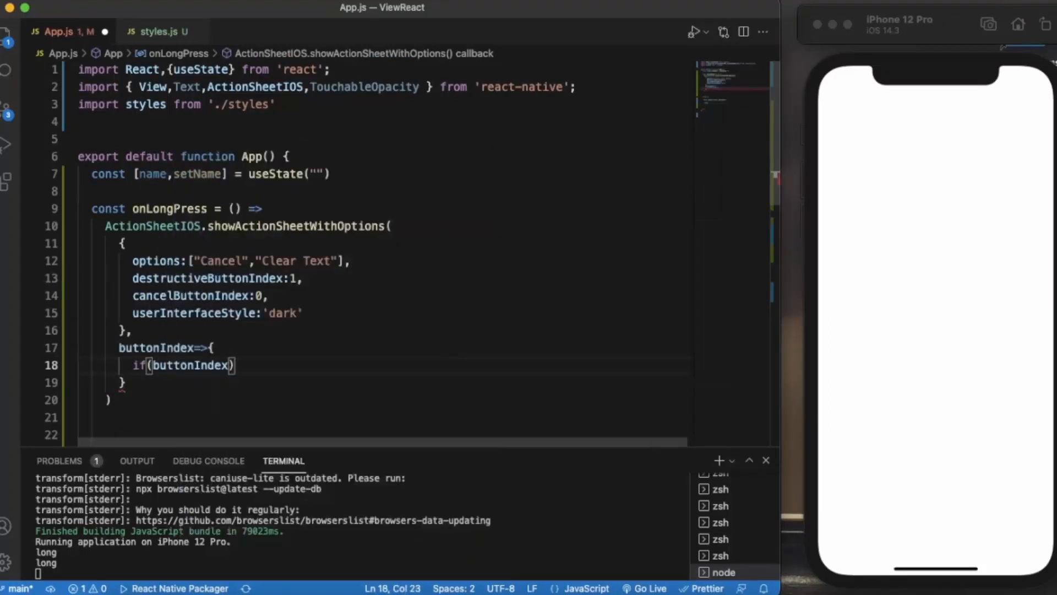
{"action": "type", "text": "=== "}
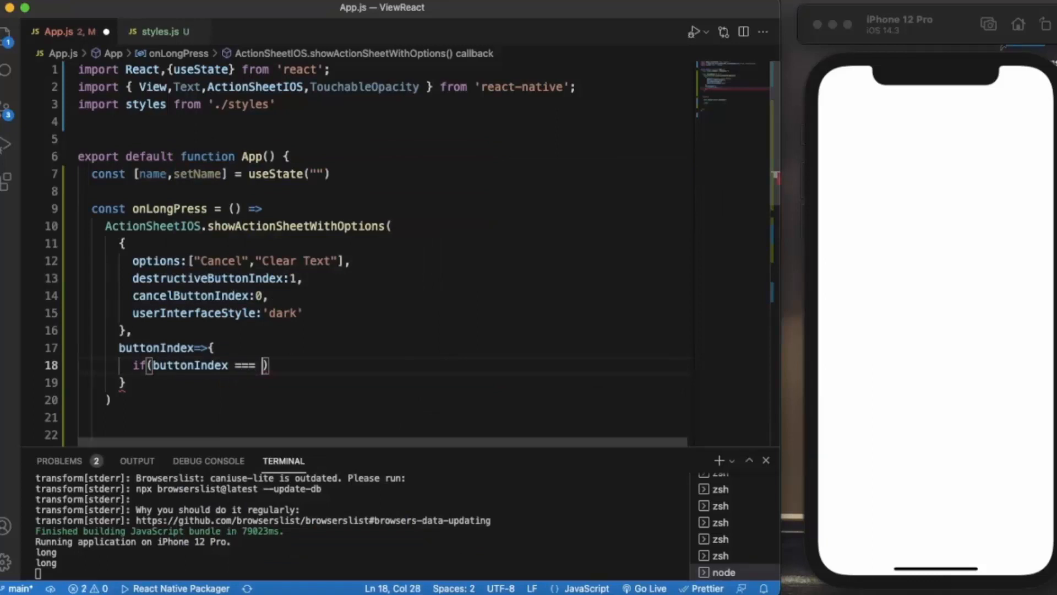
{"action": "type", "text": "0)"}
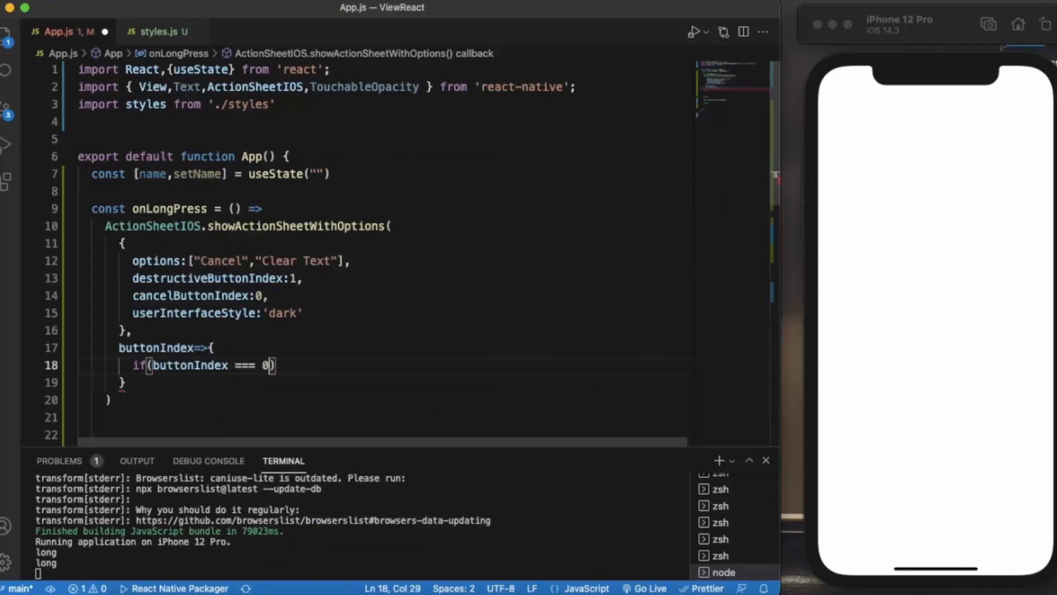
{"action": "type", "text": "{"}
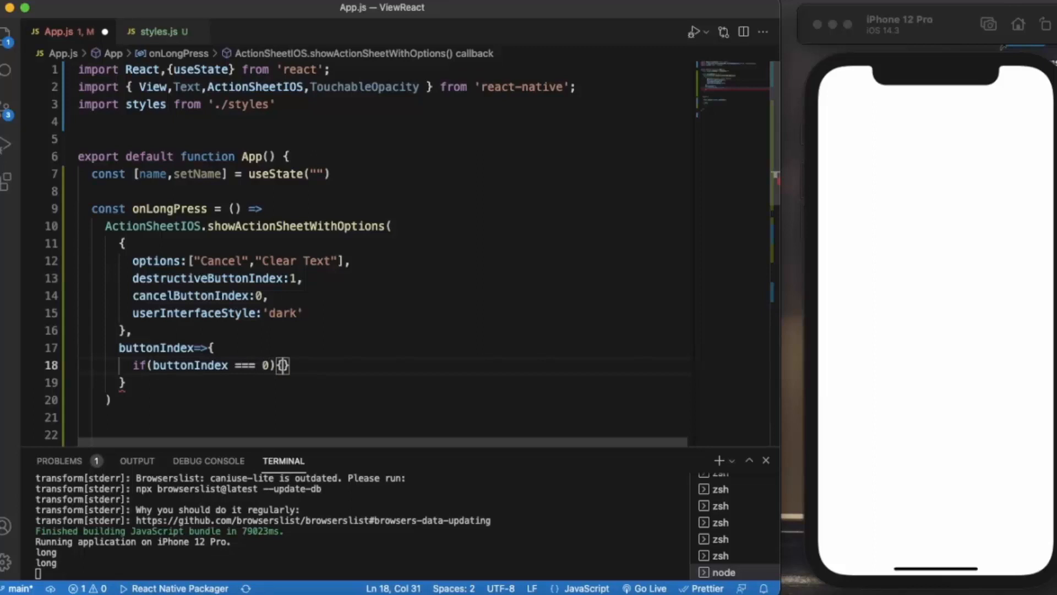
{"action": "key", "text": "Return"}
{"action": "key", "text": "Down"}
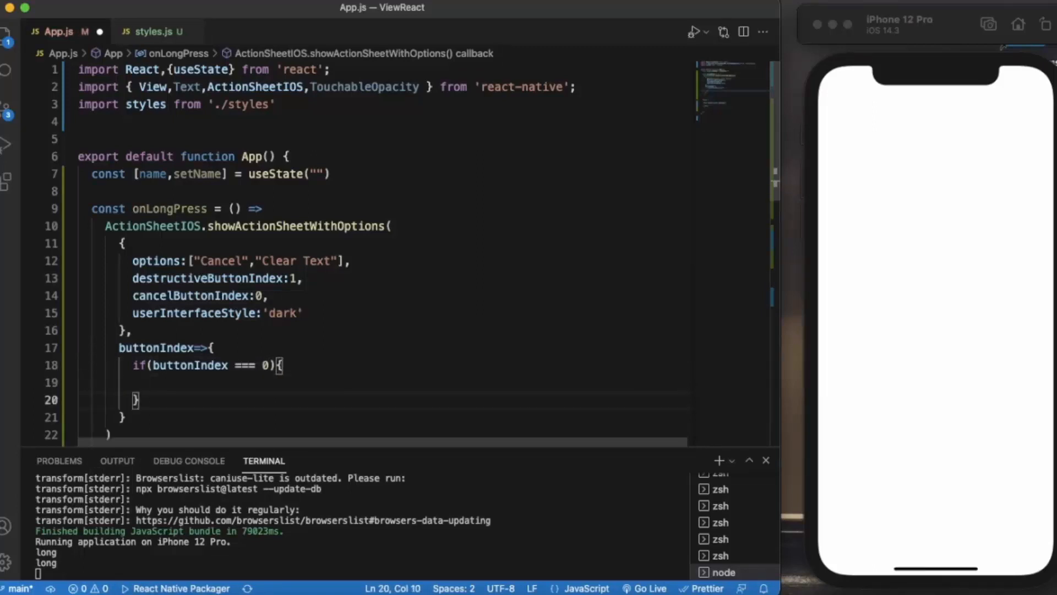
{"action": "type", "text": "els"}
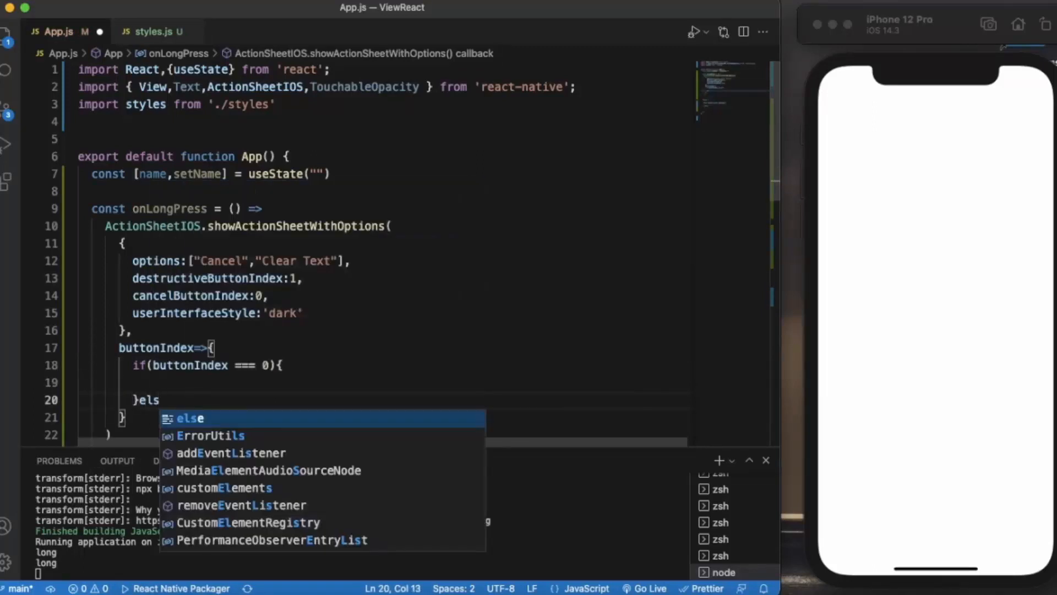
{"action": "type", "text": "e if"}
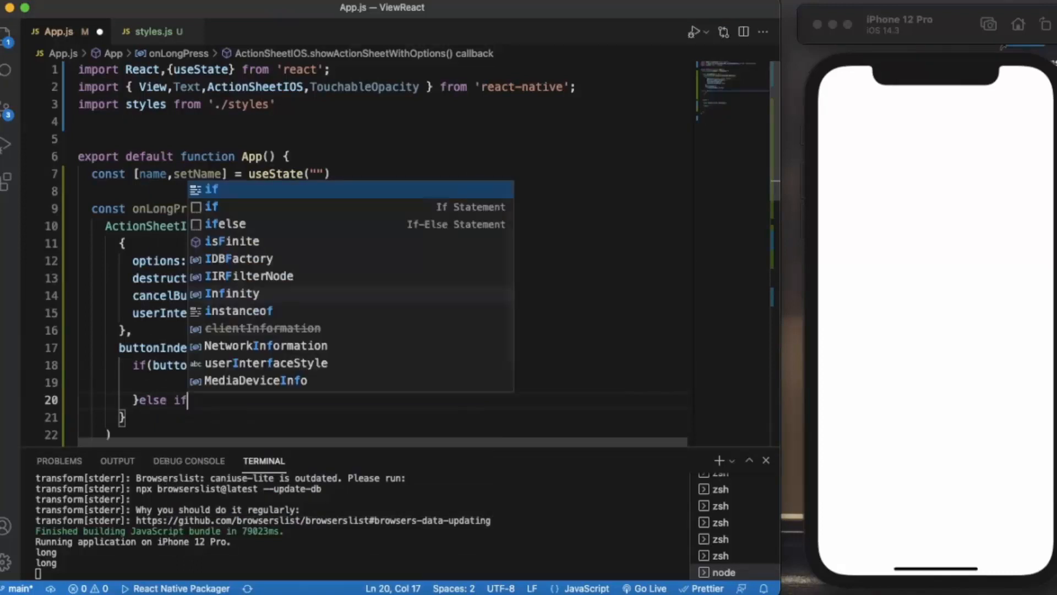
{"action": "type", "text": "("}
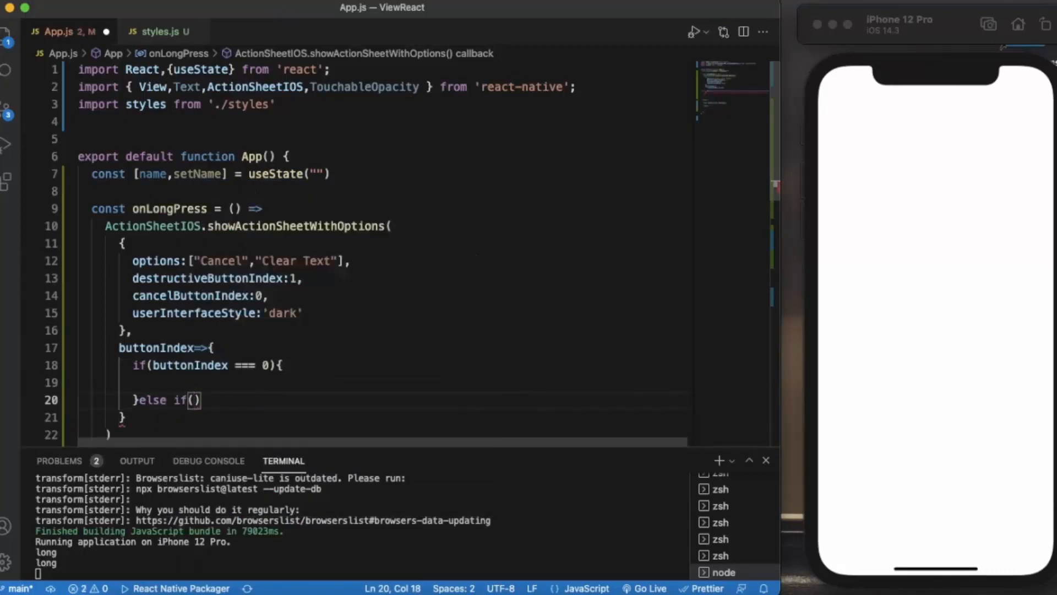
{"action": "type", "text": "butt"}
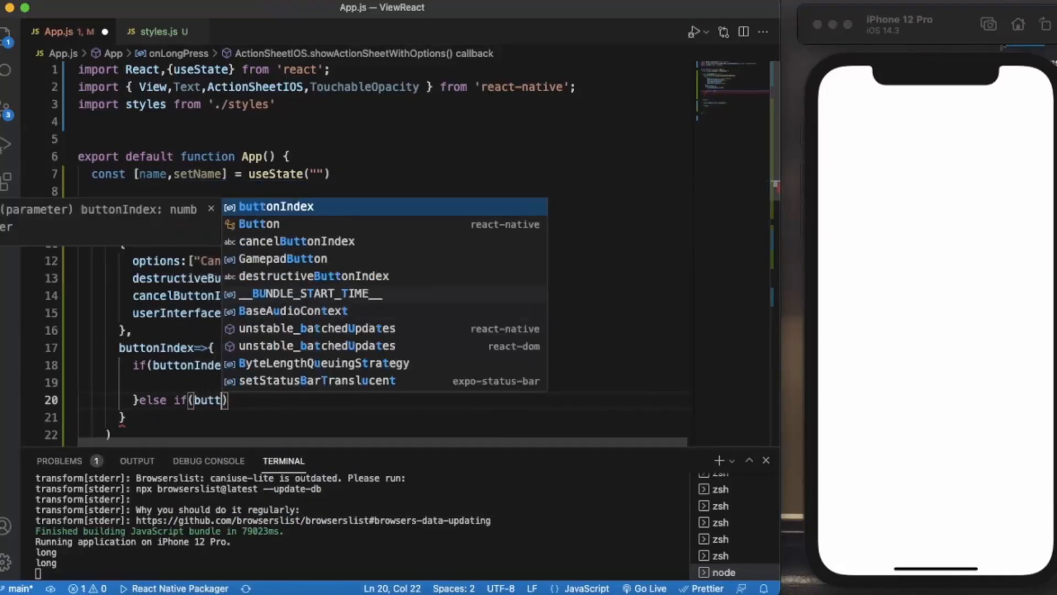
Add an else if(buttonIndex===1) branch that calls setName("")
{"action": "key", "text": "Return"}
{"action": "type", "text": "==="}
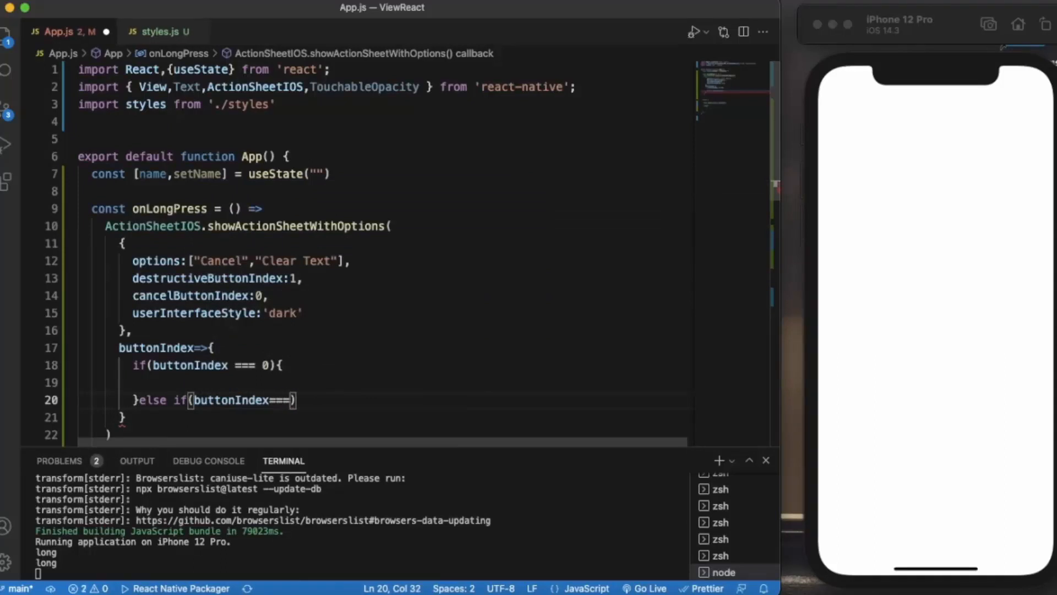
{"action": "type", "text": "1"}
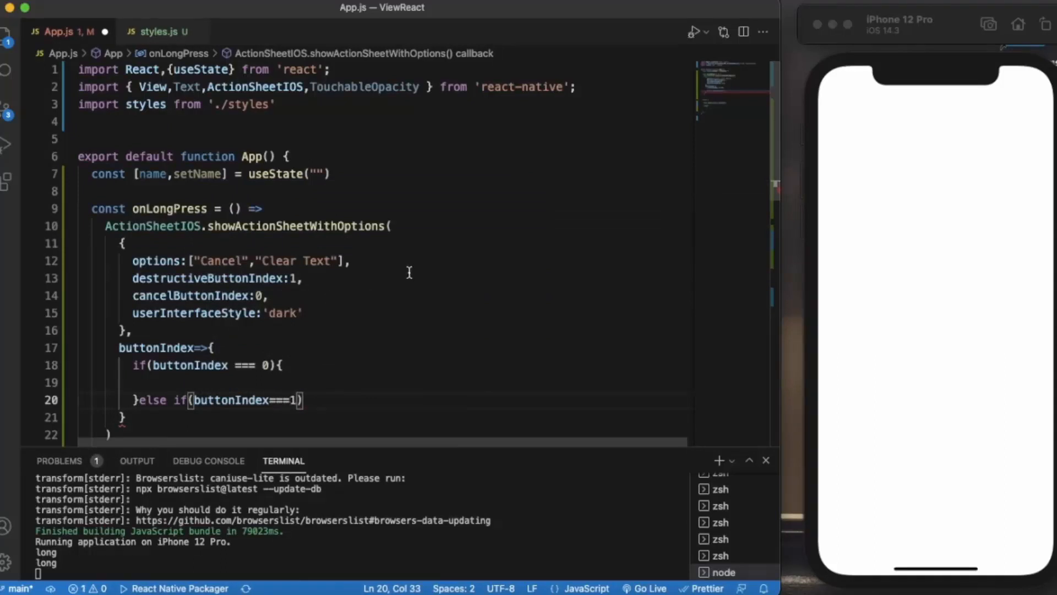
{"action": "scroll", "coordinate": [324, 367], "scroll_direction": "down", "scroll_amount": 3}
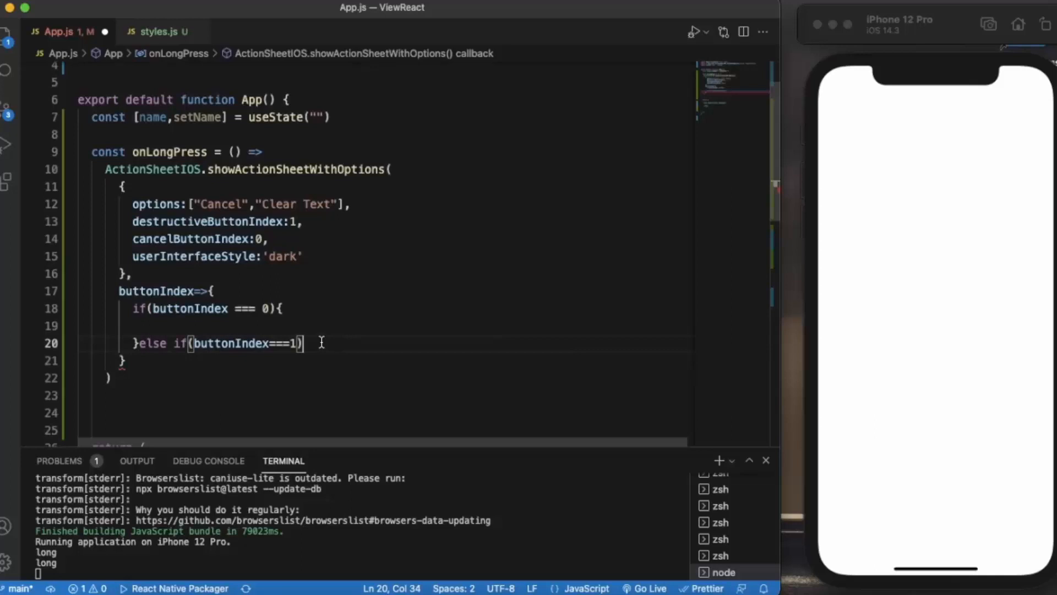
{"action": "type", "text": "{"}
{"action": "key", "text": "Return"}
{"action": "type", "text": "s"}
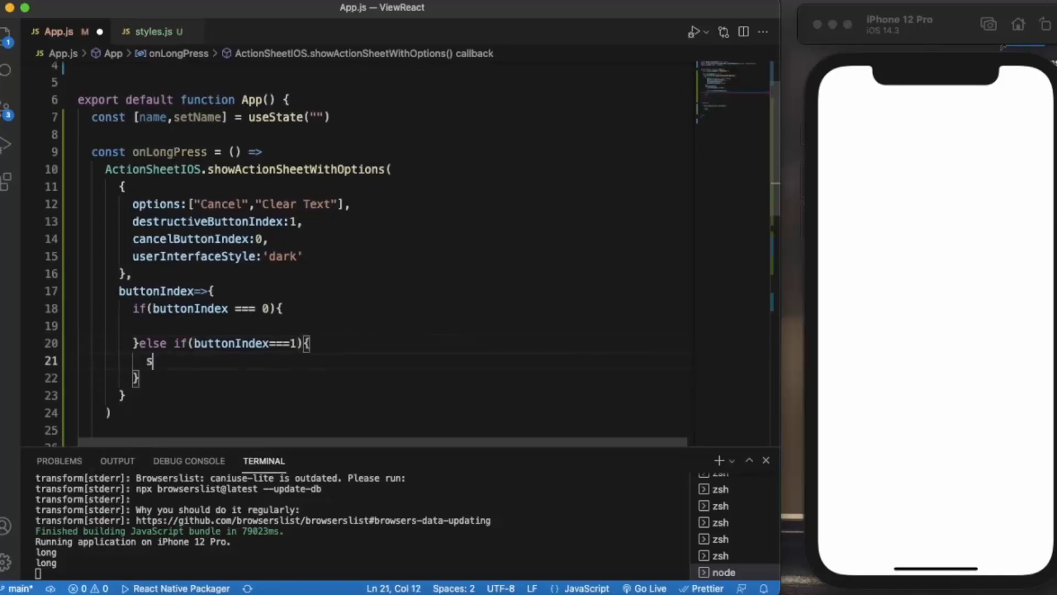
{"action": "type", "text": "et"}
{"action": "key", "text": "Return"}
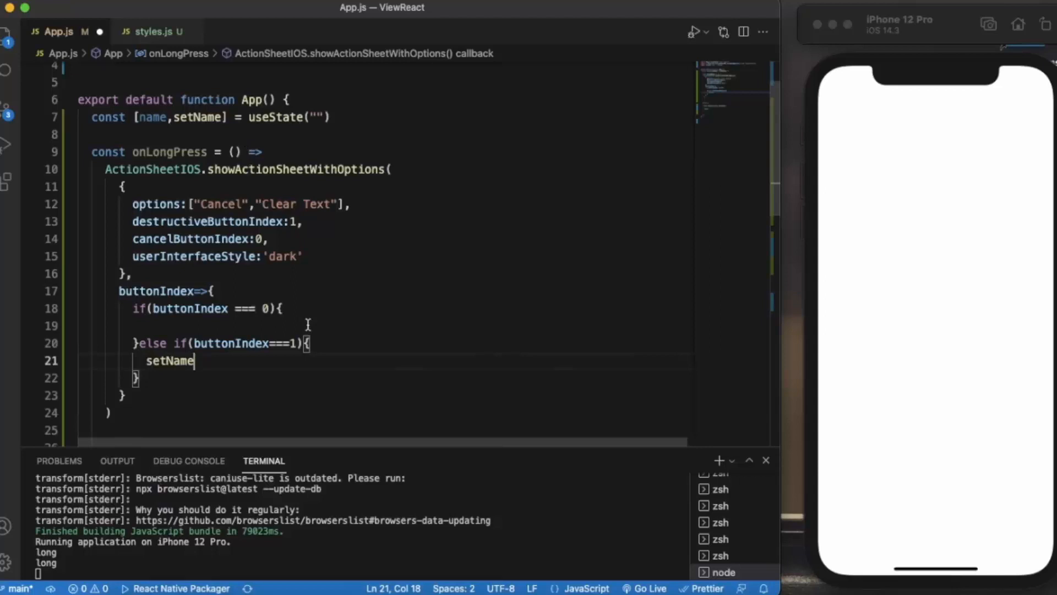
{"action": "type", "text": "(\""}
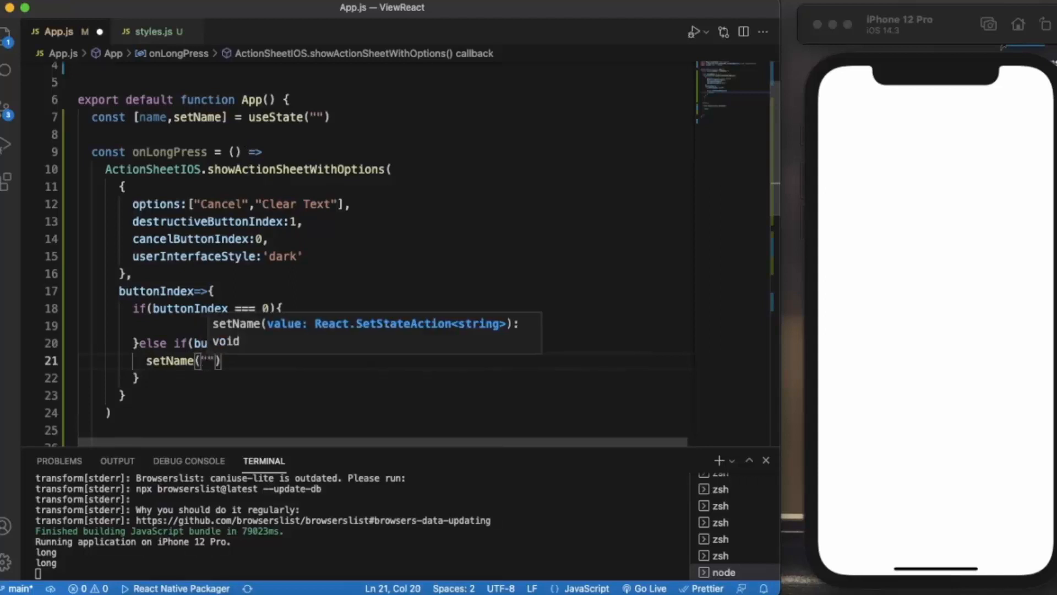
{"action": "left_click", "coordinate": [296, 368]}
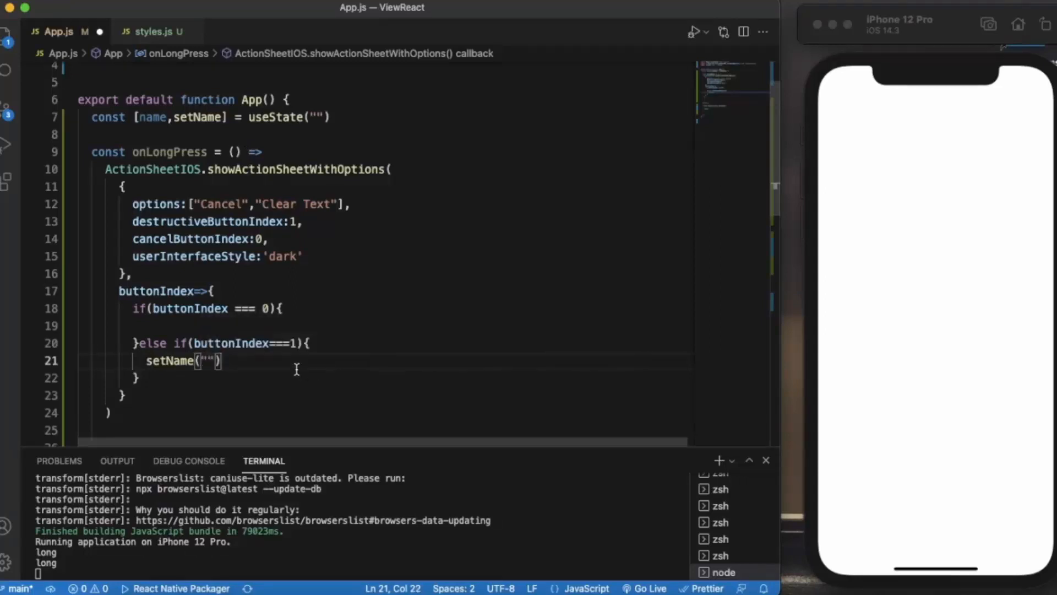
{"action": "scroll", "coordinate": [296, 369], "scroll_direction": "down", "scroll_amount": 2}
{"action": "scroll", "coordinate": [297, 368], "scroll_direction": "down", "scroll_amount": 2}
{"action": "scroll", "coordinate": [297, 369], "scroll_direction": "down", "scroll_amount": 1}
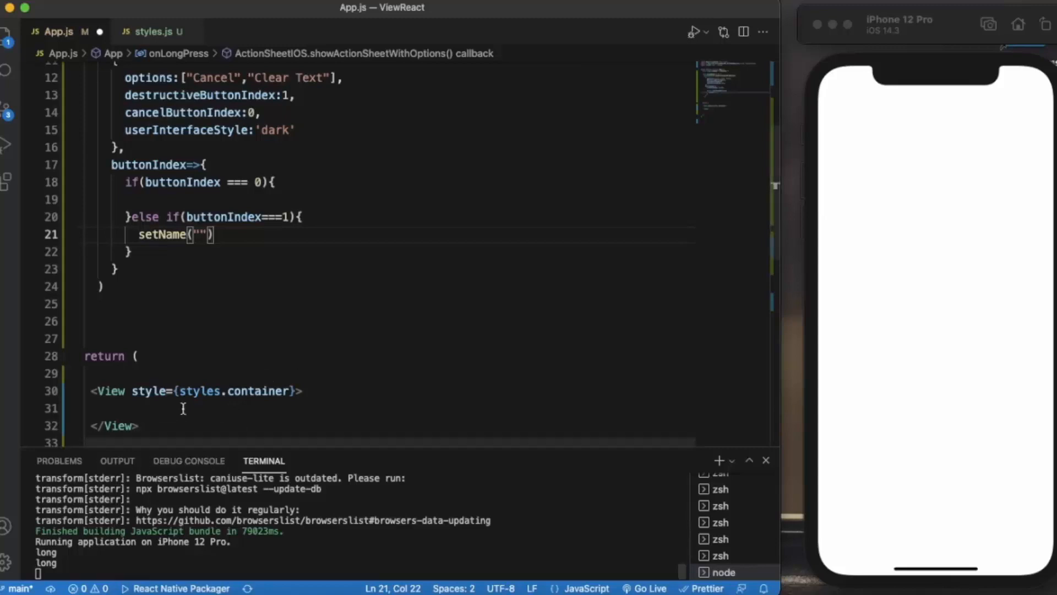
Insert TextInput after TouchableOpacity in the react-native import list
{"action": "left_click", "coordinate": [223, 406]}
{"action": "scroll", "coordinate": [223, 338], "scroll_direction": "up", "scroll_amount": 5}
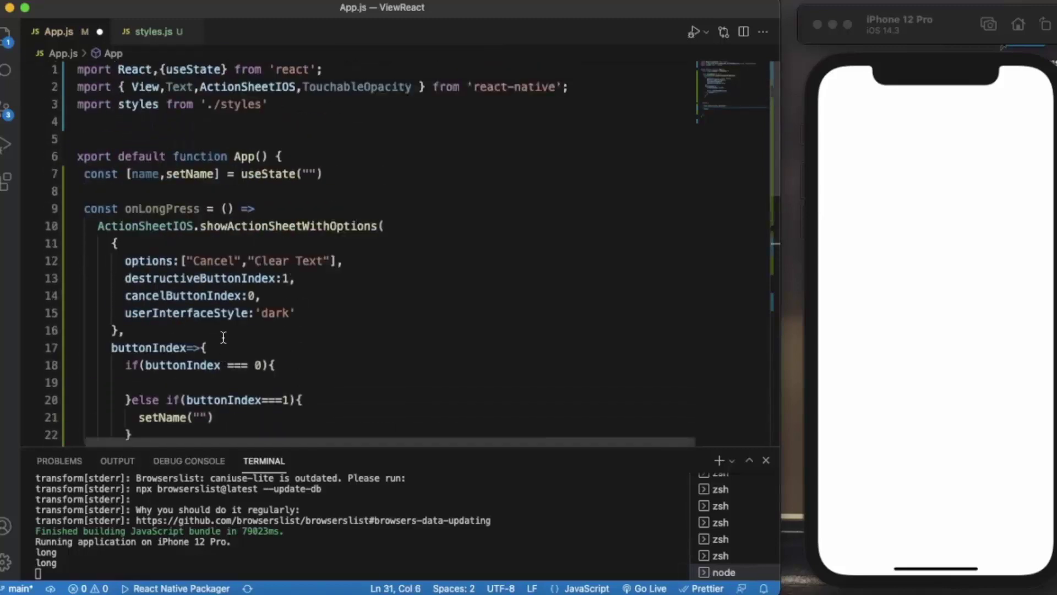
{"action": "left_click", "coordinate": [412, 88]}
{"action": "type", "text": ","}
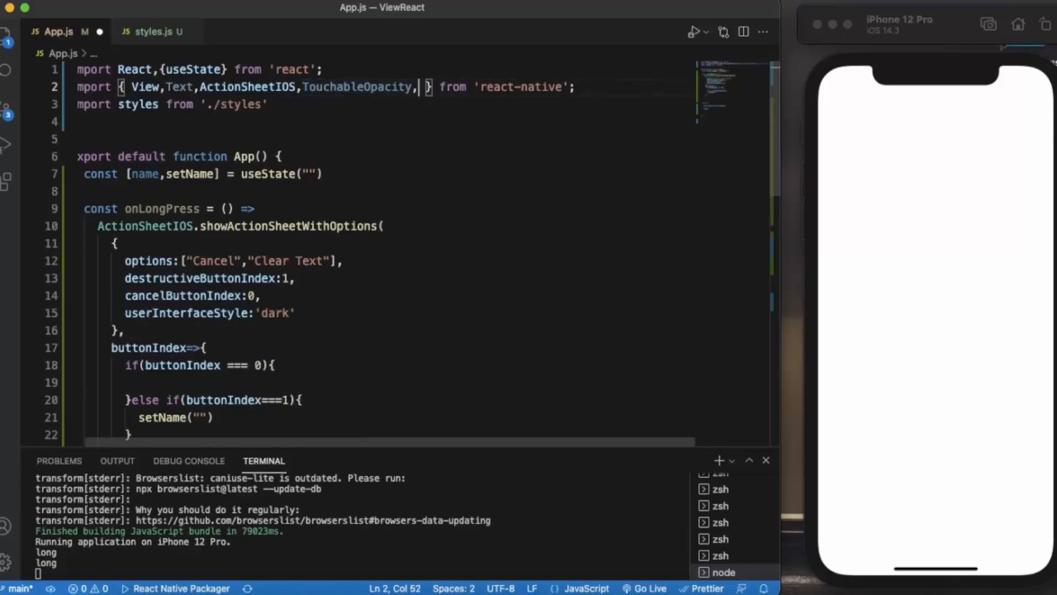
{"action": "type", "text": "Text"}
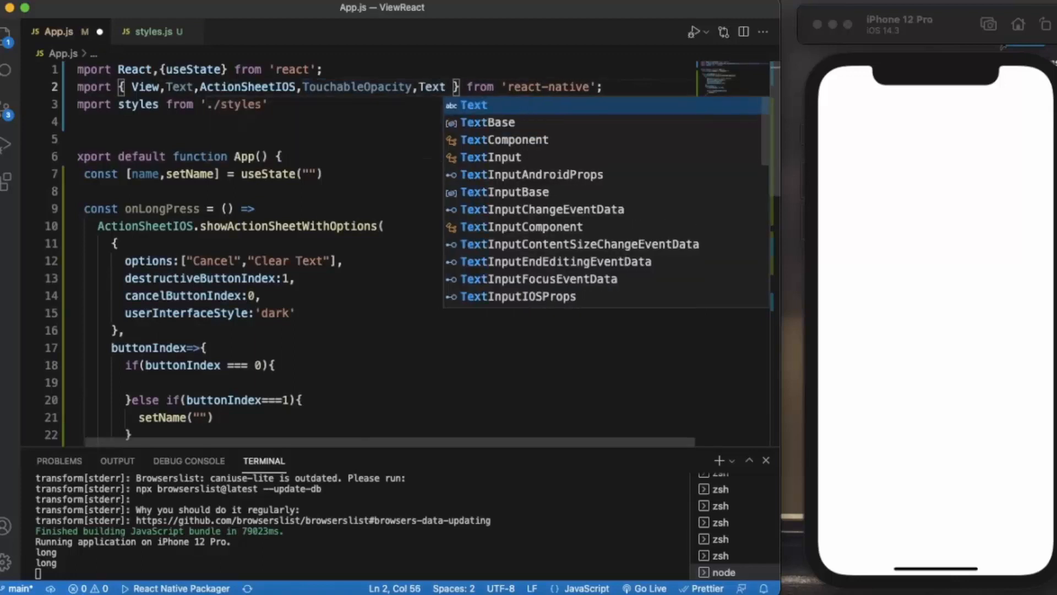
{"action": "key", "text": "Down"}
{"action": "key", "text": "Down"}
{"action": "key", "text": "Down"}
{"action": "key", "text": "Return"}
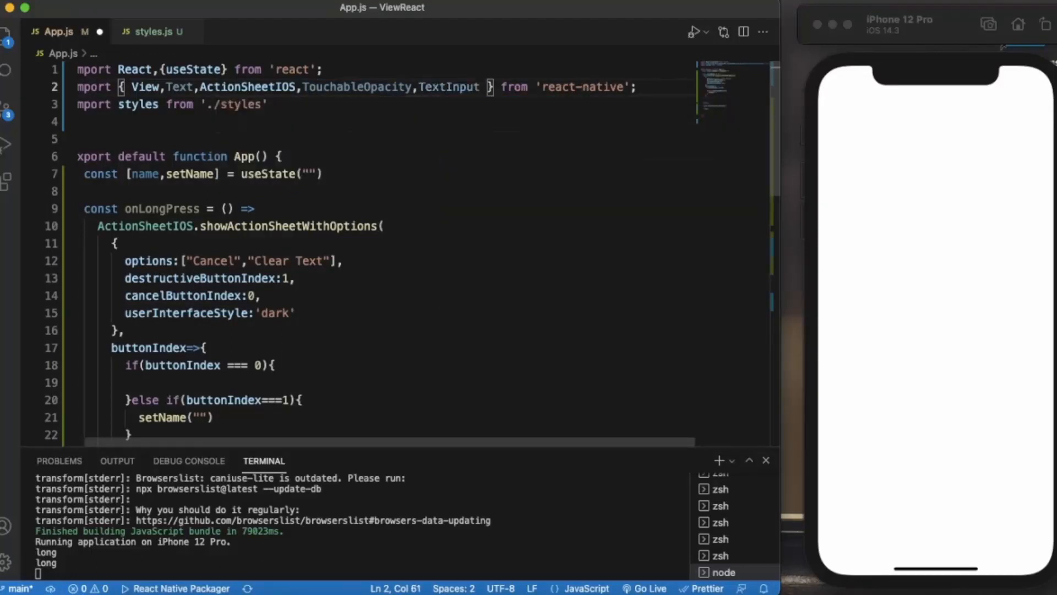
{"action": "scroll", "coordinate": [388, 249], "scroll_direction": "down", "scroll_amount": 4}
{"action": "scroll", "coordinate": [223, 257], "scroll_direction": "down", "scroll_amount": 1}
{"action": "scroll", "coordinate": [212, 286], "scroll_direction": "down", "scroll_amount": 3}
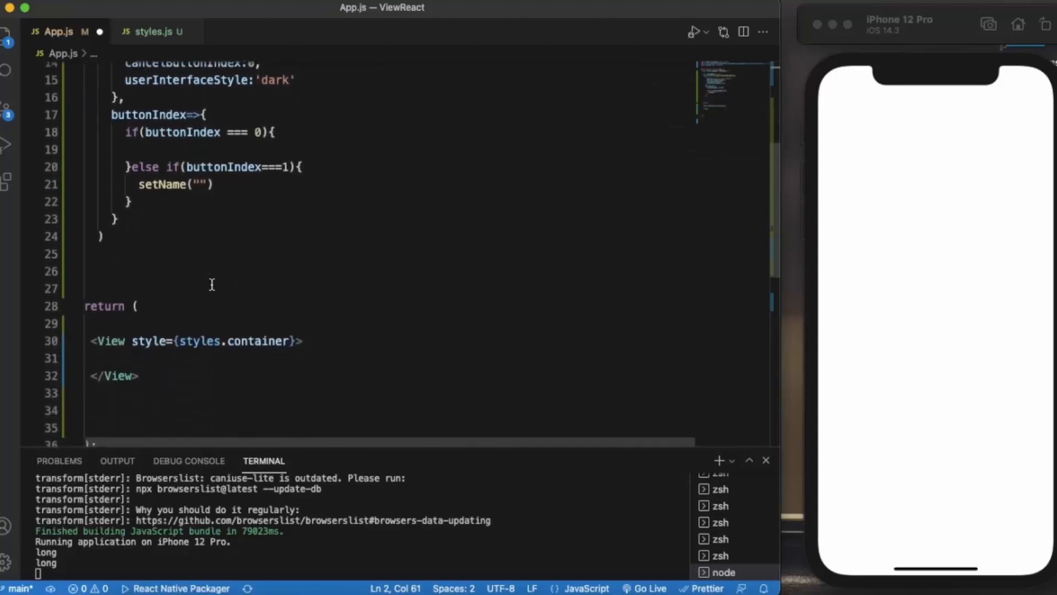
Place a TextInput inside the View with style={styles.input}
{"action": "left_click", "coordinate": [148, 351]}
{"action": "type", "text": "<"}
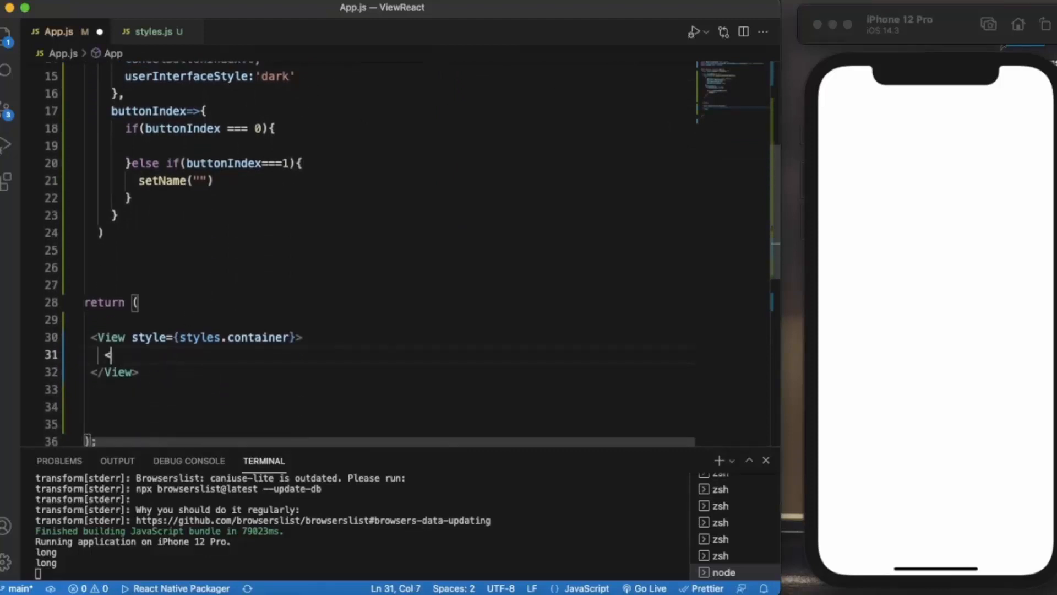
{"action": "type", "text": "Text"}
{"action": "key", "text": "Down"}
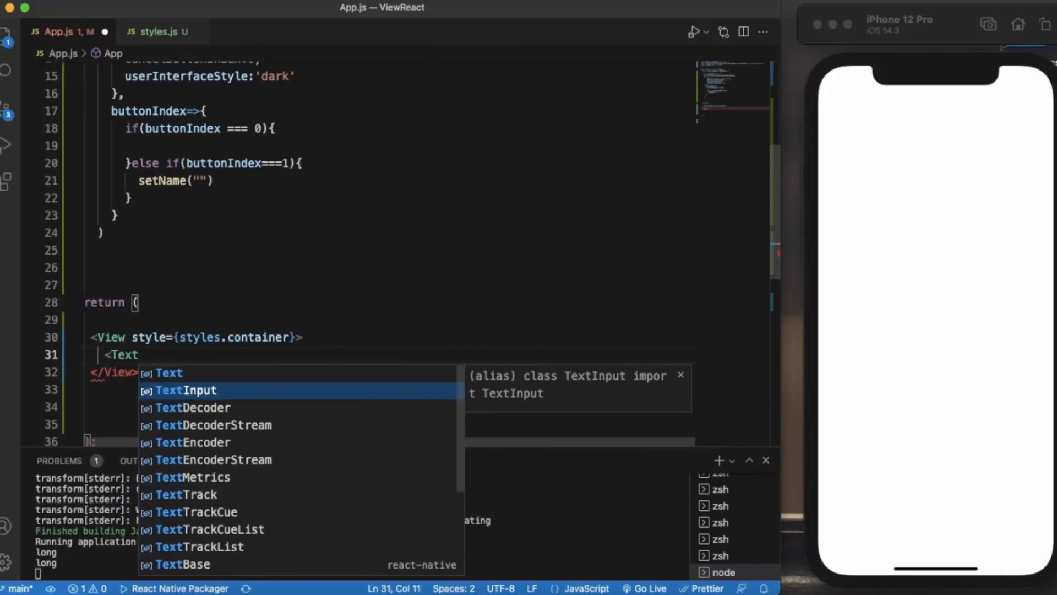
{"action": "key", "text": "Return"}
{"action": "type", "text": "/>"}
{"action": "key", "text": "Left"}
{"action": "key", "text": "Left"}
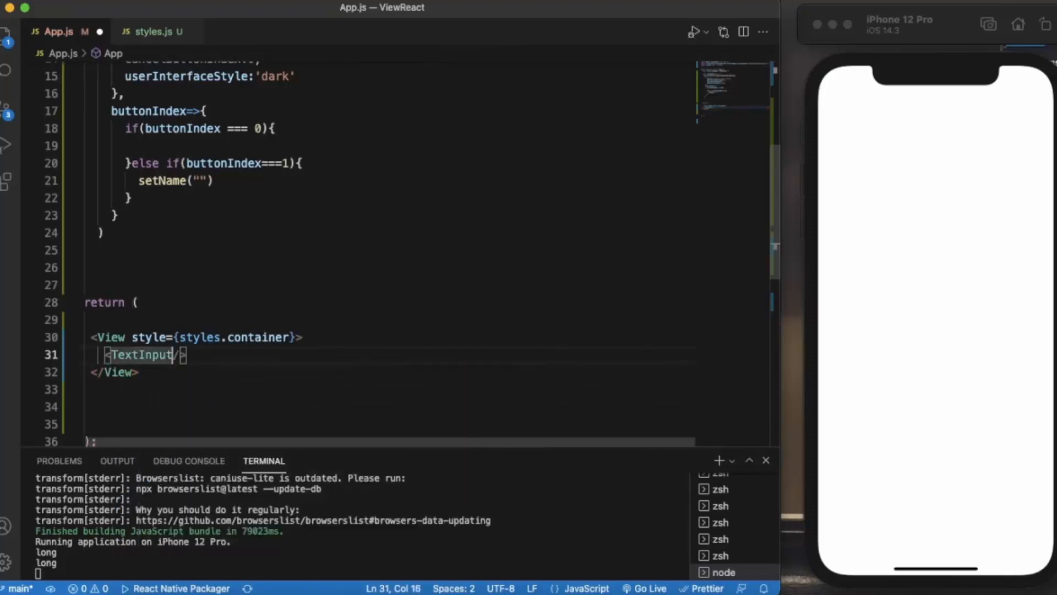
{"action": "type", "text": "st"}
{"action": "key", "text": "Return"}
{"action": "type", "text": "="}
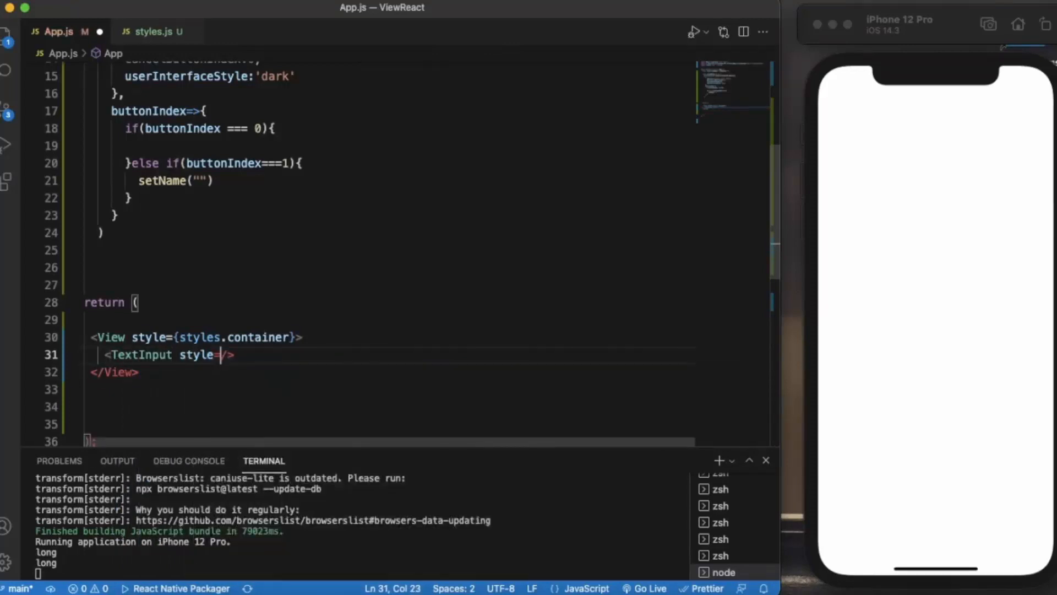
{"action": "type", "text": "{}"}
{"action": "key", "text": "Left"}
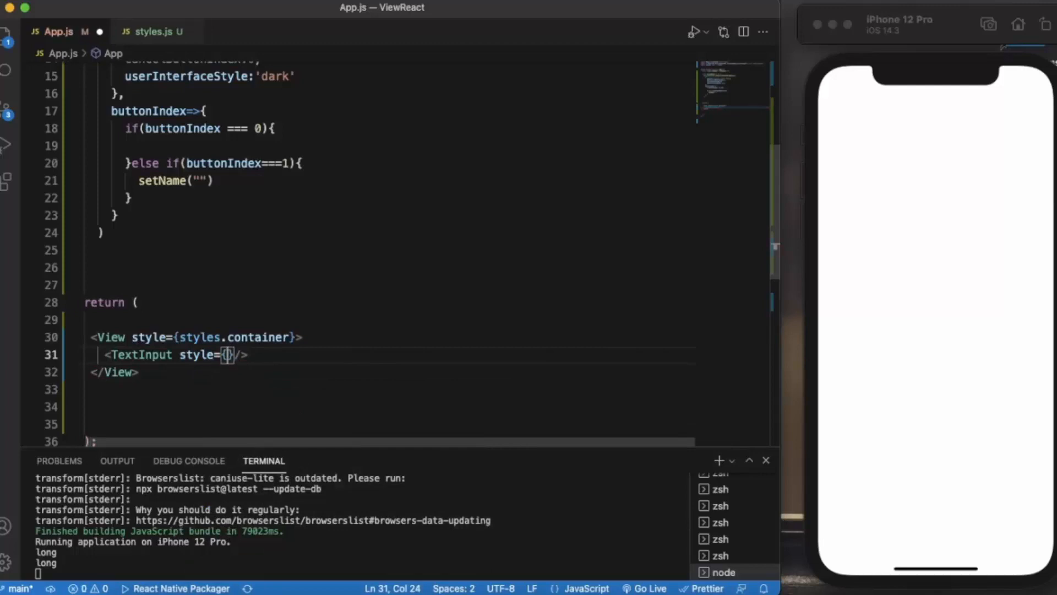
{"action": "type", "text": "style"}
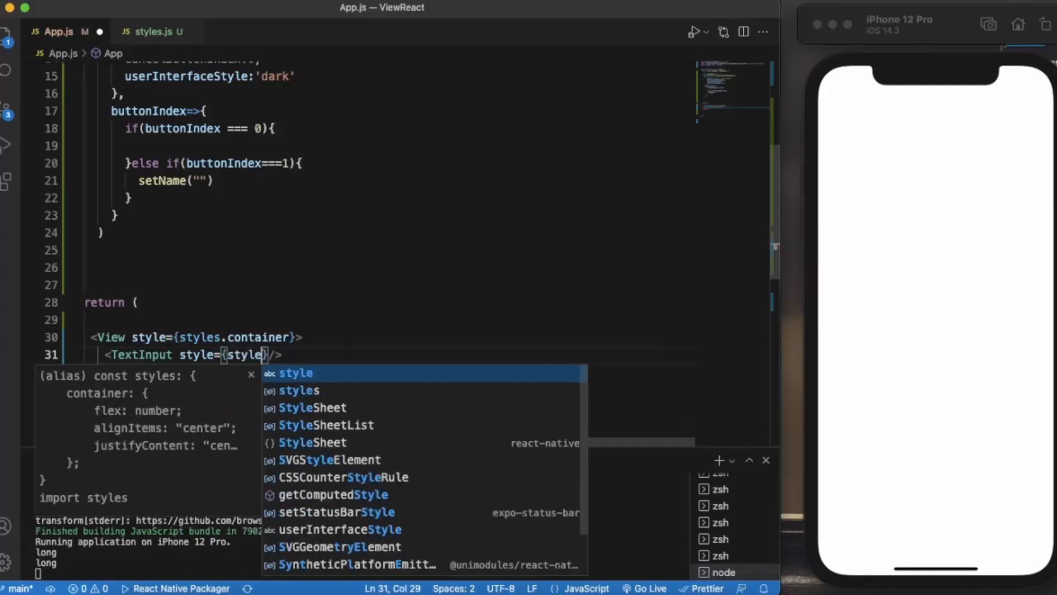
{"action": "type", "text": "s.inp"}
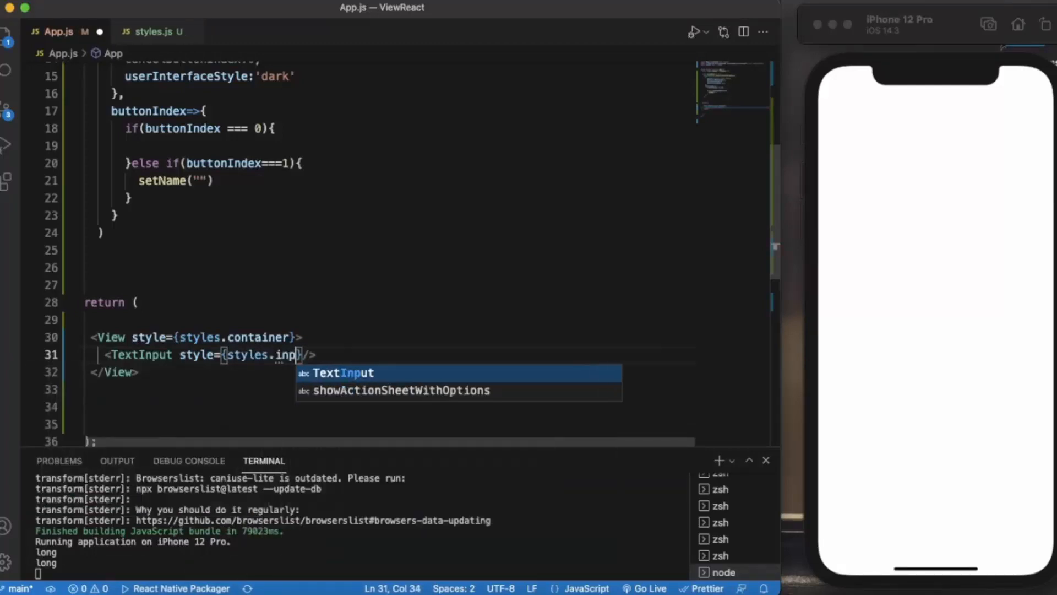
{"action": "type", "text": "ut"}
{"action": "key", "text": "Escape"}
{"action": "key", "text": "Right"}
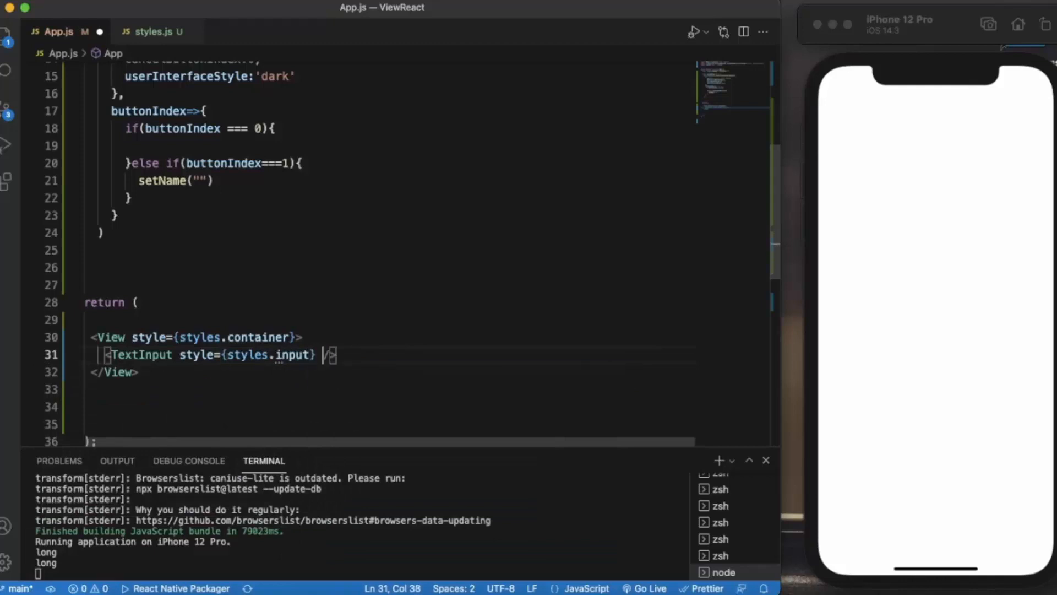
{"action": "type", "text": "on"}
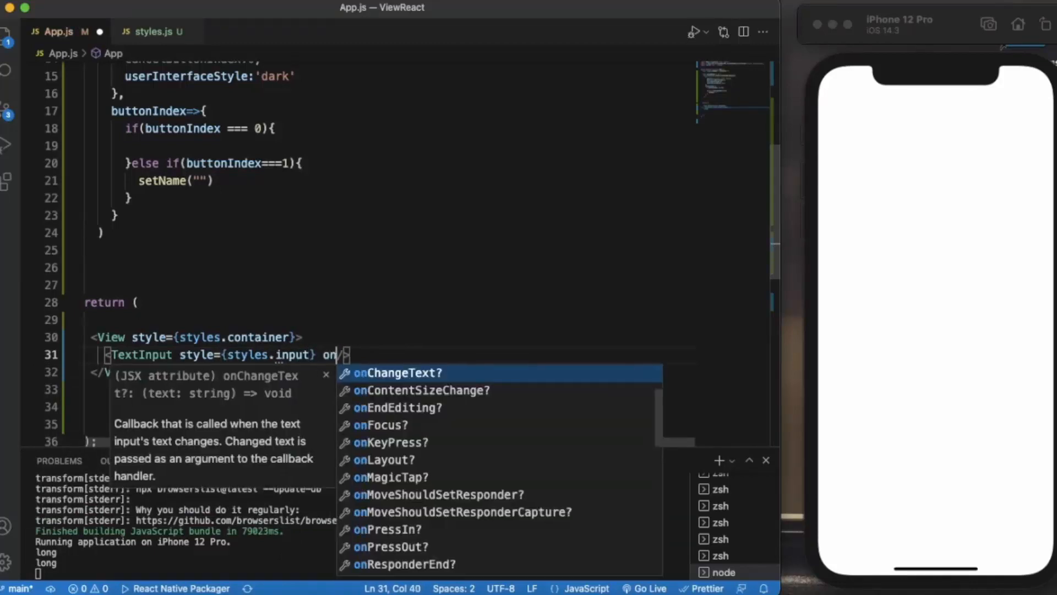
Add onChangeText={(text)=>setName(text)} and placeholder="Enter Your Name" to the TextInput
{"action": "key", "text": "Return"}
{"action": "type", "text": "={"}
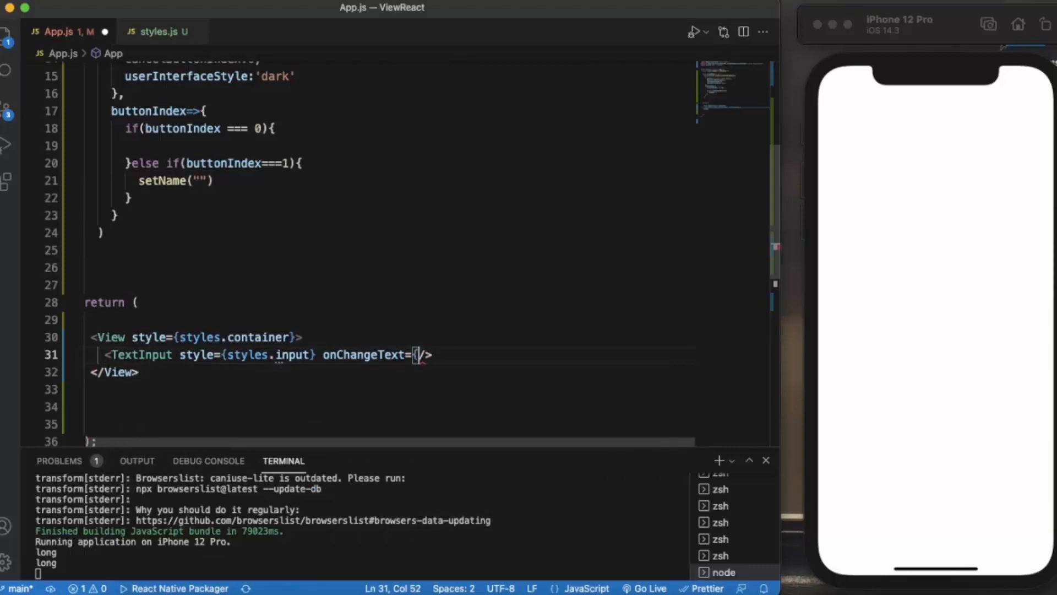
{"action": "type", "text": "("}
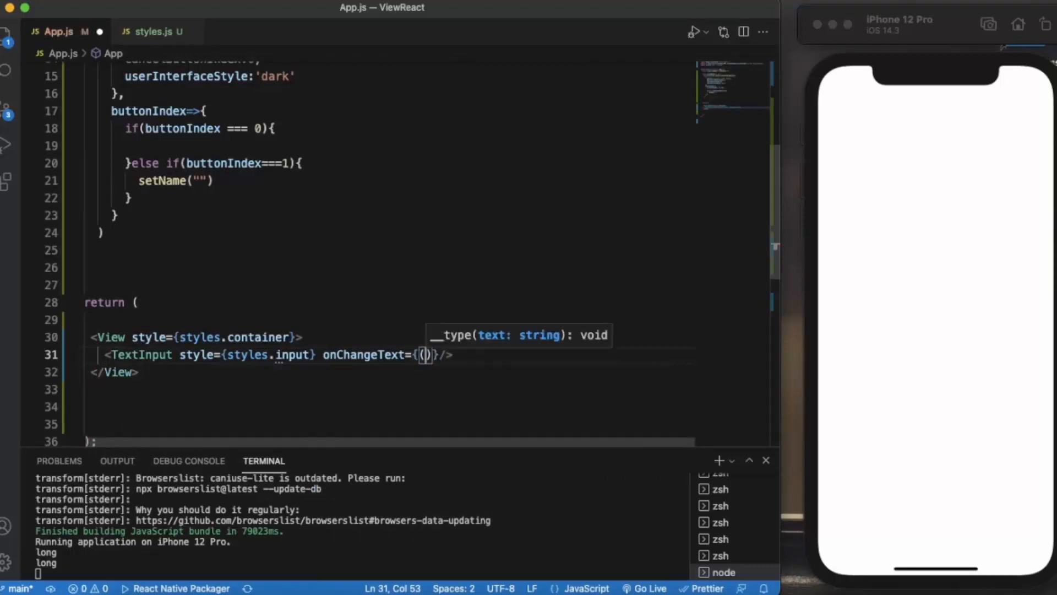
{"action": "type", "text": "text)"}
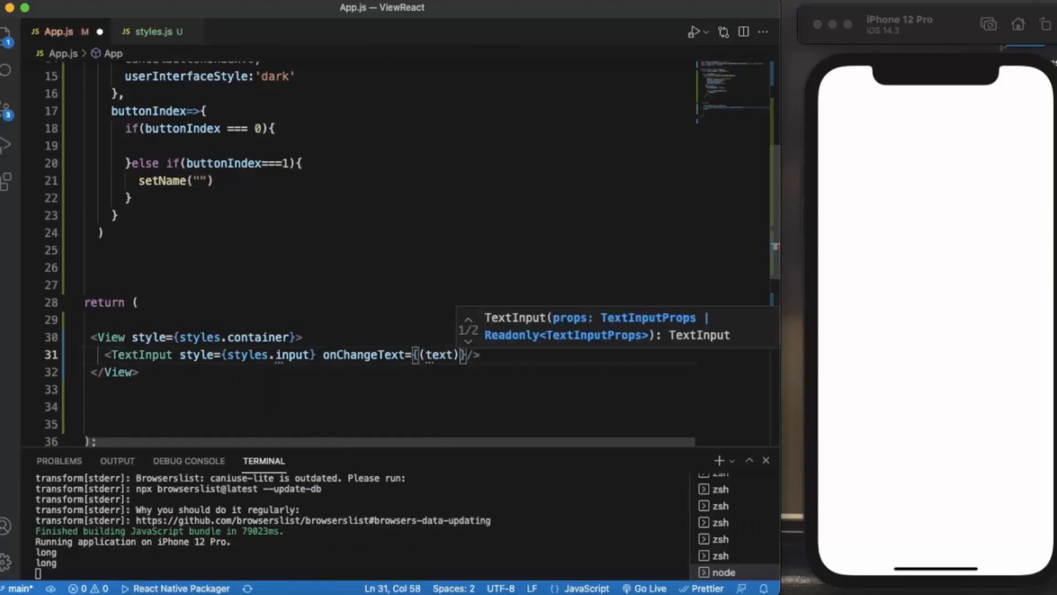
{"action": "type", "text": "=>set"}
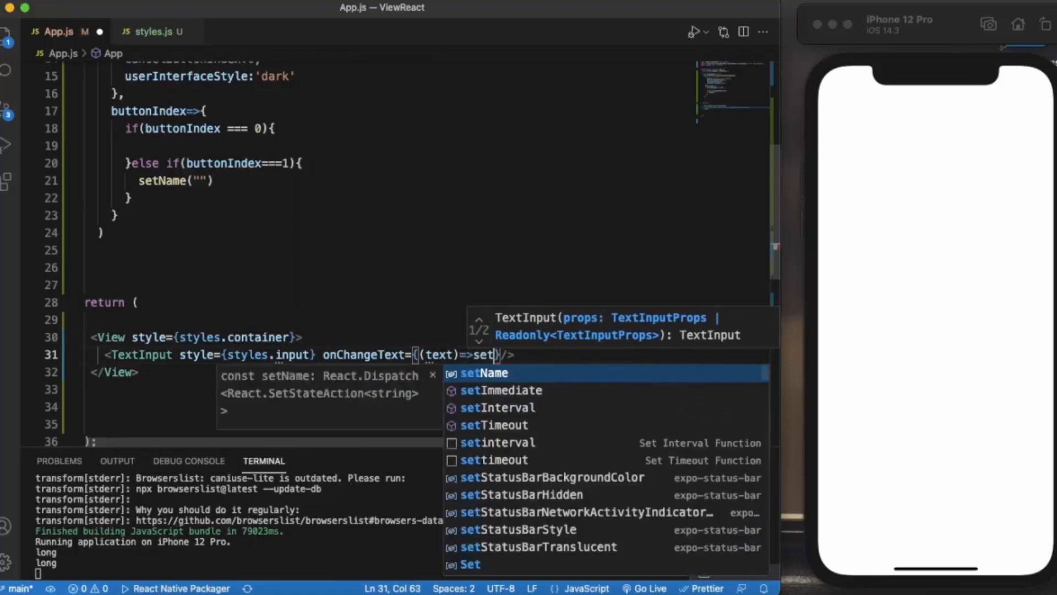
{"action": "key", "text": "Return"}
{"action": "type", "text": "("}
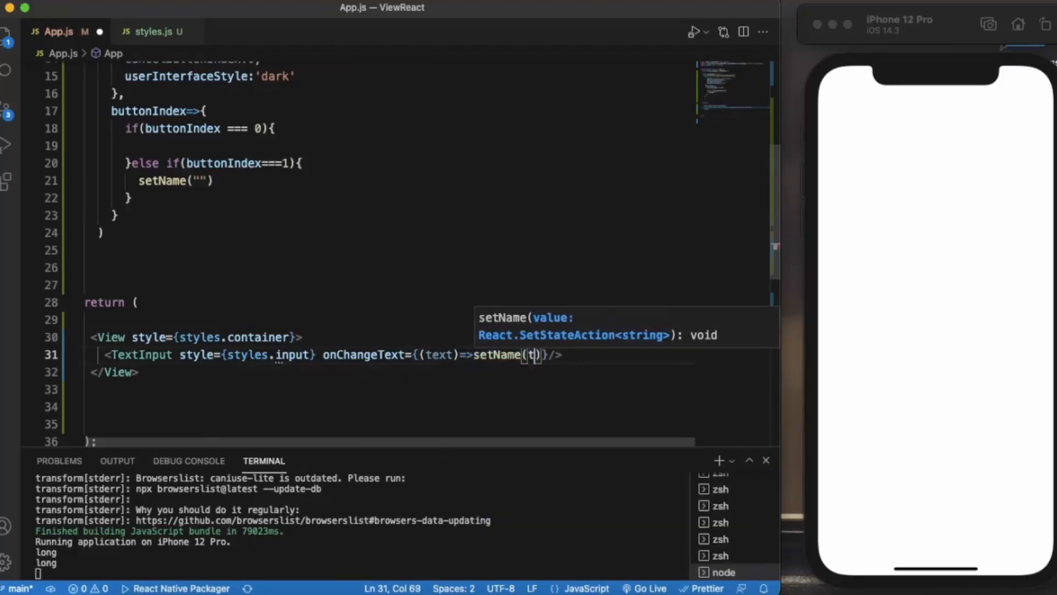
{"action": "type", "text": "text)"}
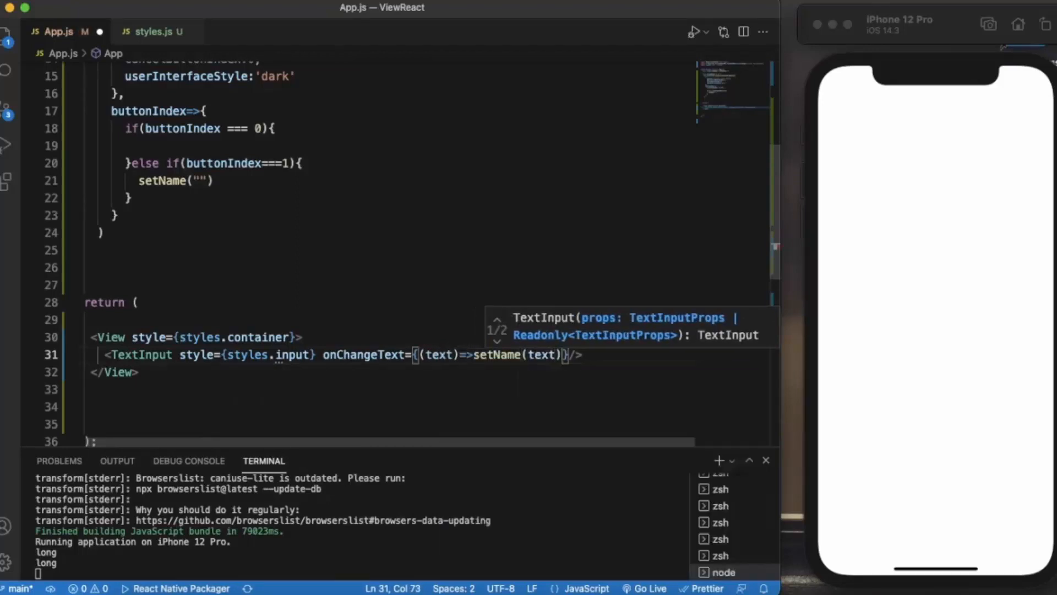
{"action": "type", "text": " pla"}
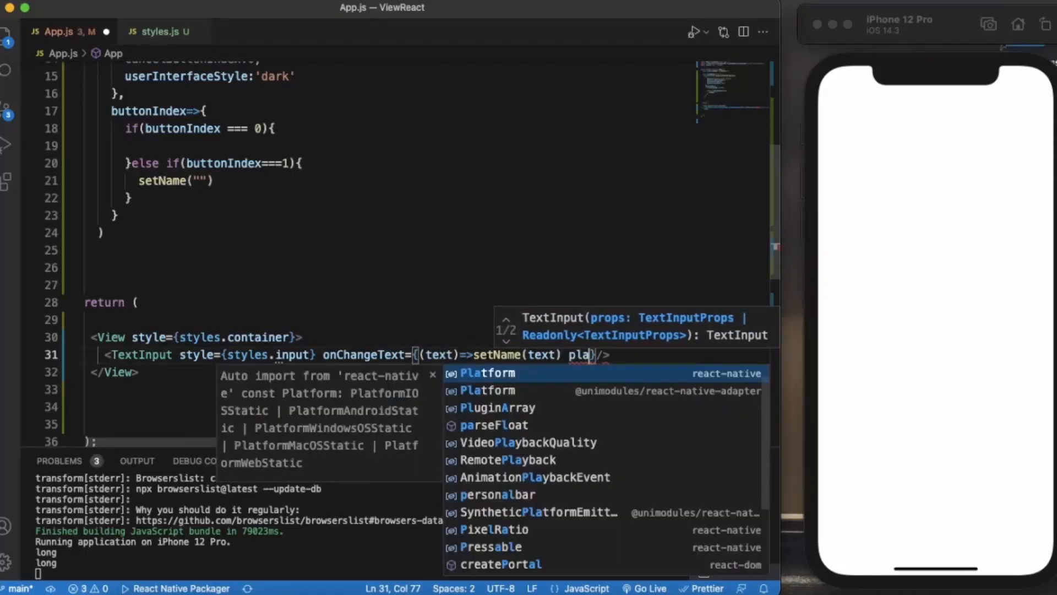
{"action": "type", "text": "c"}
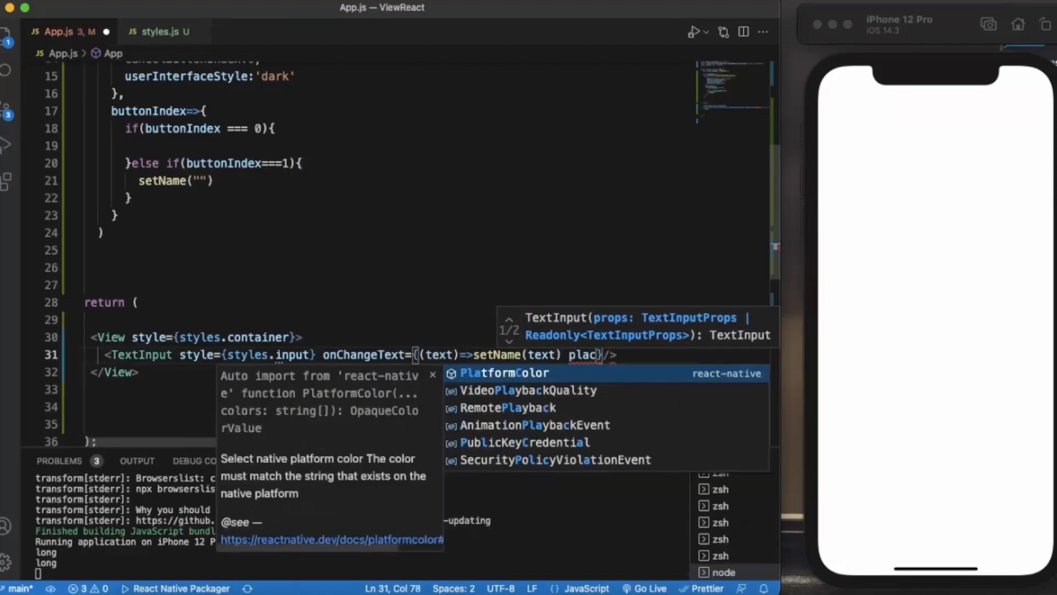
{"action": "key", "text": "BackSpace"}
{"action": "key", "text": "BackSpace"}
{"action": "key", "text": "BackSpace"}
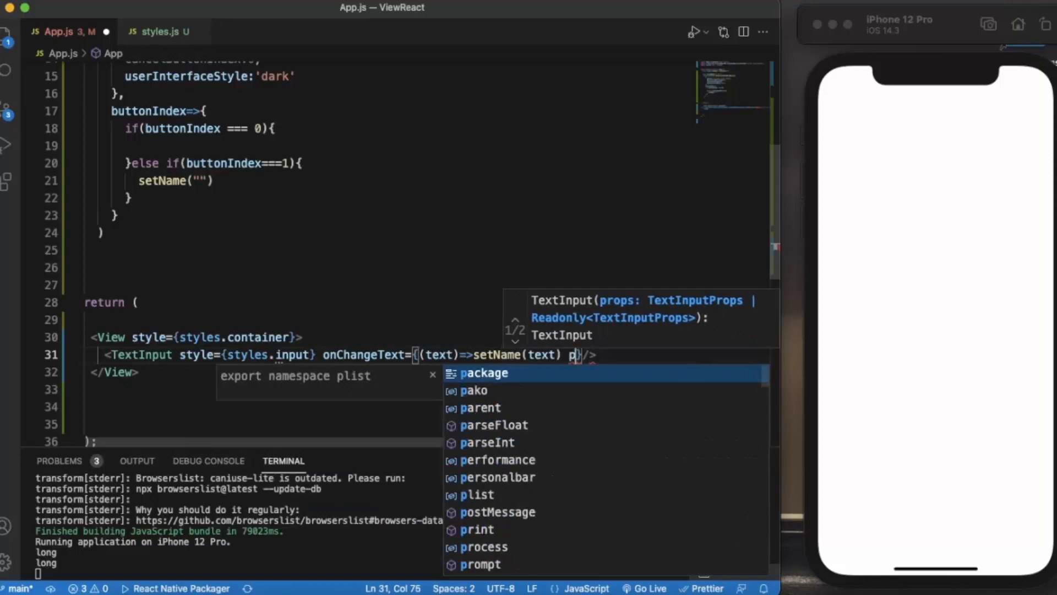
{"action": "key", "text": "BackSpace"}
{"action": "key", "text": "BackSpace"}
{"action": "key", "text": "Right"}
{"action": "type", "text": "p"}
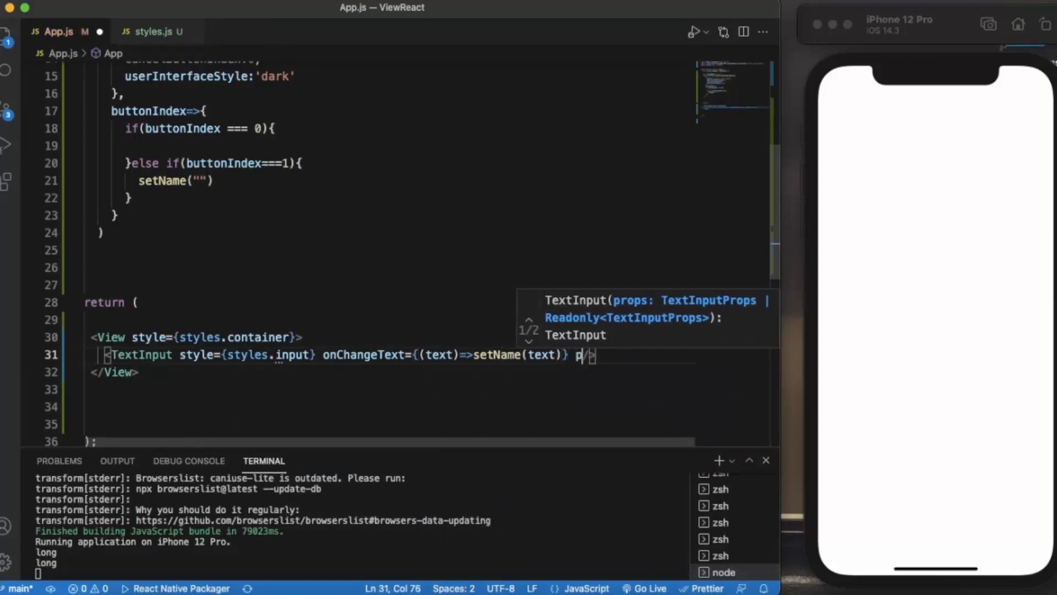
{"action": "type", "text": "la"}
{"action": "key", "text": "Return"}
{"action": "type", "text": "="}
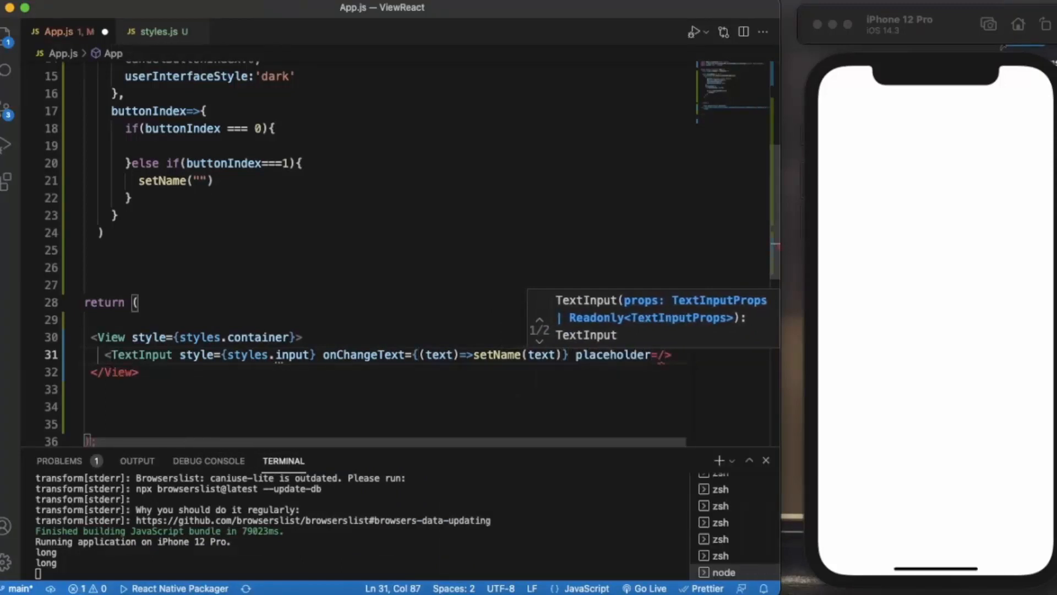
{"action": "type", "text": "\"En"}
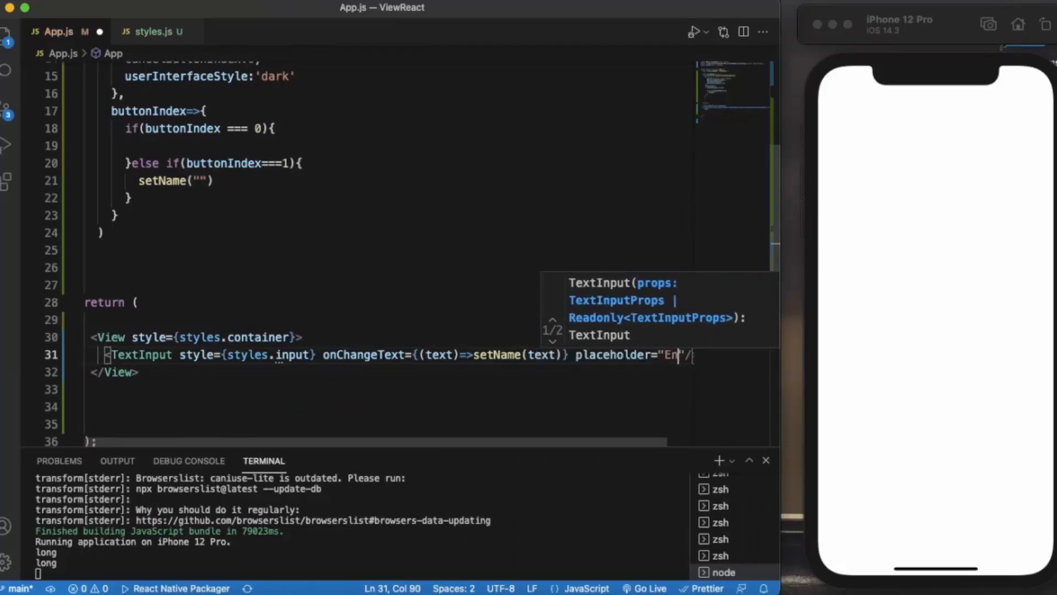
{"action": "type", "text": "ter Your "}
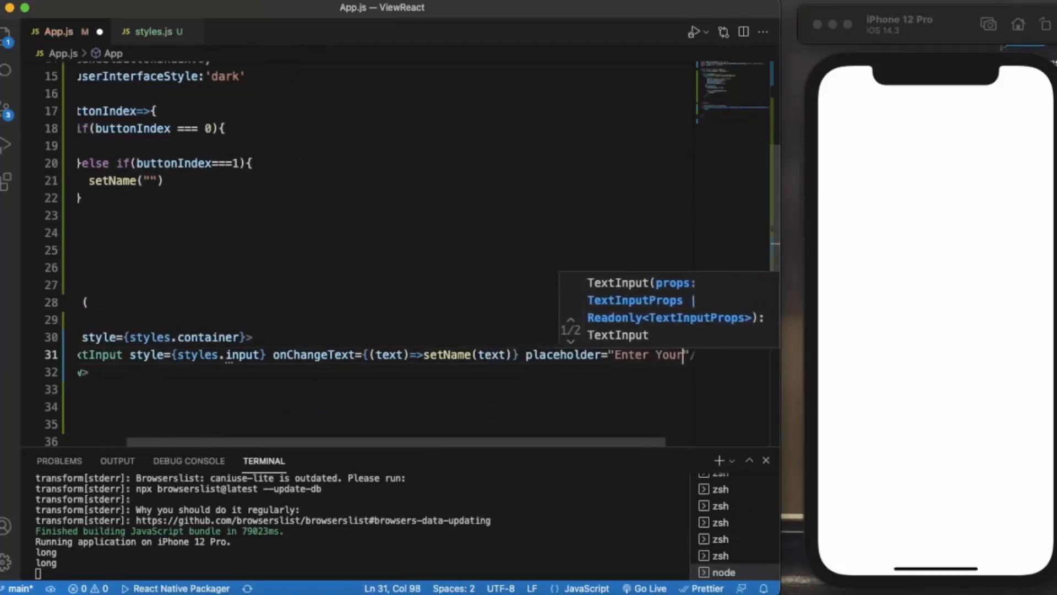
{"action": "type", "text": "Name"}
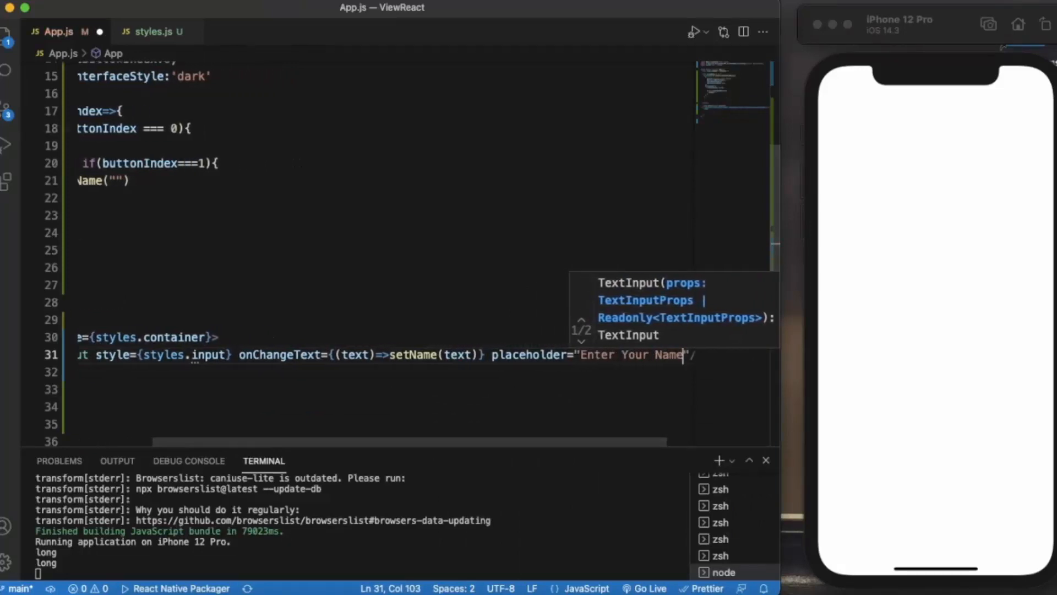
{"action": "key", "text": "End"}
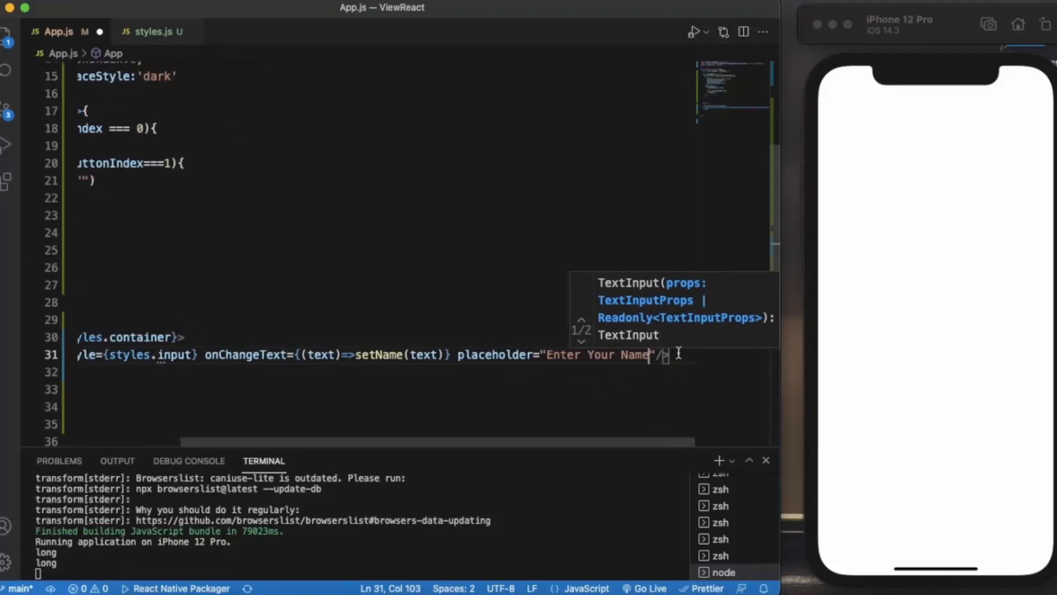
{"action": "key", "text": "Return"}
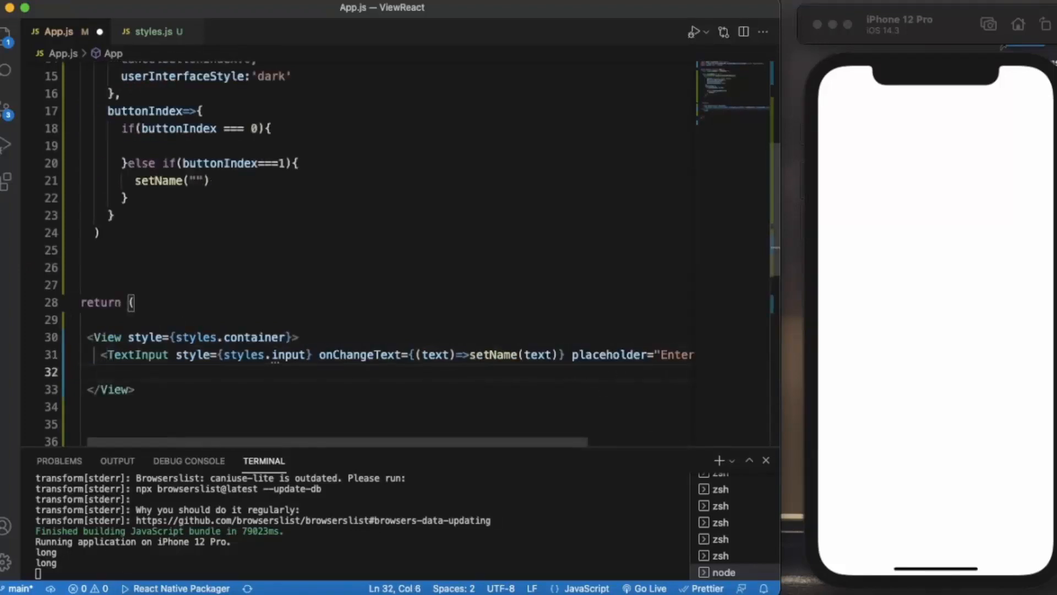
{"action": "type", "text": "<"}
{"action": "type", "text": "To"}
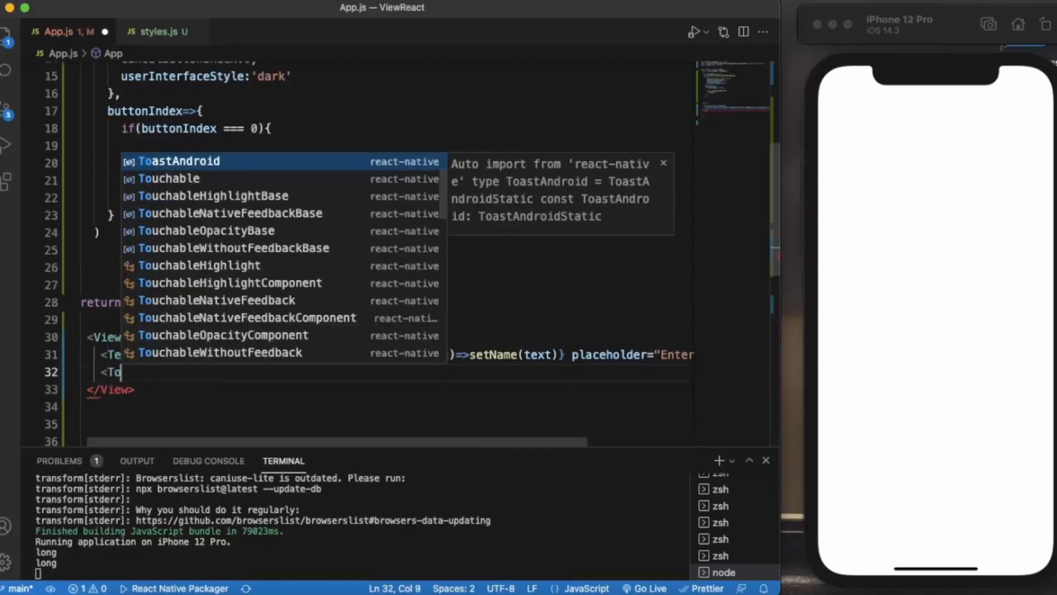
{"action": "type", "text": "uo"}
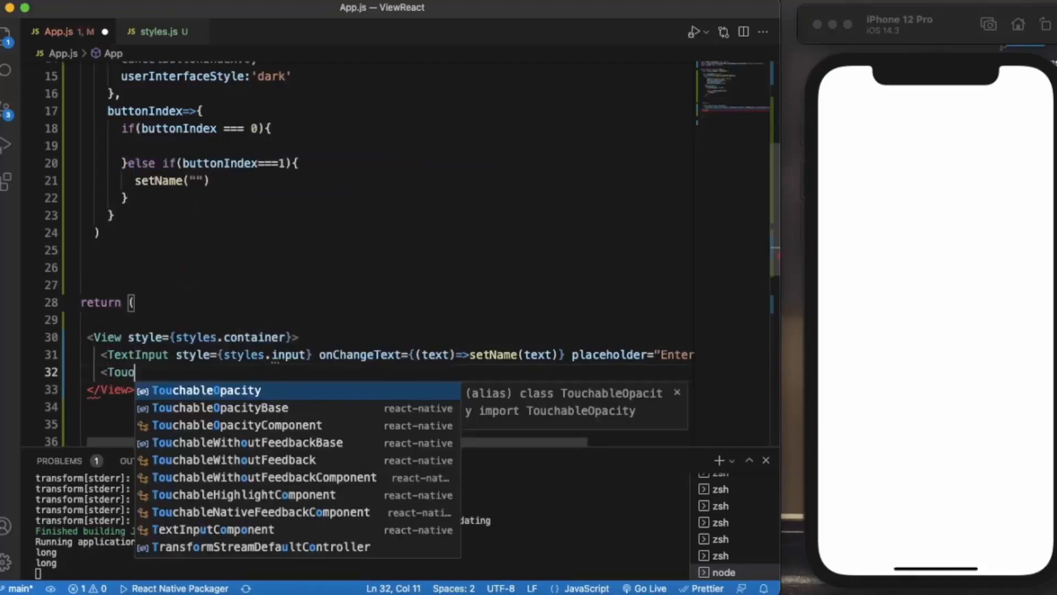
Add a TouchableOpacity wrapping a View with a Submit Text below the TextInput
{"action": "key", "text": "Return"}
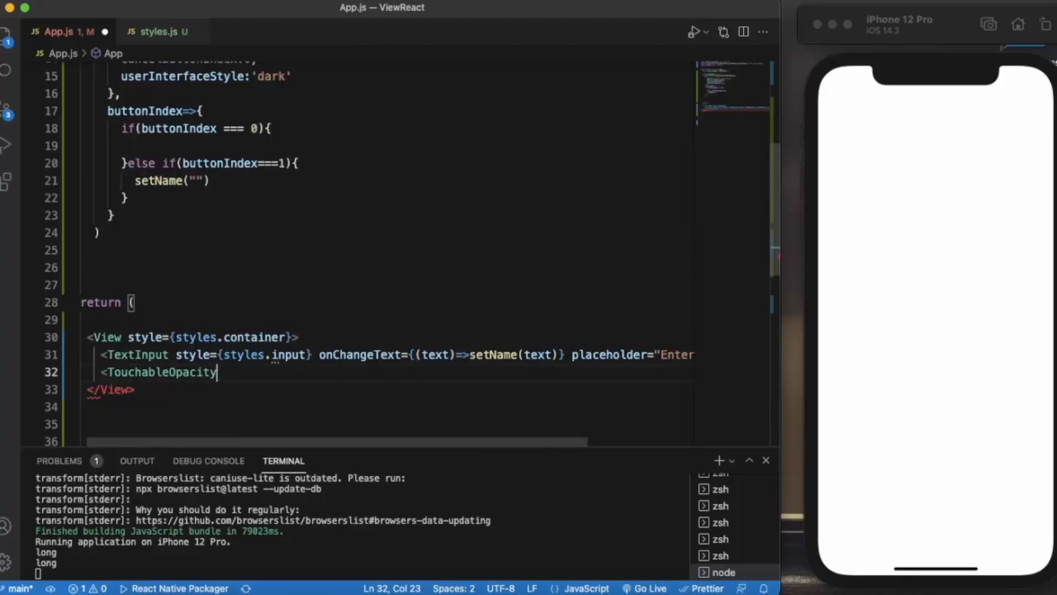
{"action": "type", "text": "></TouchableOpacity>"}
{"action": "key", "text": "Return"}
{"action": "type", "text": "<"}
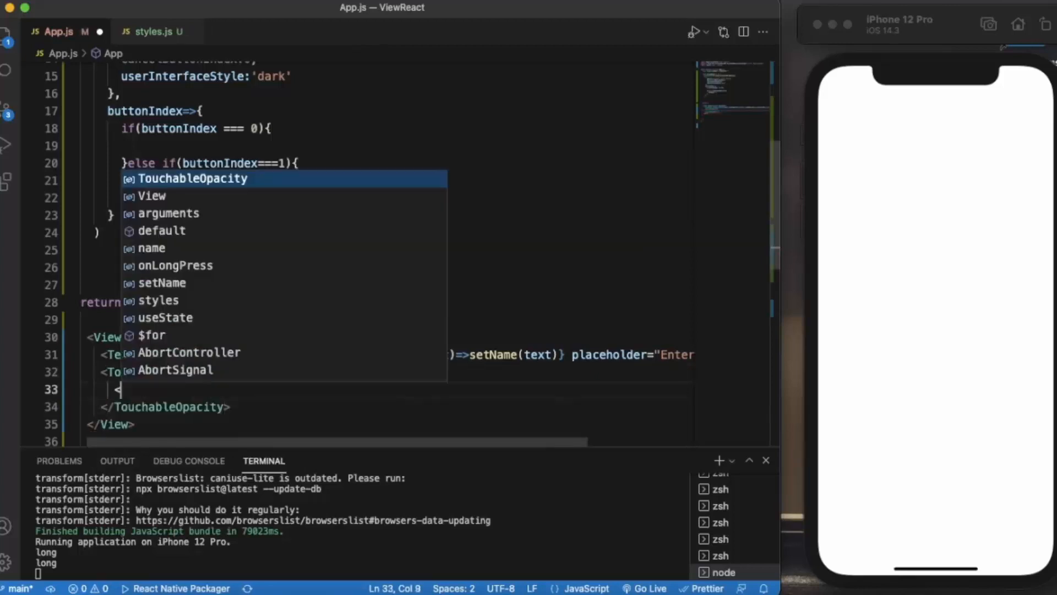
{"action": "type", "text": "View></View>"}
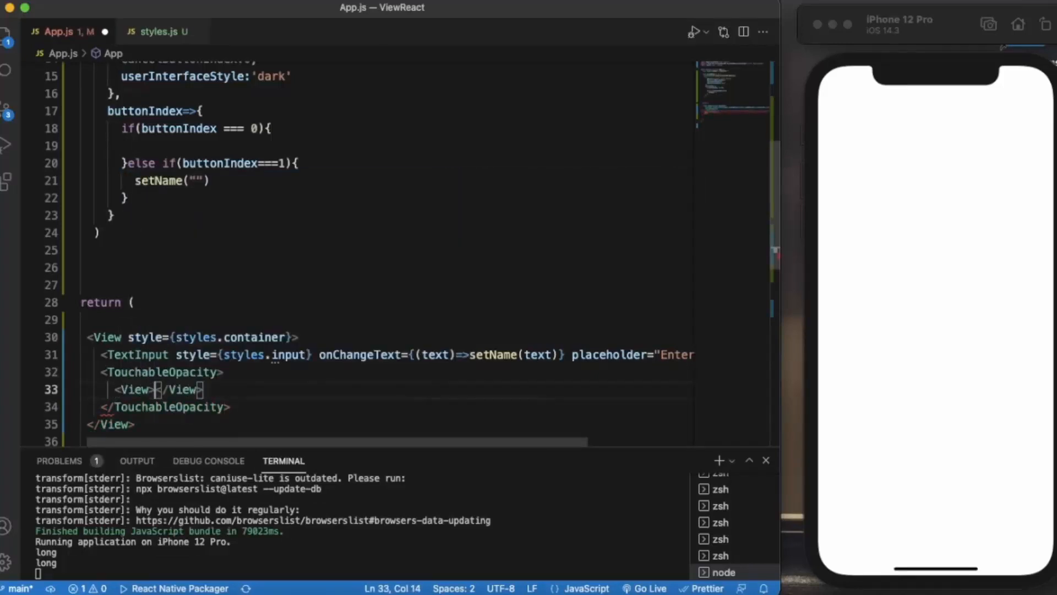
{"action": "key", "text": "Return"}
{"action": "type", "text": "<"}
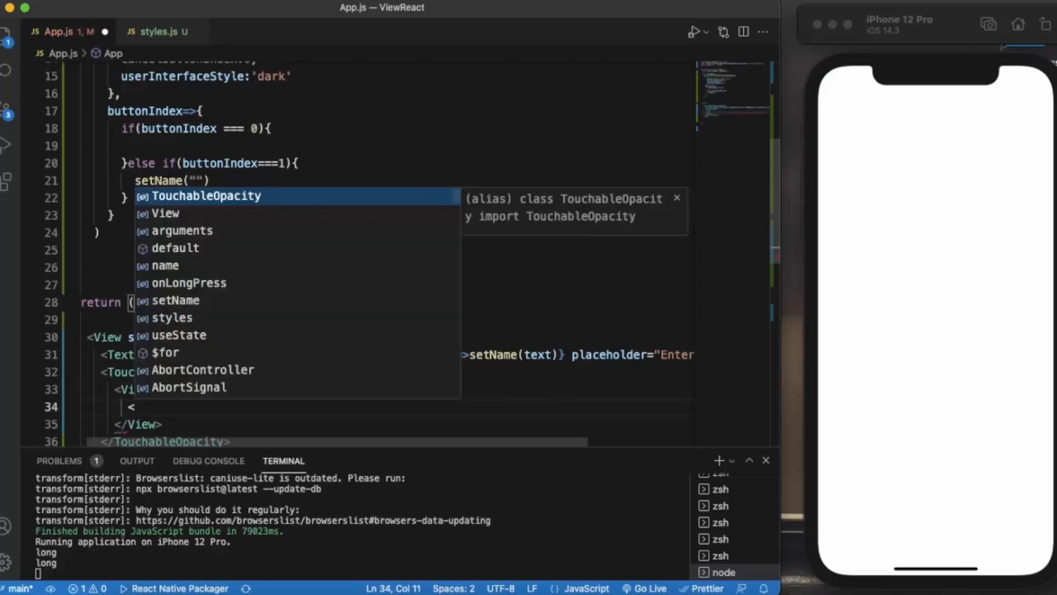
{"action": "type", "text": "Tex"}
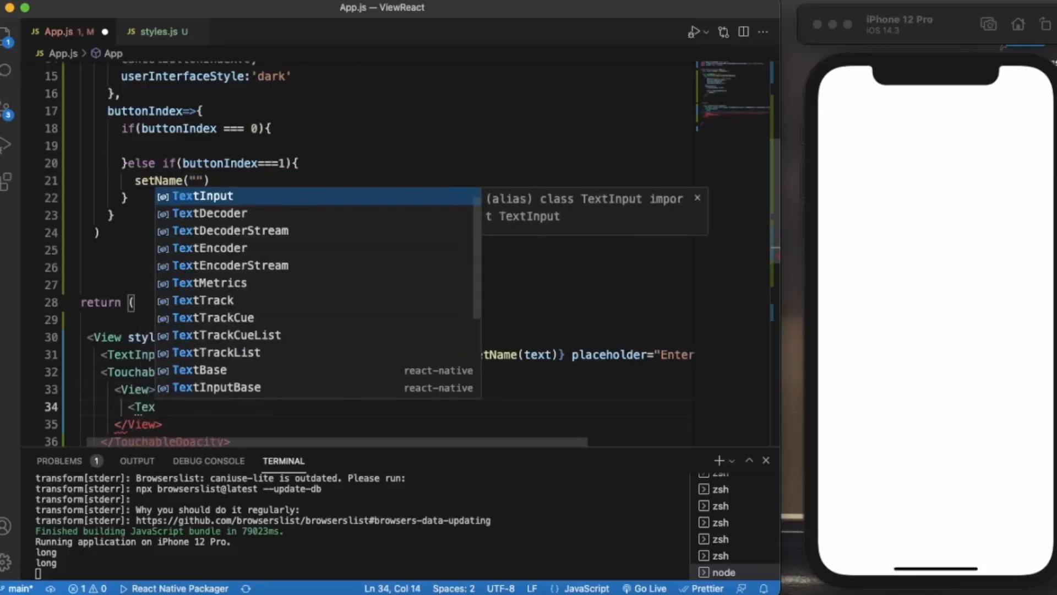
{"action": "type", "text": "t"}
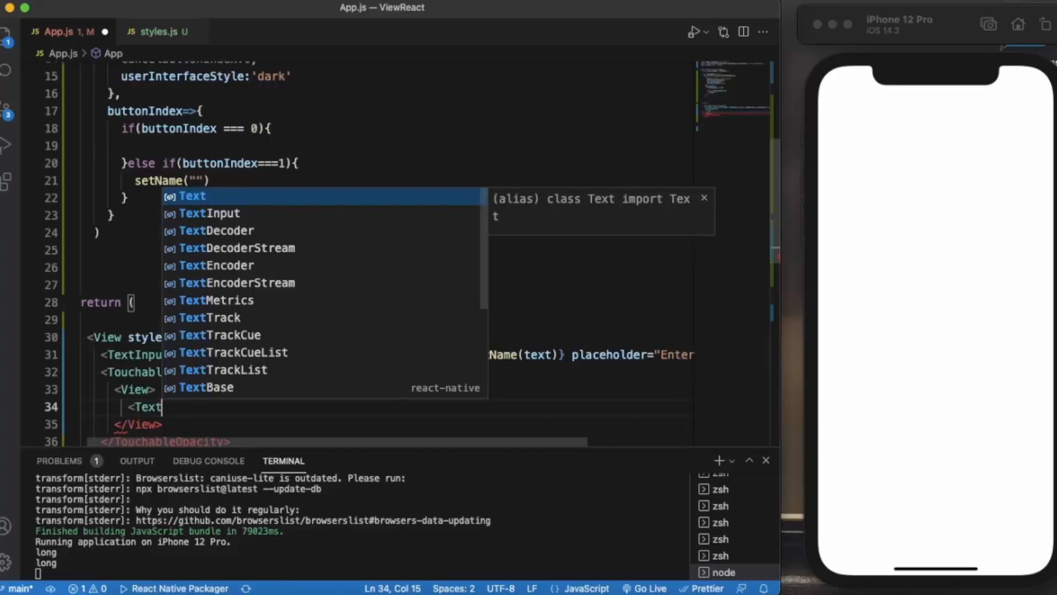
{"action": "type", "text": "></Text>"}
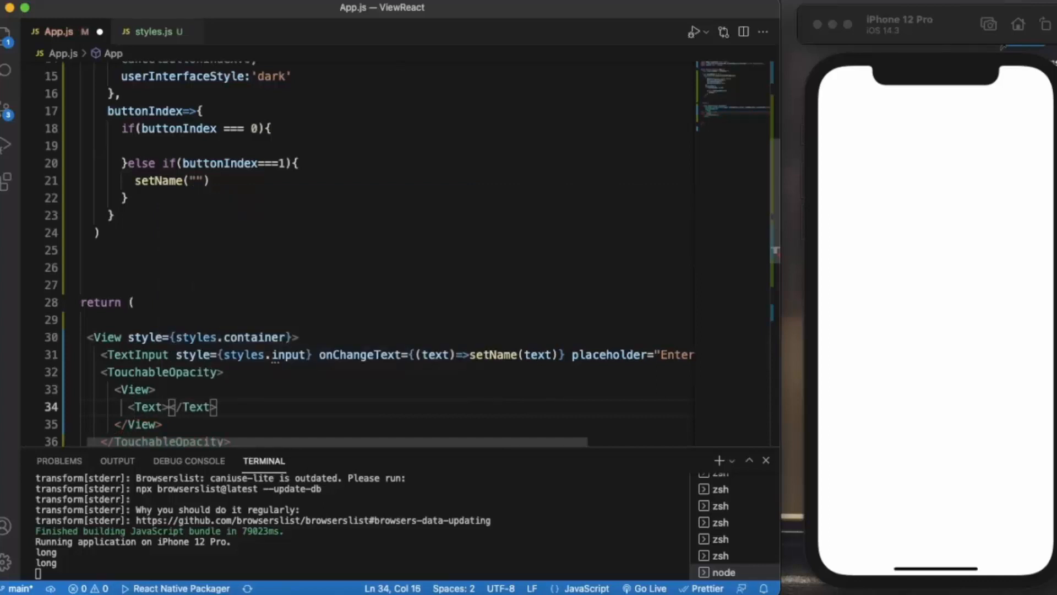
{"action": "type", "text": "S"}
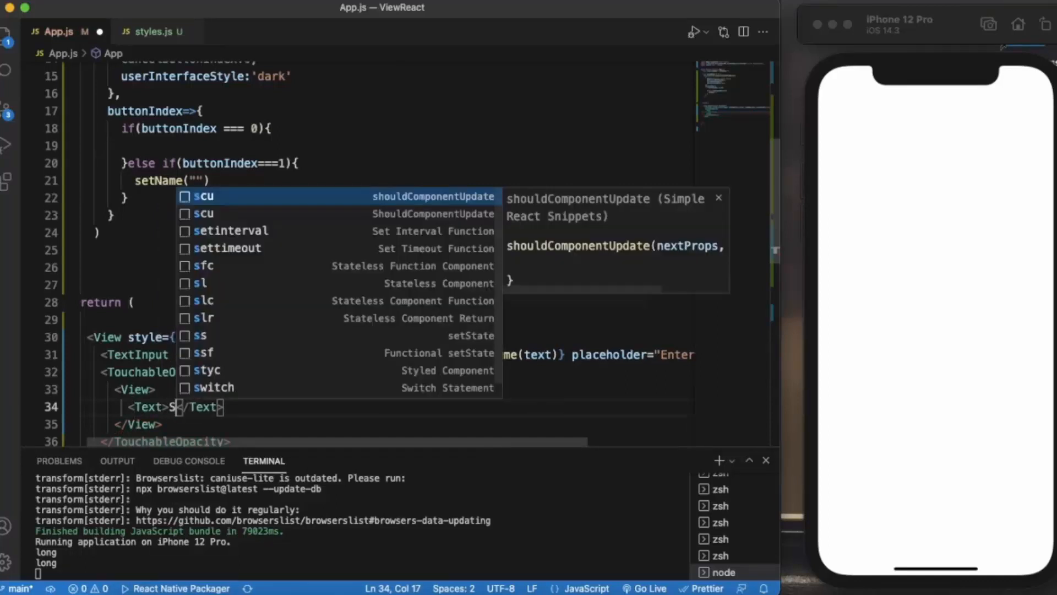
{"action": "type", "text": "ubmit"}
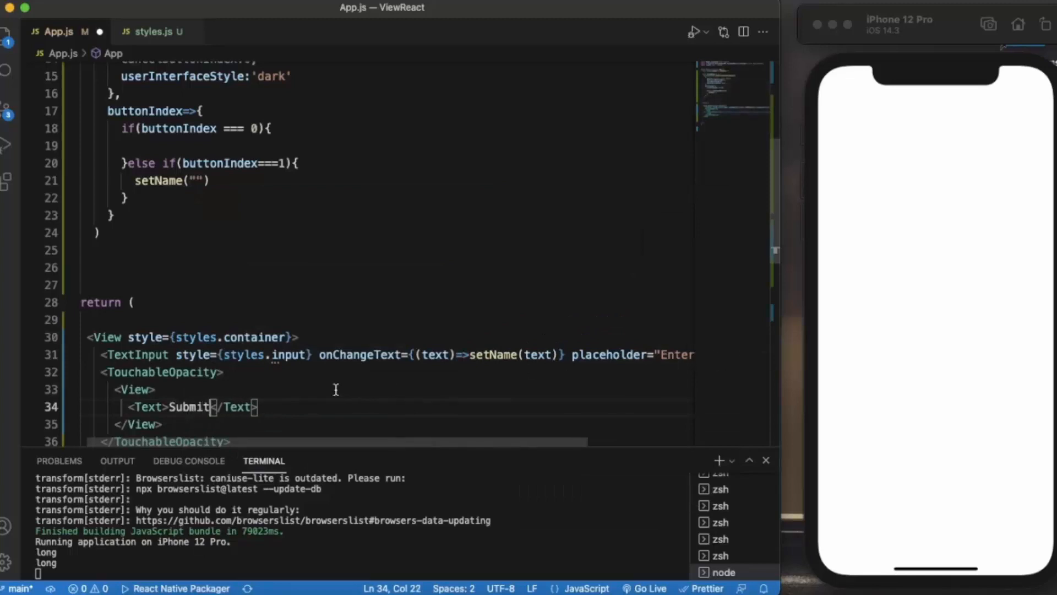
{"action": "scroll", "coordinate": [336, 389], "scroll_direction": "down", "scroll_amount": 3}
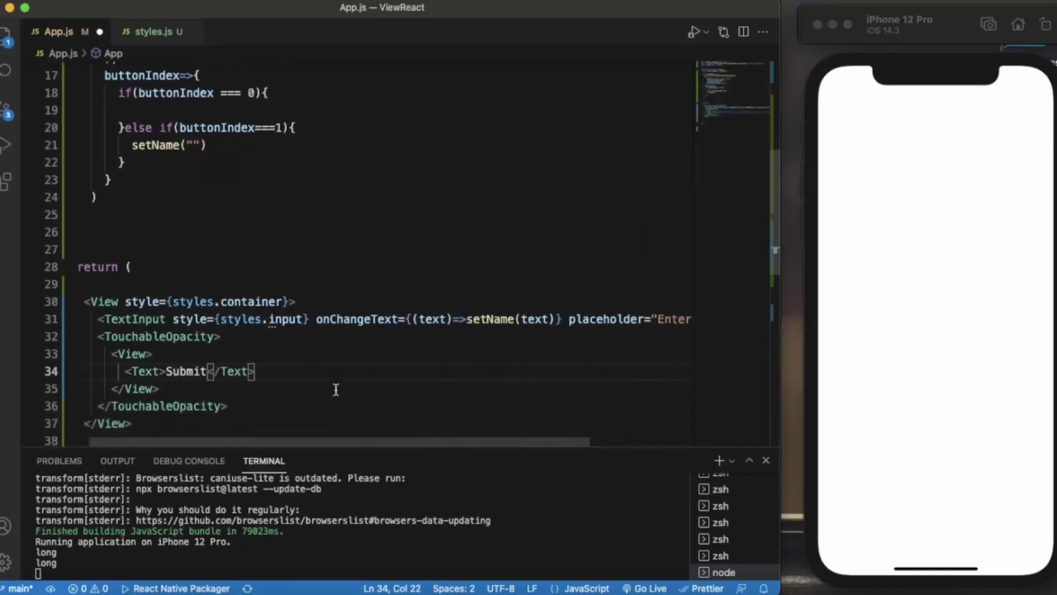
{"action": "left_click", "coordinate": [146, 341]}
{"action": "type", "text": "st"}
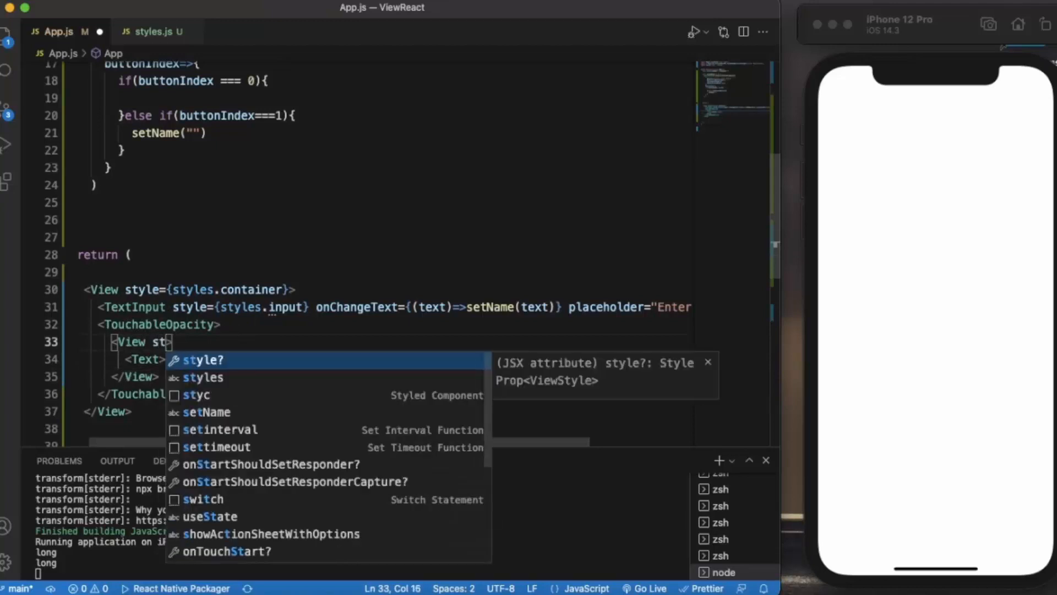
{"action": "type", "text": "yle={"}
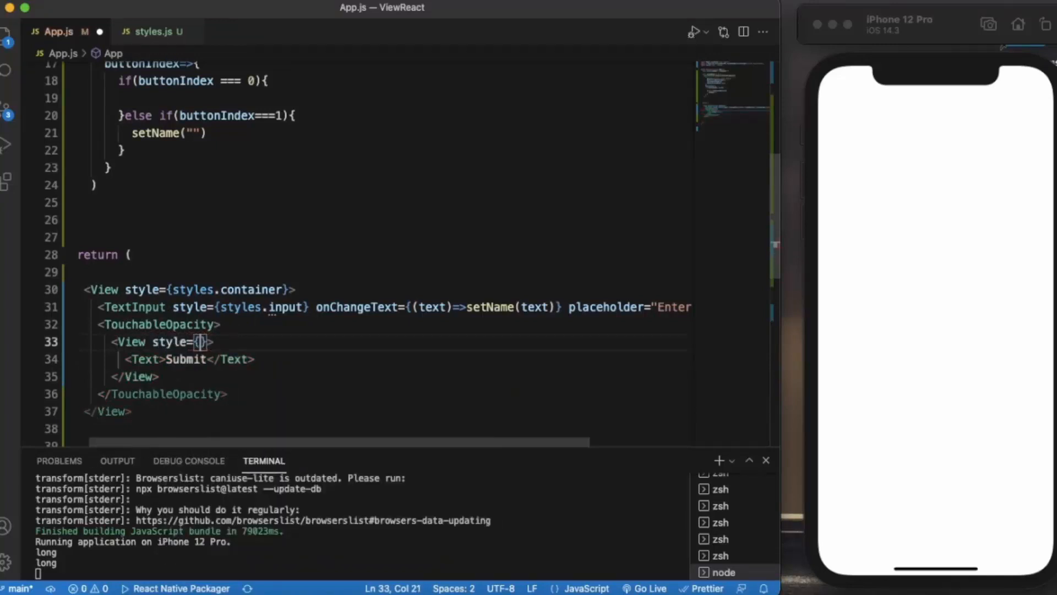
{"action": "type", "text": "styles."}
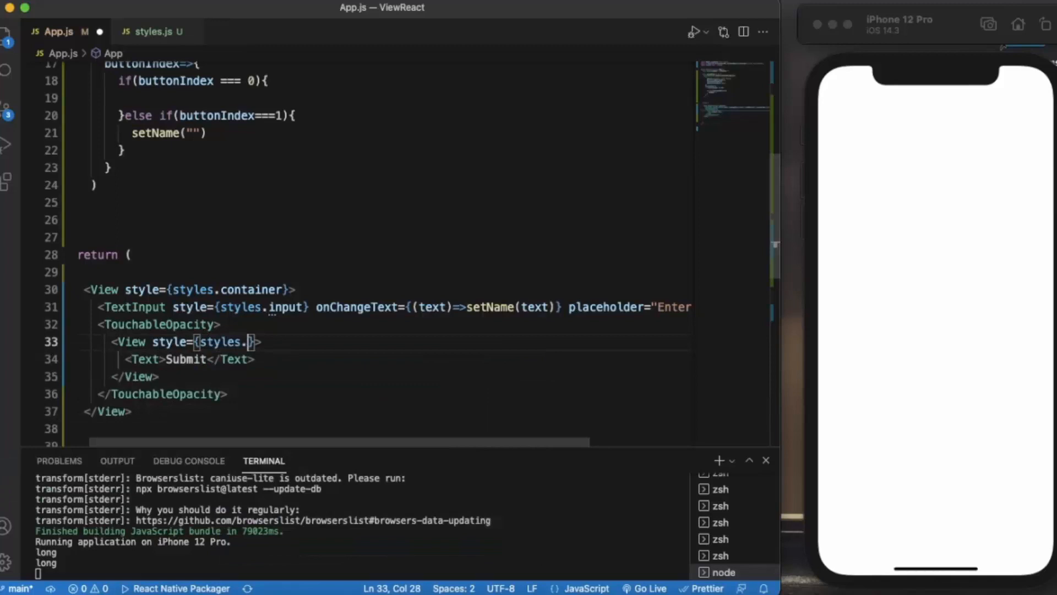
{"action": "type", "text": "button"}
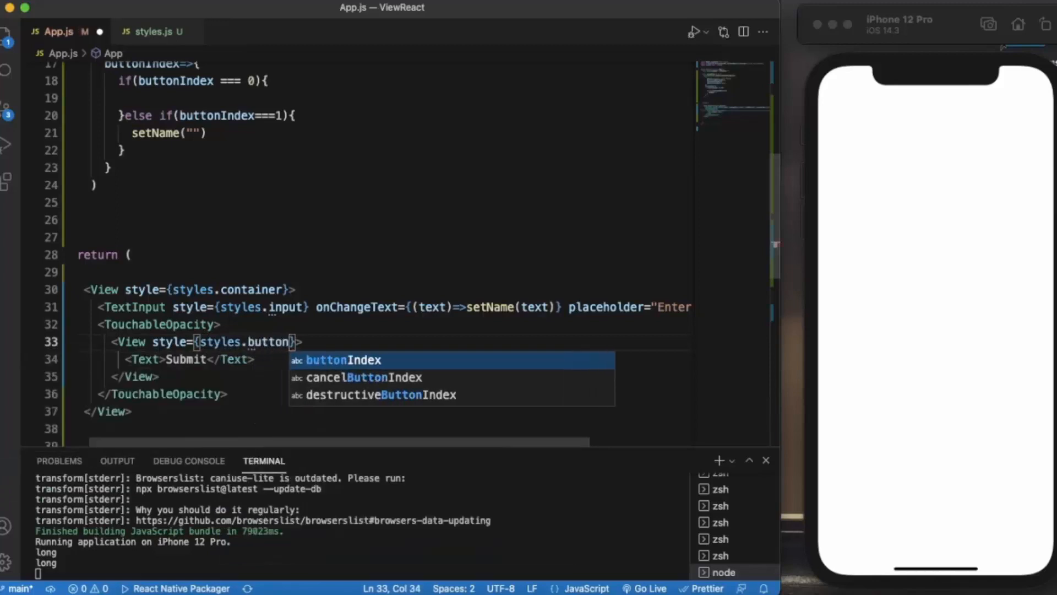
Give the inner View style={styles.button}, save App.js and switch to styles.js
{"action": "left_click", "coordinate": [369, 266]}
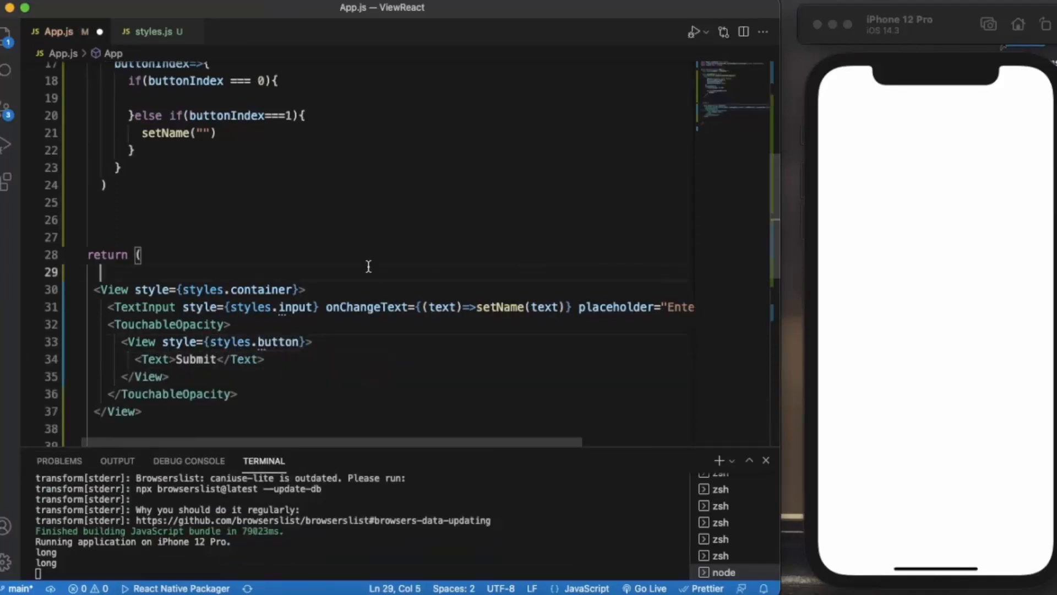
{"action": "left_click", "coordinate": [400, 332]}
{"action": "key", "text": "super+s"}
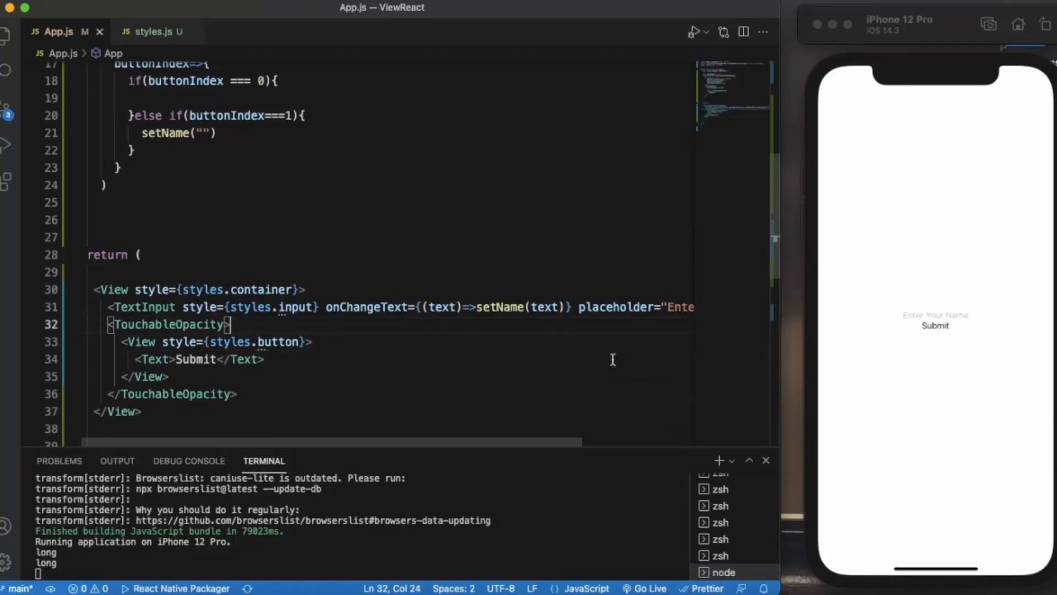
{"action": "left_click", "coordinate": [153, 33]}
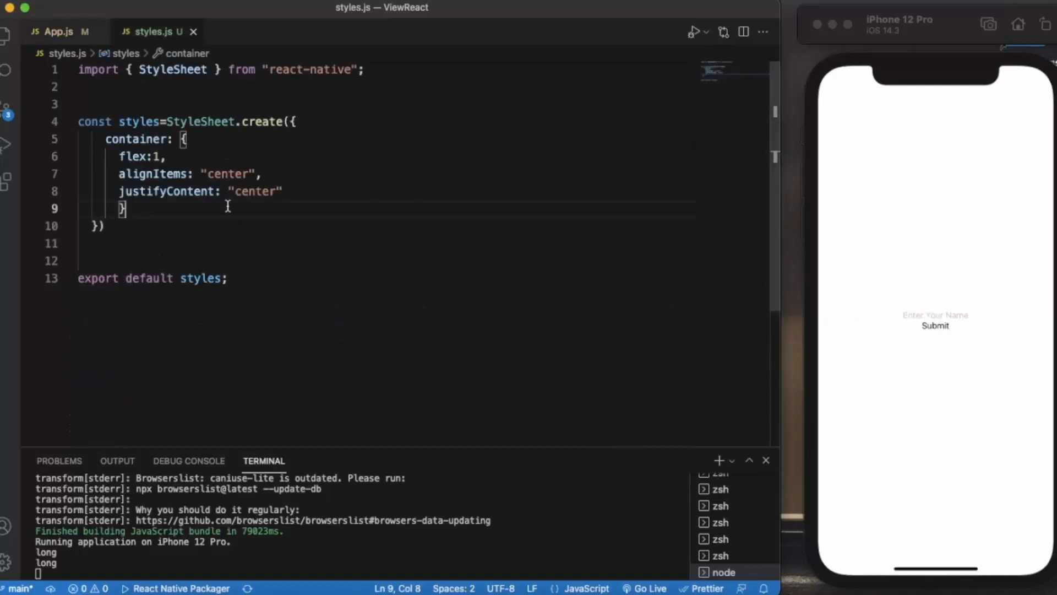
{"action": "type", "text": ","}
Start an input style with backgroundColor "yellow" and margin 20
{"action": "key", "text": "Return"}
{"action": "type", "text": "in"}
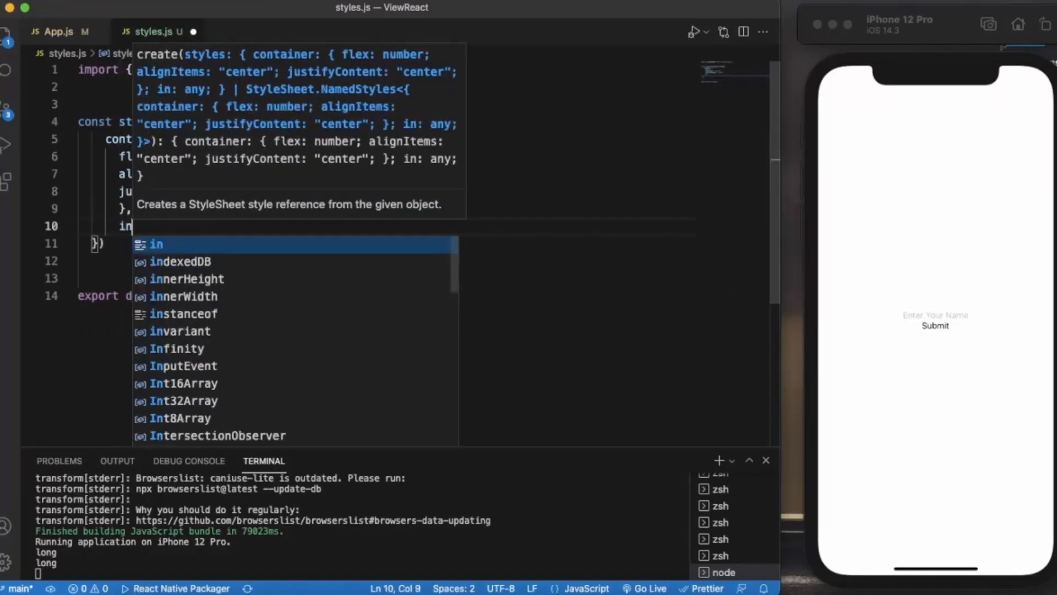
{"action": "type", "text": "put"}
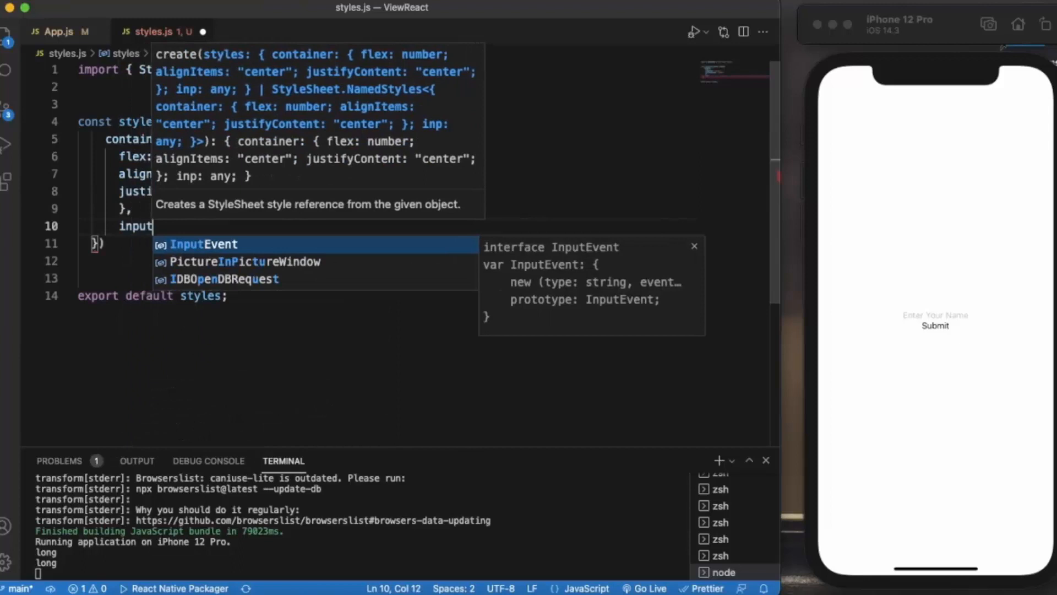
{"action": "type", "text": ": {"}
{"action": "key", "text": "Return"}
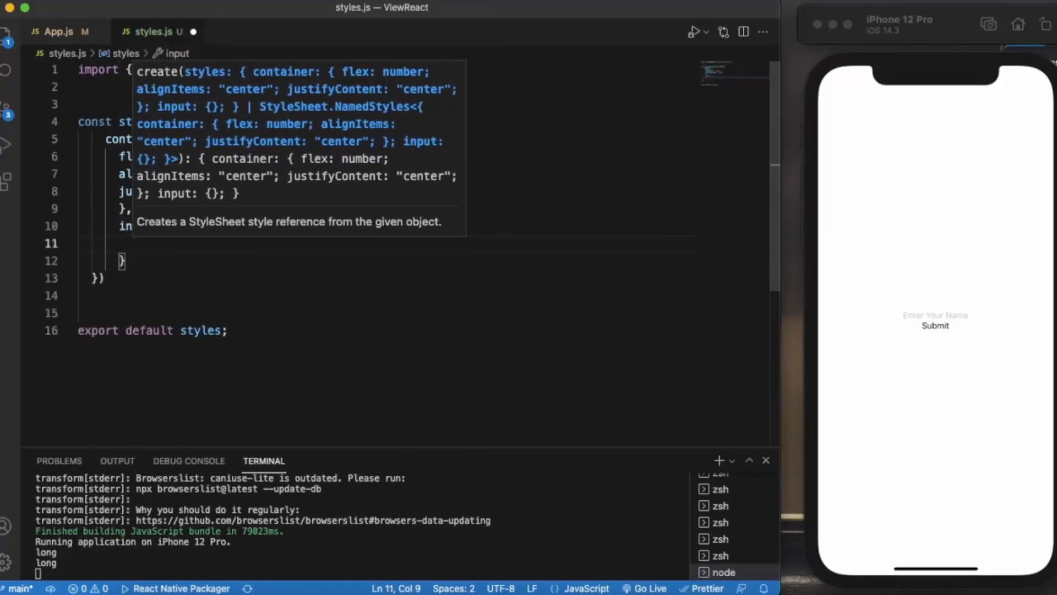
{"action": "type", "text": "back"}
{"action": "key", "text": "Return"}
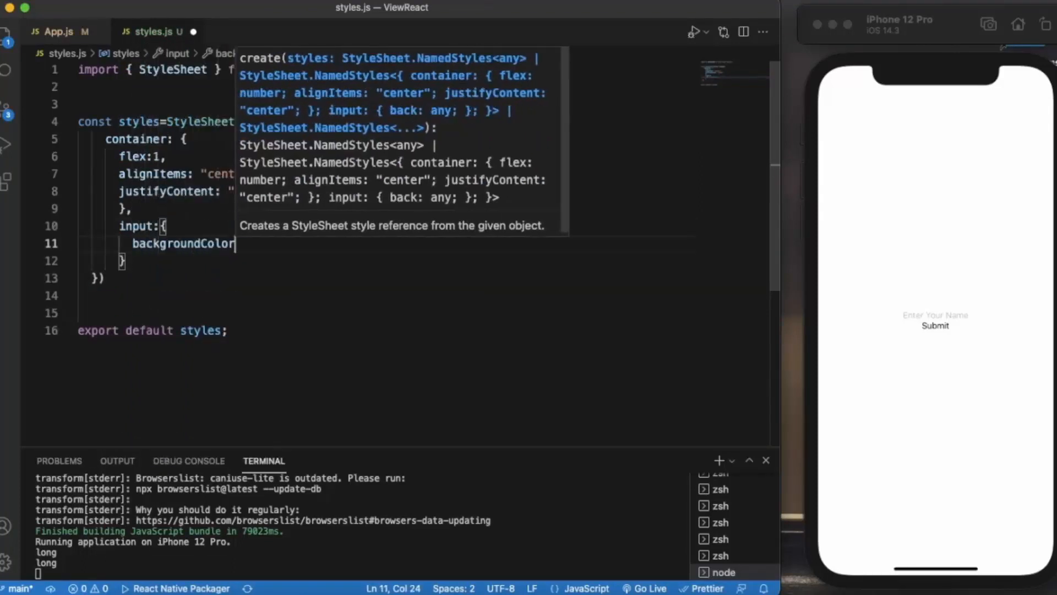
{"action": "type", "text": ":\""}
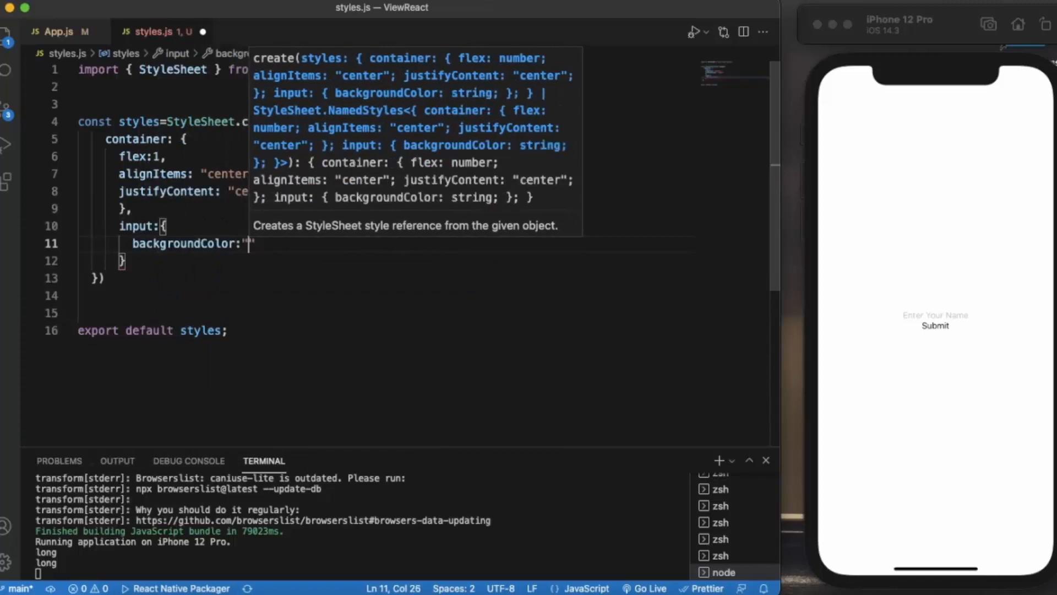
{"action": "type", "text": "yellow"}
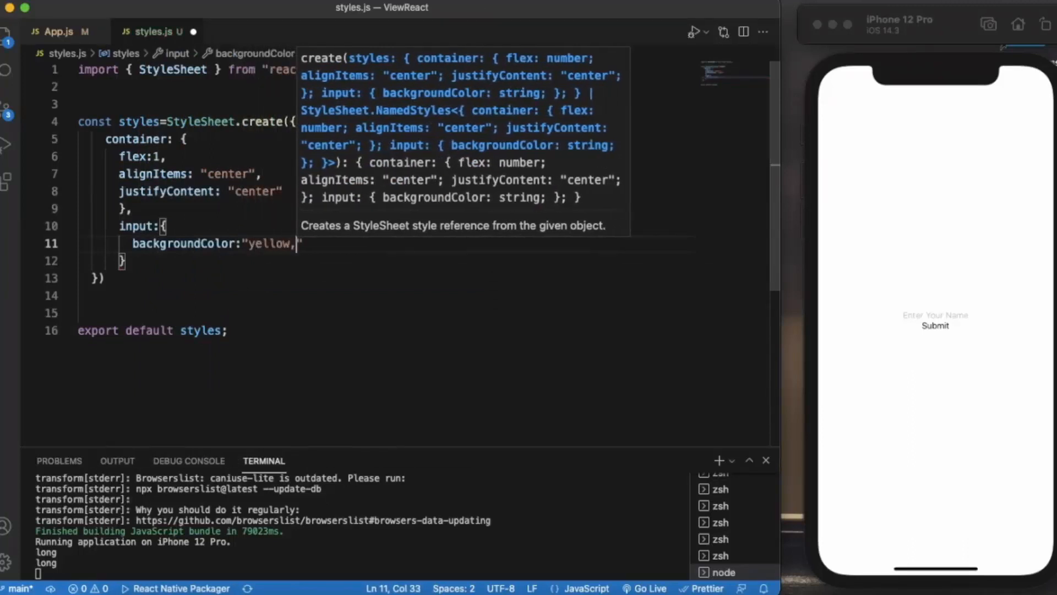
{"action": "type", "text": "\"."}
{"action": "key", "text": "BackSpace"}
{"action": "type", "text": ","}
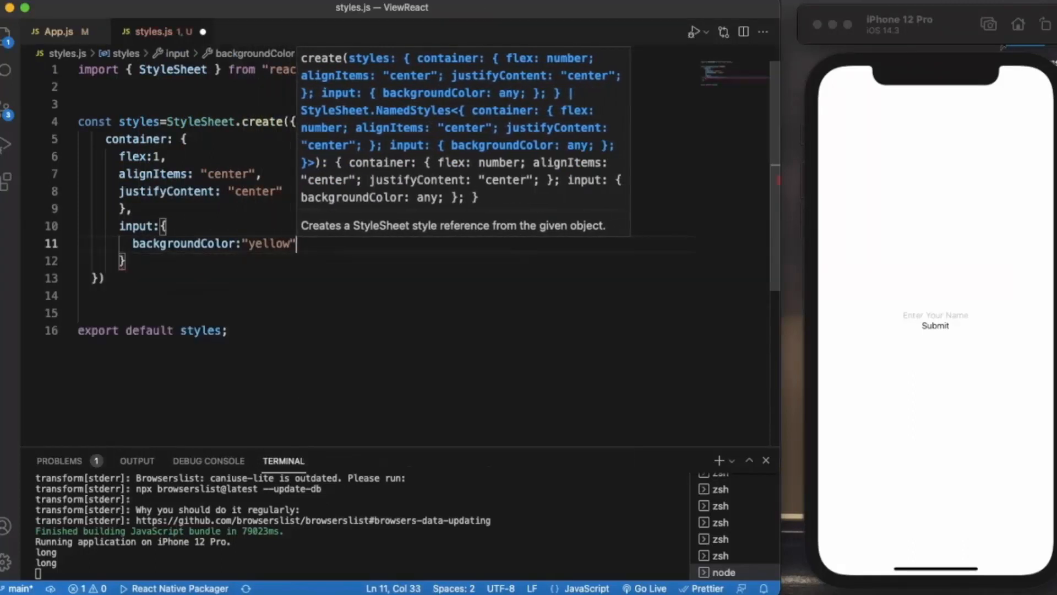
{"action": "key", "text": "Return"}
{"action": "type", "text": "ma"}
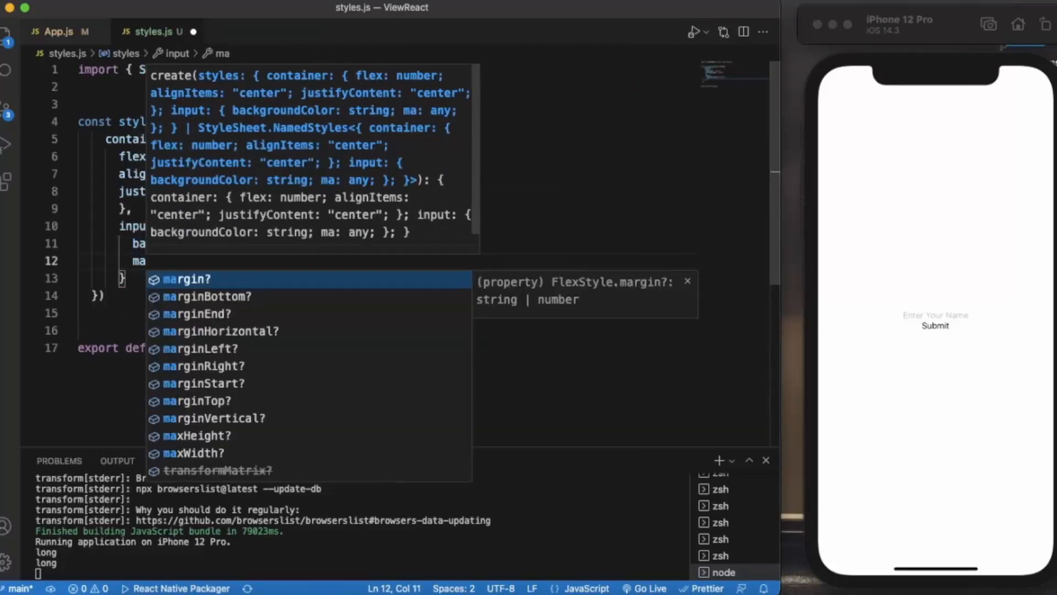
{"action": "key", "text": "Return"}
{"action": "type", "text": ":20"}
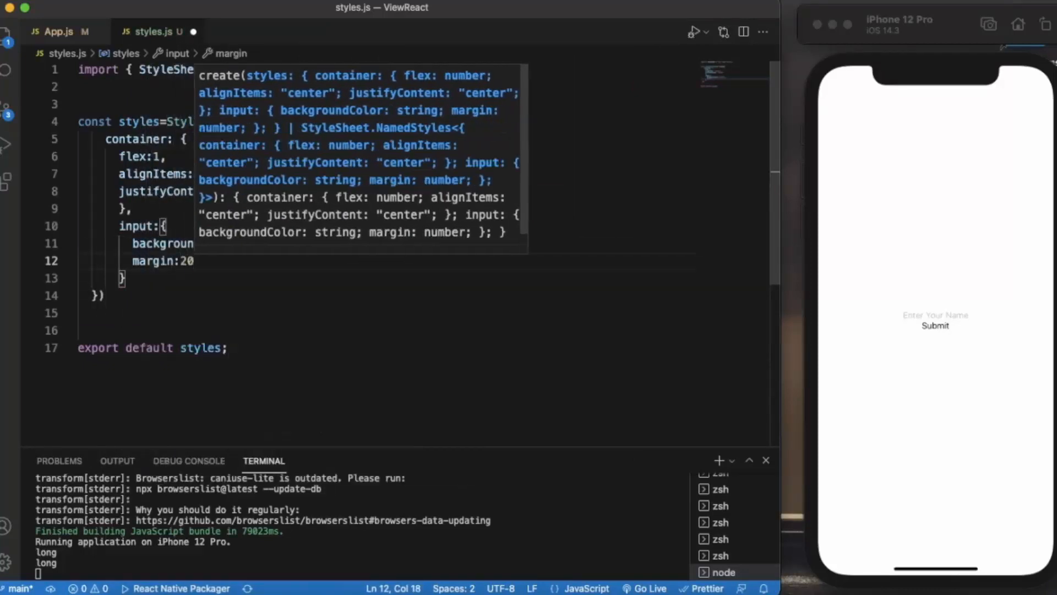
{"action": "type", "text": ","}
Add padding 20 and width "90%" to the input style and save styles.js
{"action": "key", "text": "Return"}
{"action": "type", "text": "pa"}
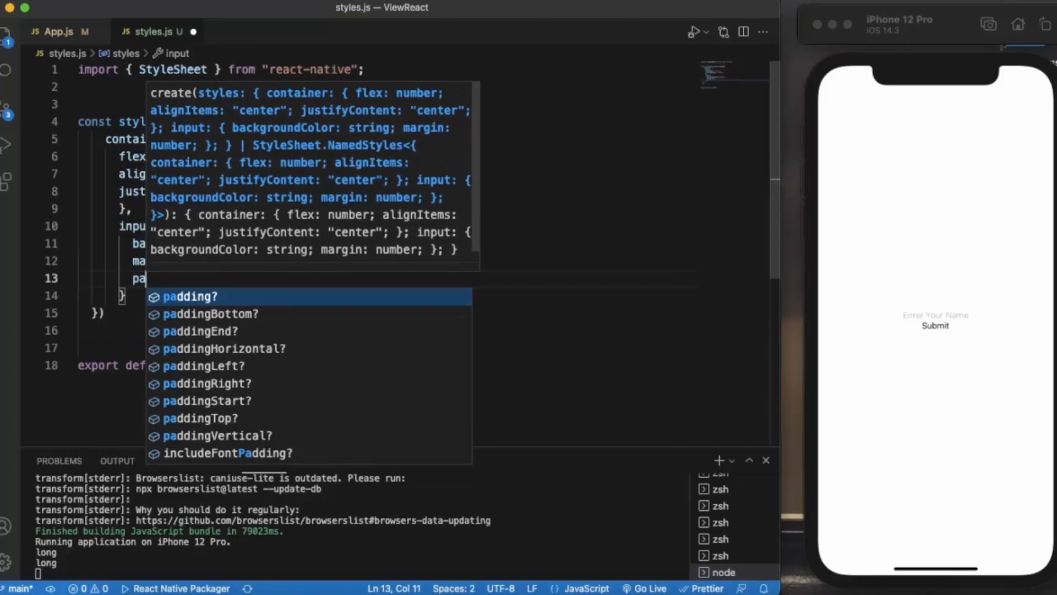
{"action": "key", "text": "Return"}
{"action": "type", "text": ":20"}
{"action": "key", "text": "ctrl+s"}
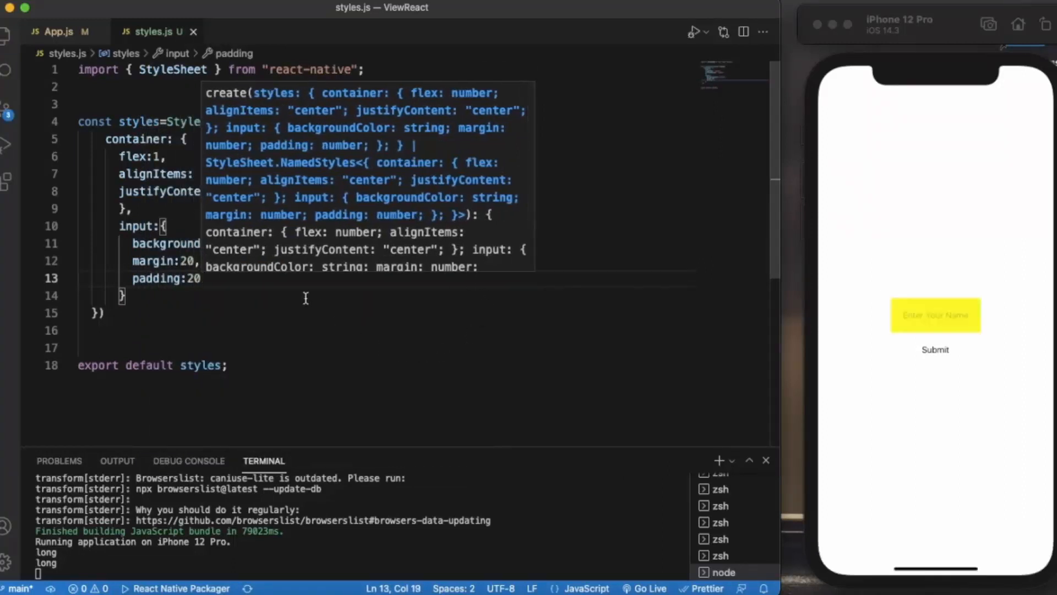
{"action": "type", "text": ","}
{"action": "key", "text": "Return"}
{"action": "type", "text": "wi"}
{"action": "key", "text": "Return"}
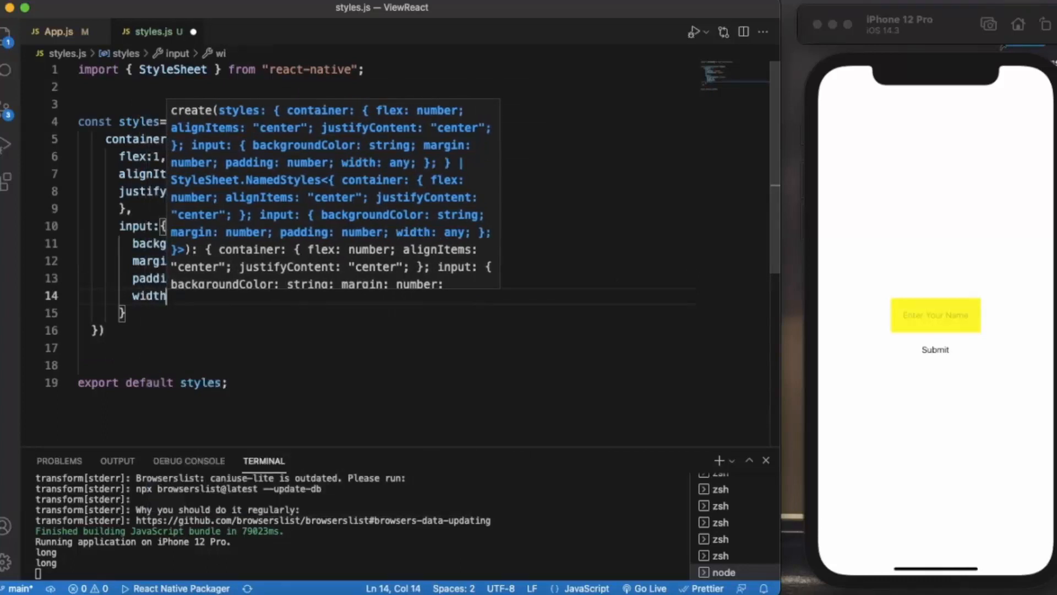
{"action": "type", "text": ":\""}
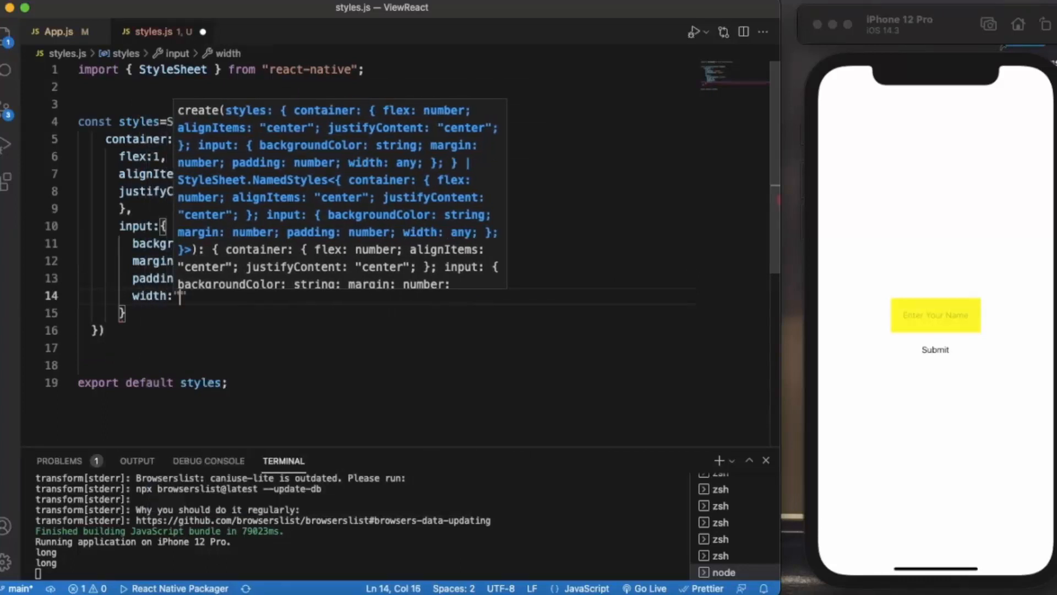
{"action": "type", "text": "90"}
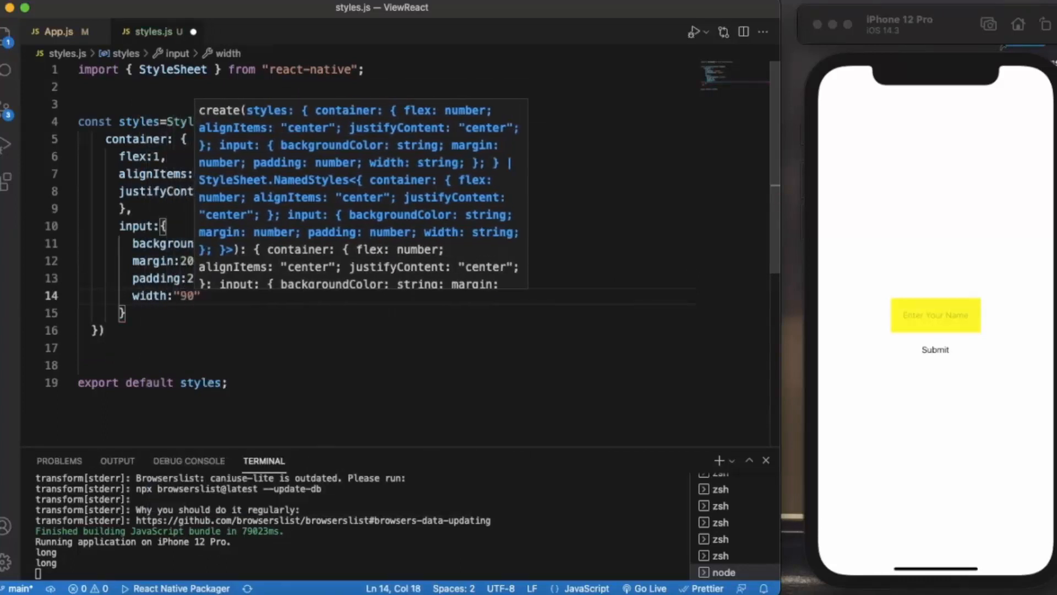
{"action": "type", "text": "%"}
{"action": "key", "text": "cmd+s"}
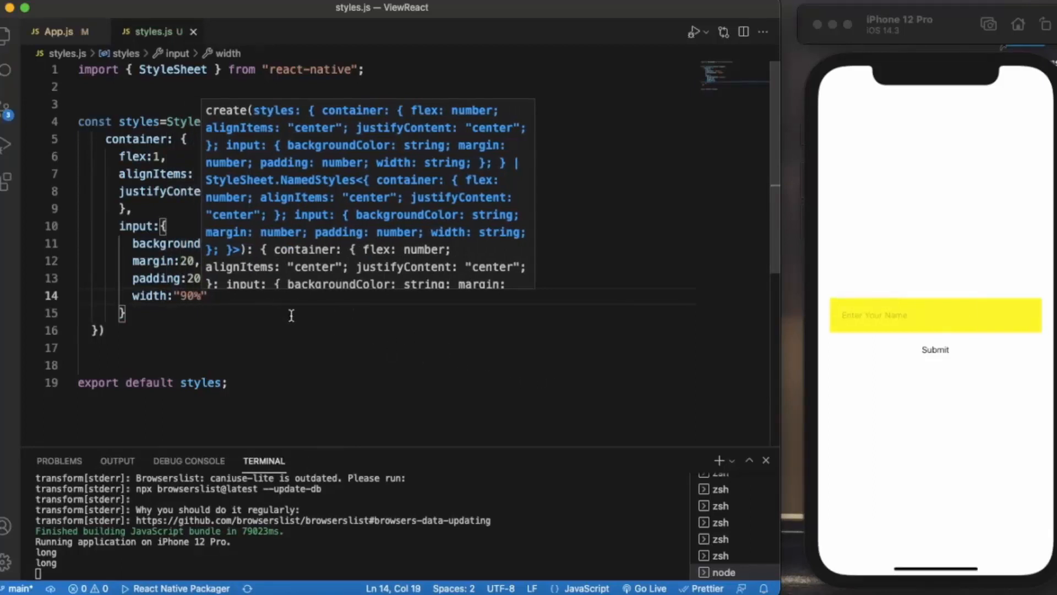
{"action": "left_click", "coordinate": [192, 314]}
{"action": "type", "text": ","}
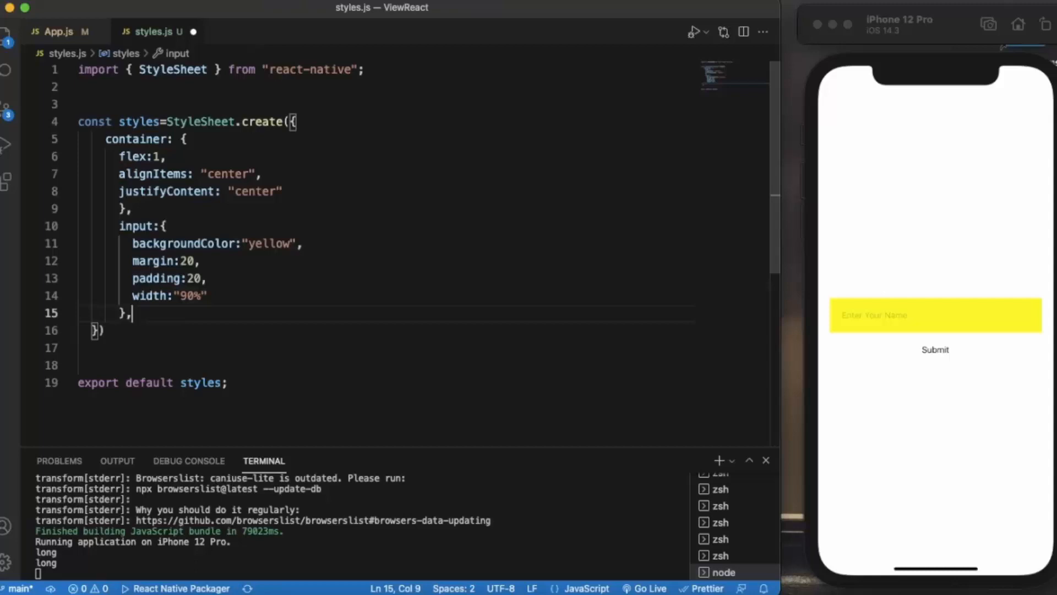
Open a button style block, correcting the misspelled butten key to button
{"action": "key", "text": "Return"}
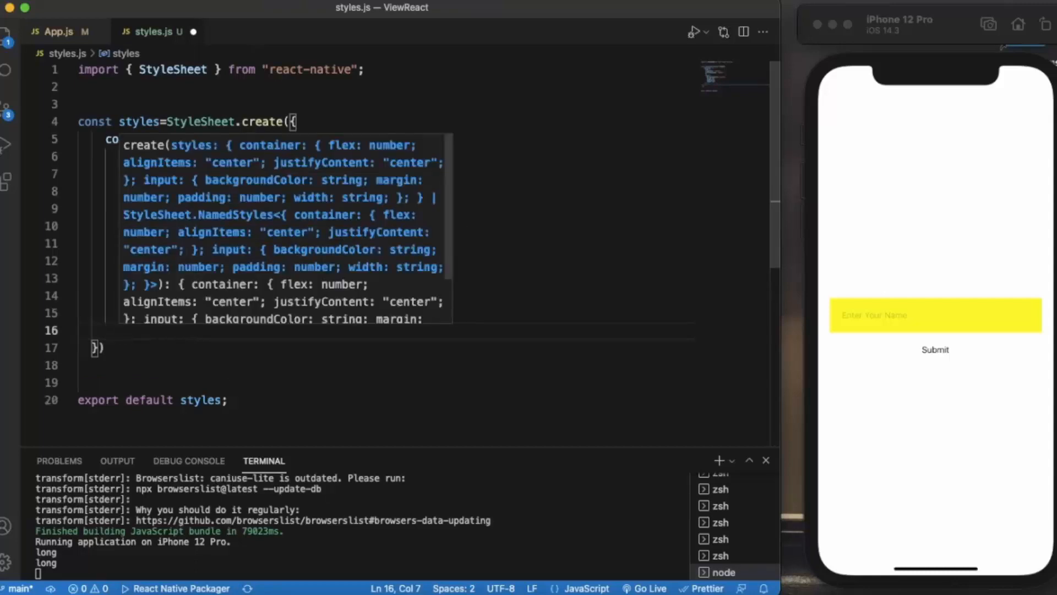
{"action": "type", "text": "bu"}
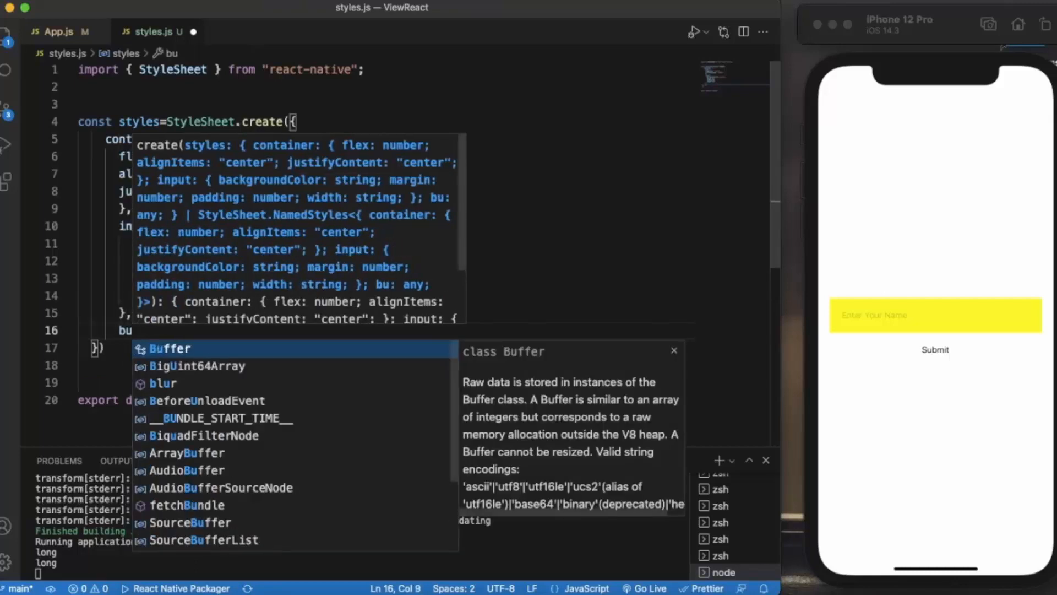
{"action": "type", "text": "tten"}
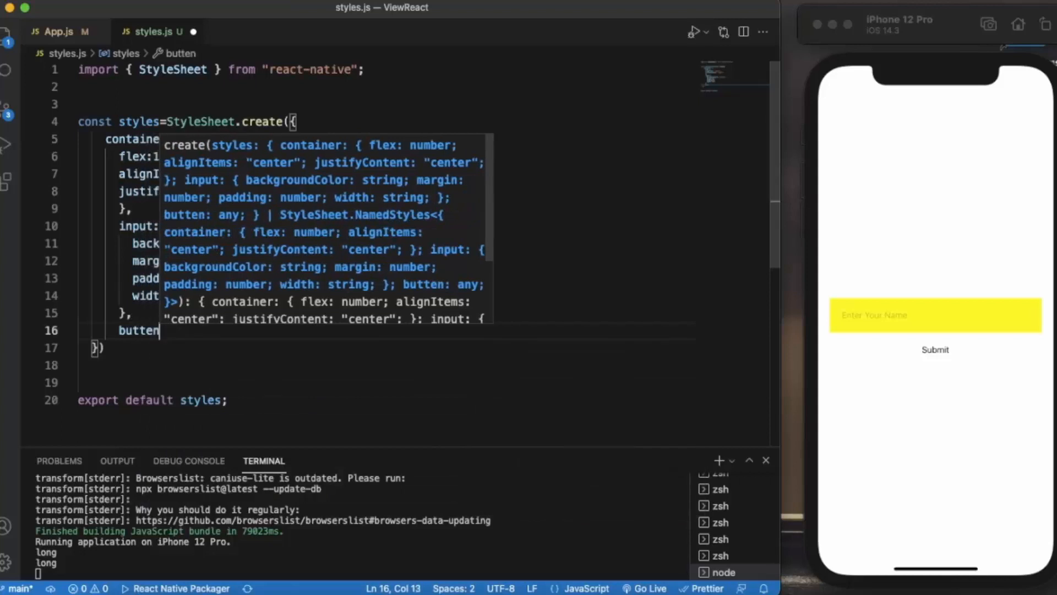
{"action": "type", "text": ":"}
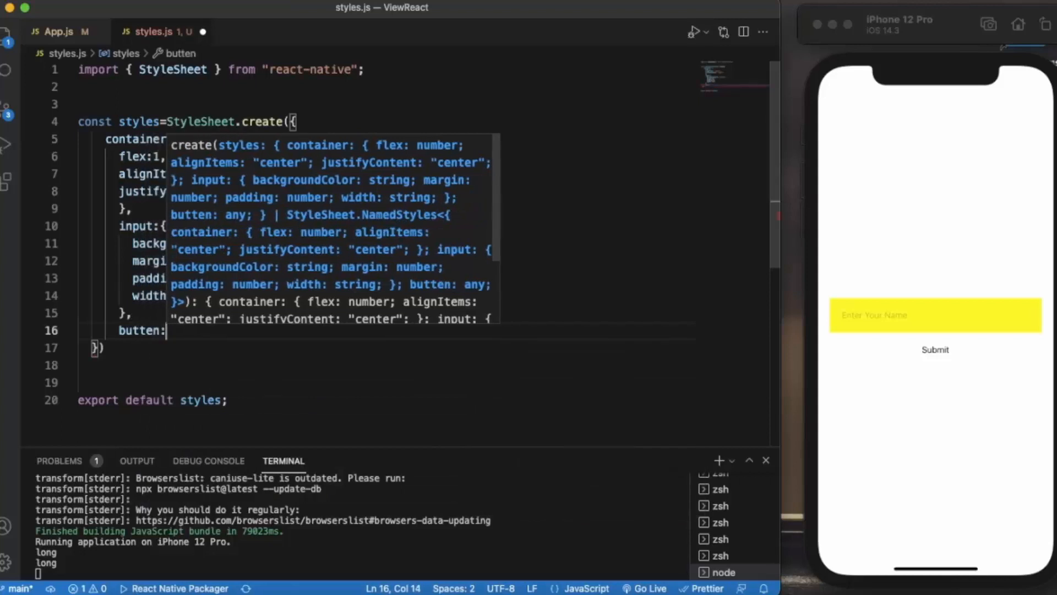
{"action": "type", "text": "{"}
{"action": "key", "text": "Return"}
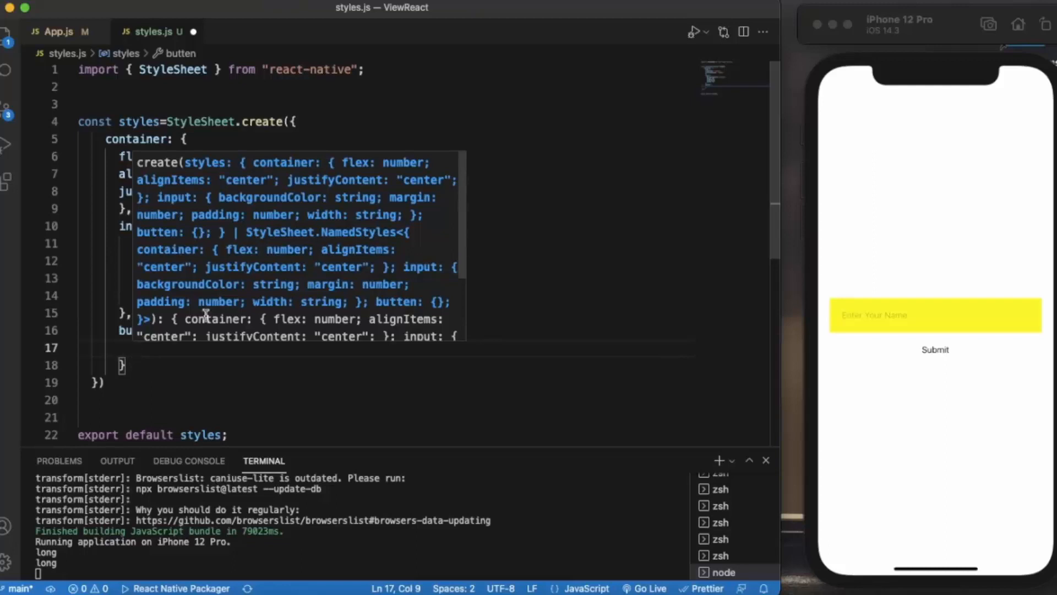
{"action": "key", "text": "Escape"}
{"action": "left_click", "coordinate": [153, 331]}
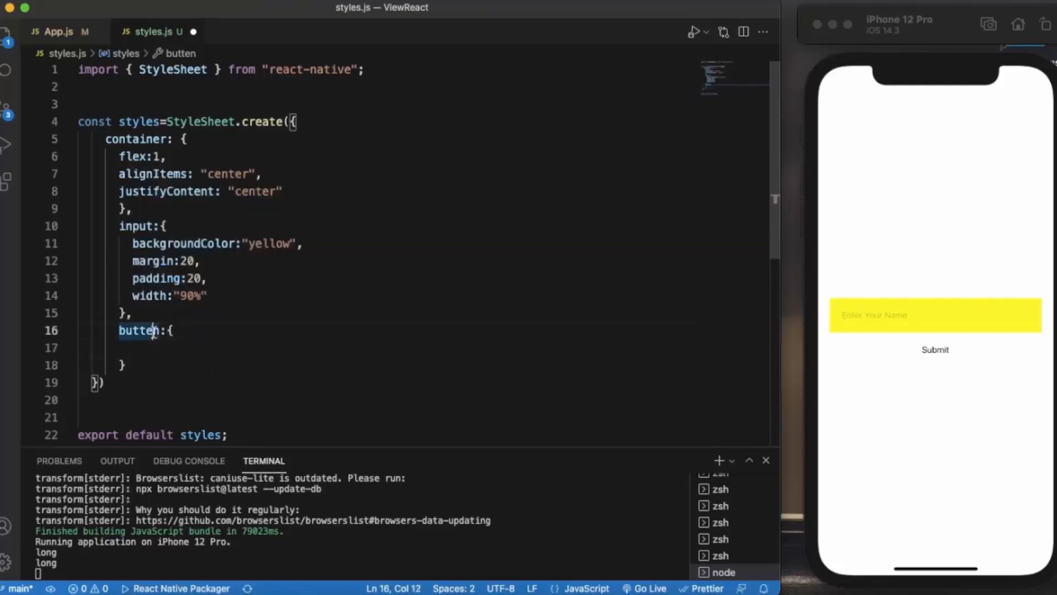
{"action": "key", "text": "BackSpace"}
{"action": "type", "text": "o"}
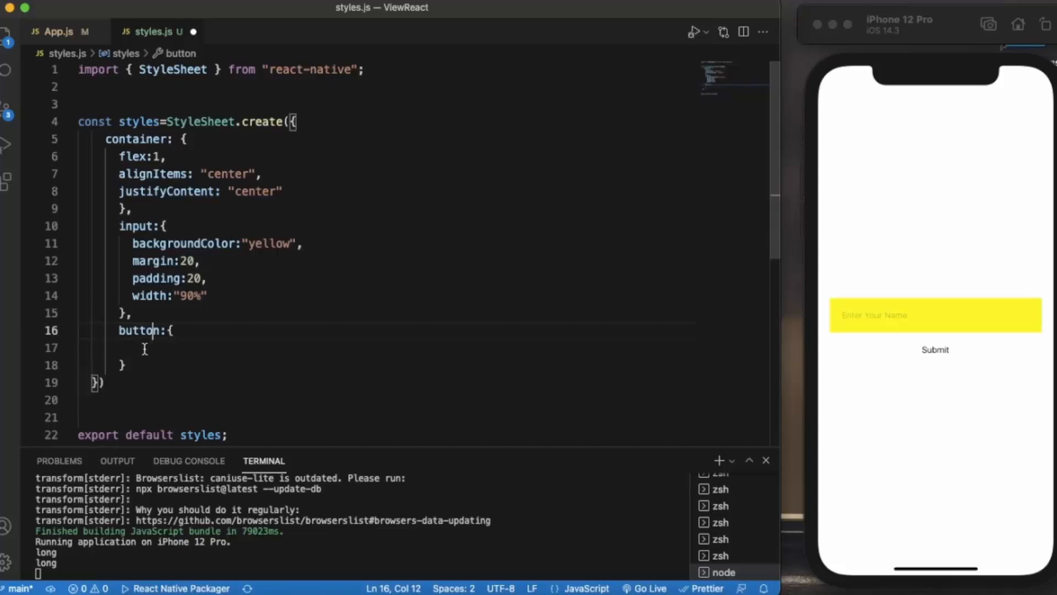
{"action": "left_click", "coordinate": [144, 347]}
{"action": "key", "text": "Tab"}
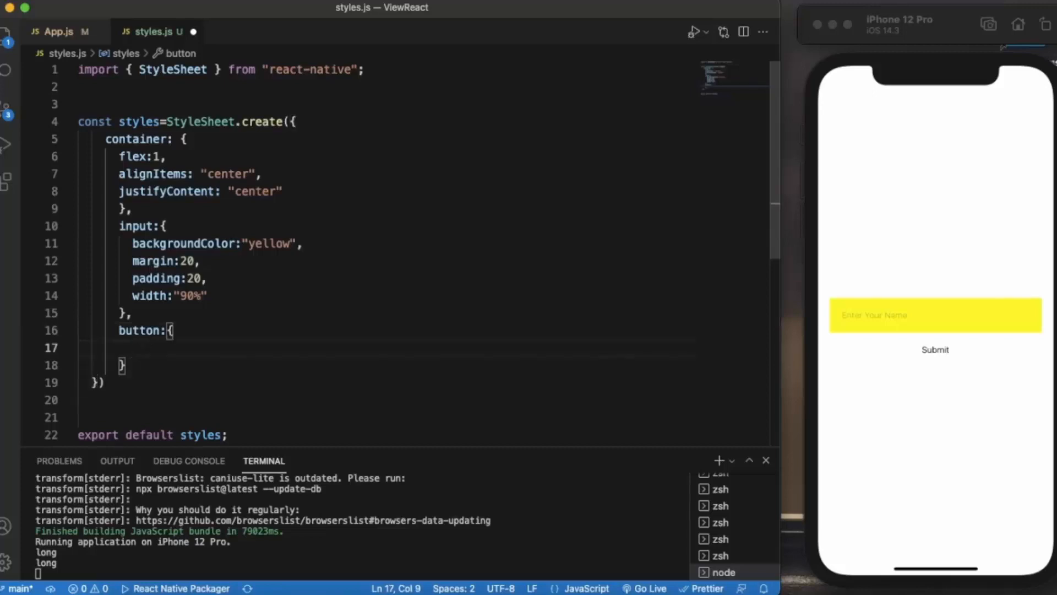
{"action": "type", "text": "back"}
Give button backgroundColor "pink" and padding 15, save, and return to App.js
{"action": "key", "text": "Return"}
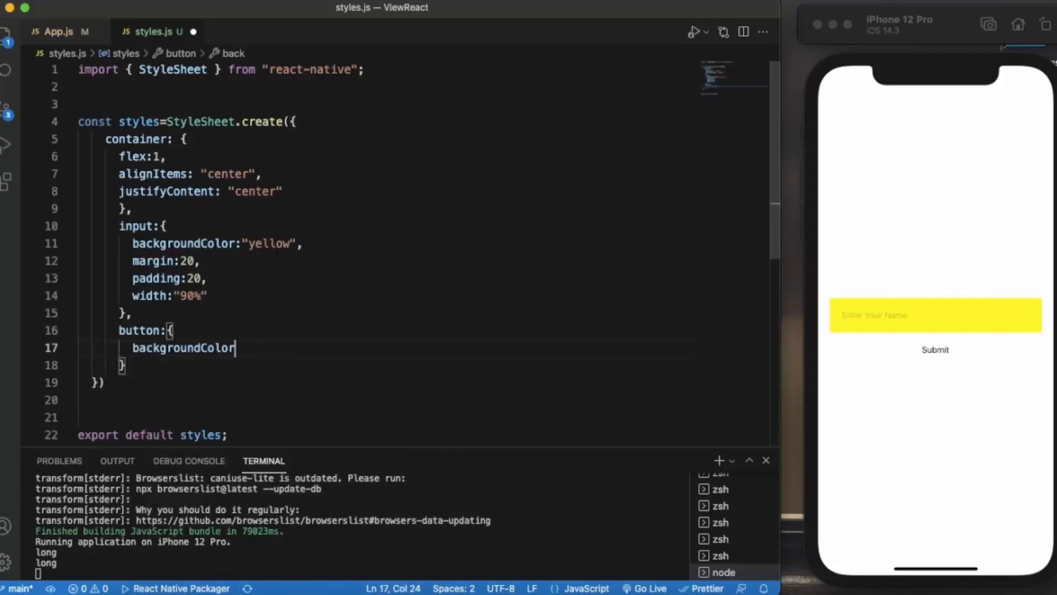
{"action": "type", "text": ":\""}
{"action": "type", "text": "pink"}
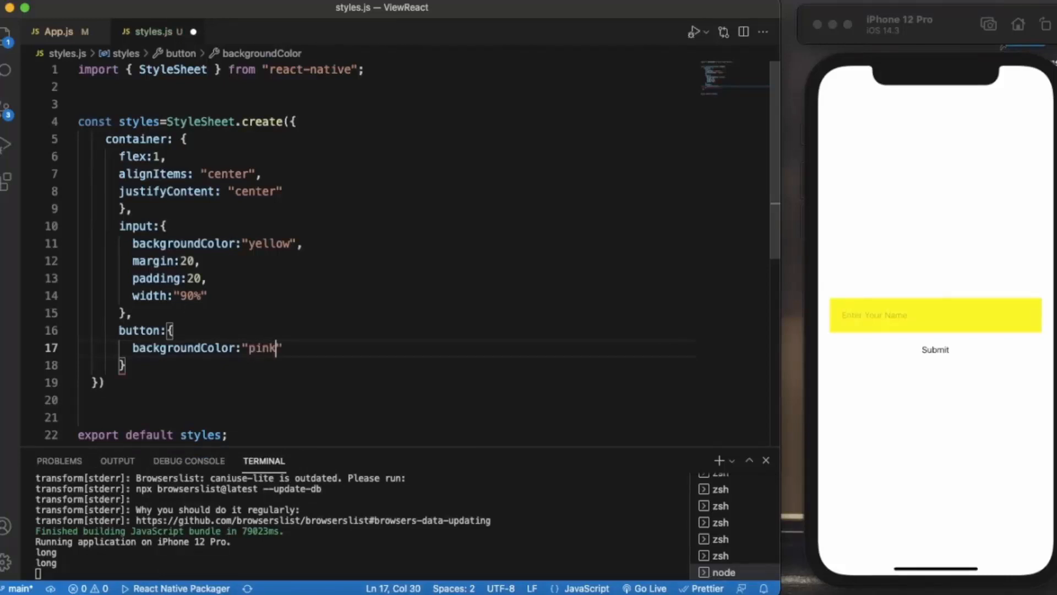
{"action": "key", "text": "Right"}
{"action": "type", "text": ","}
{"action": "key", "text": "Return"}
{"action": "type", "text": "pa"}
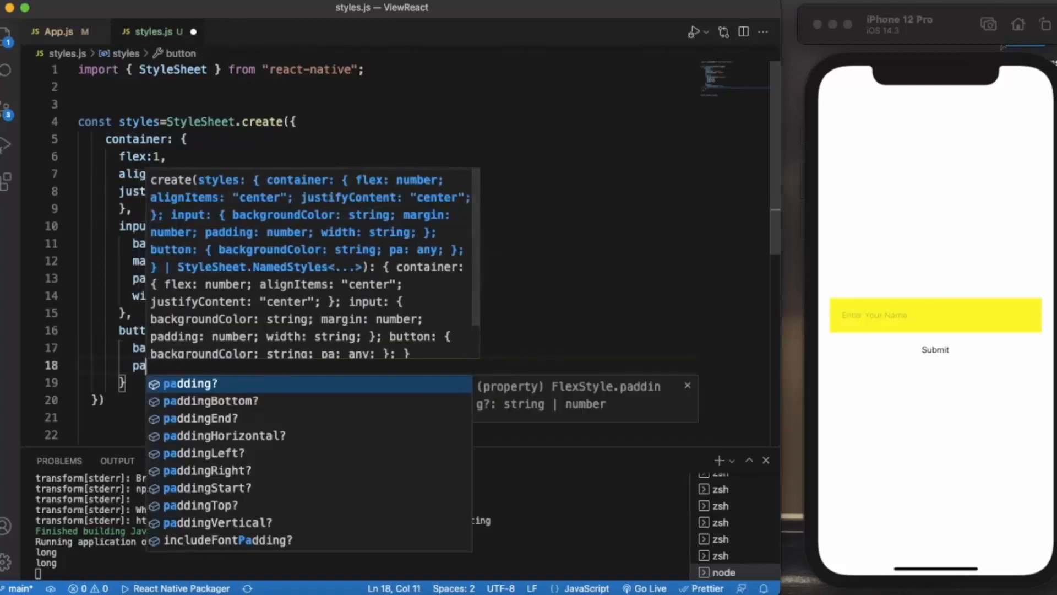
{"action": "type", "text": "dding:15"}
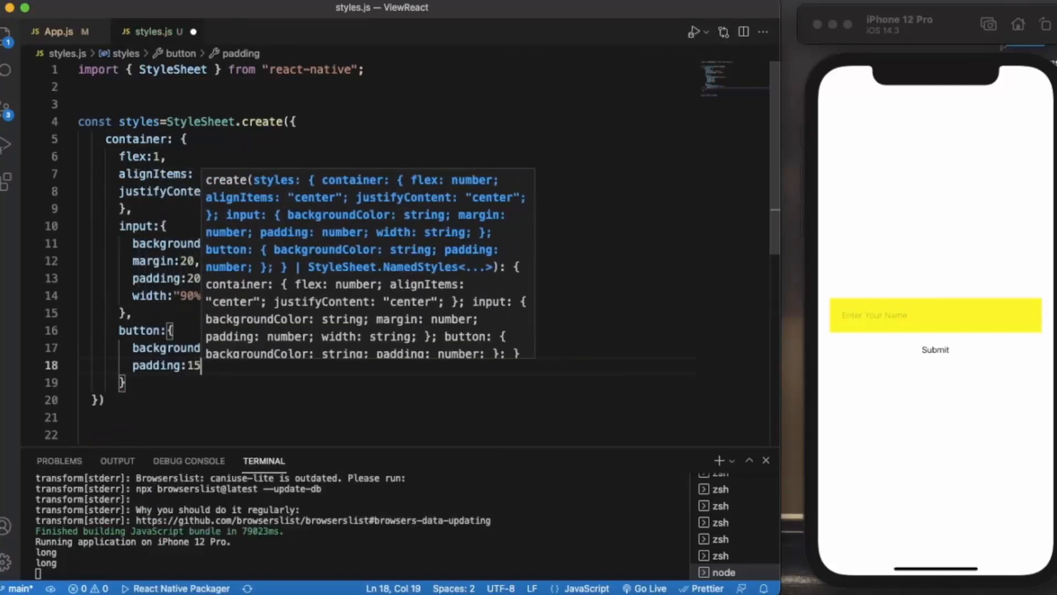
{"action": "key", "text": "cmd+s"}
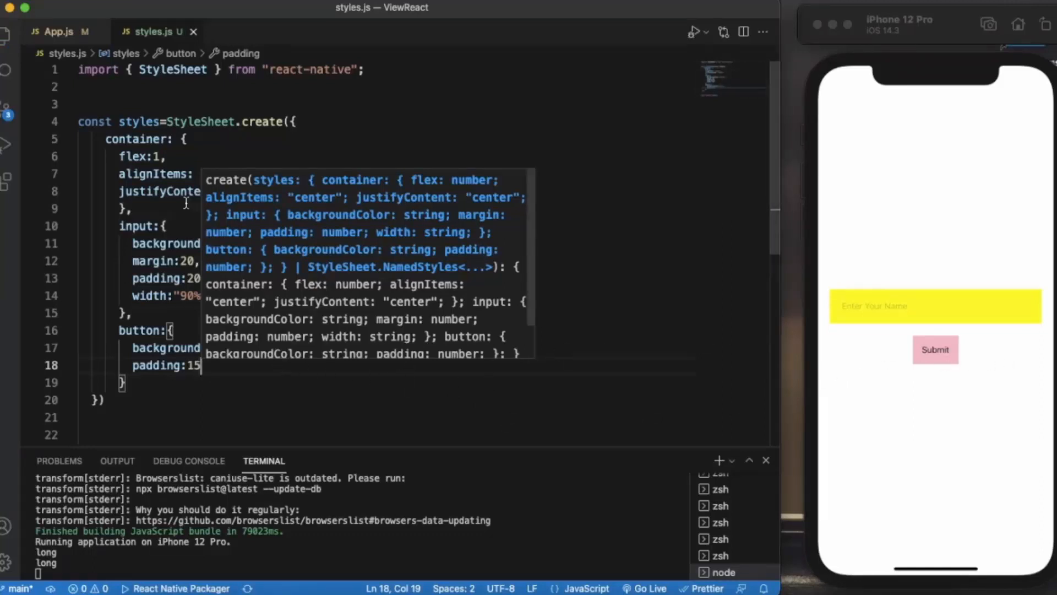
{"action": "left_click", "coordinate": [60, 31]}
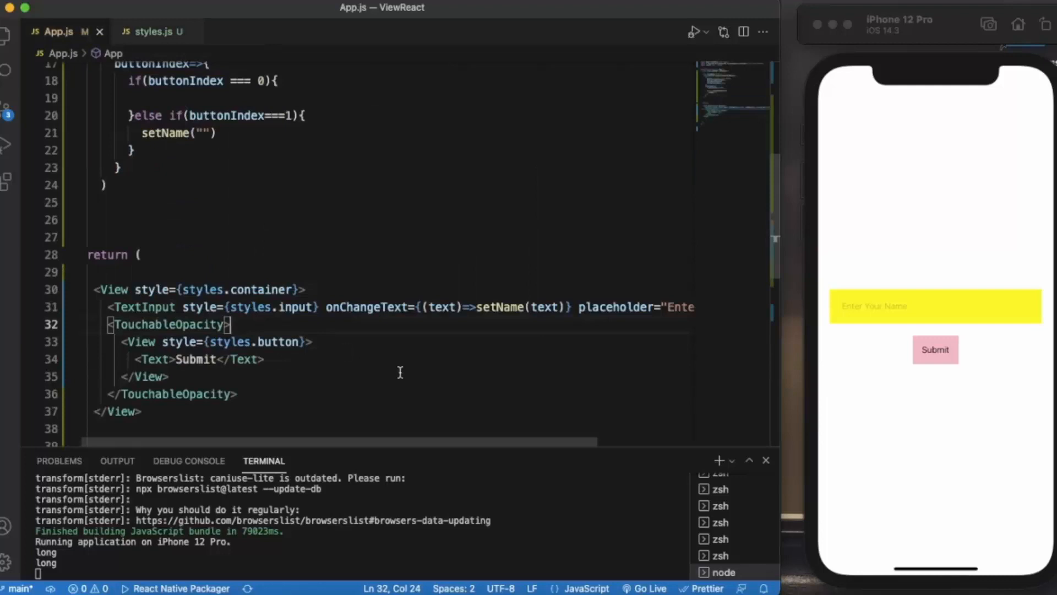
After trying Submit in the app, add an onPress attribute on TouchableOpacity calling Alert.alert
{"action": "left_click", "coordinate": [947, 350]}
{"action": "left_click", "coordinate": [947, 348]}
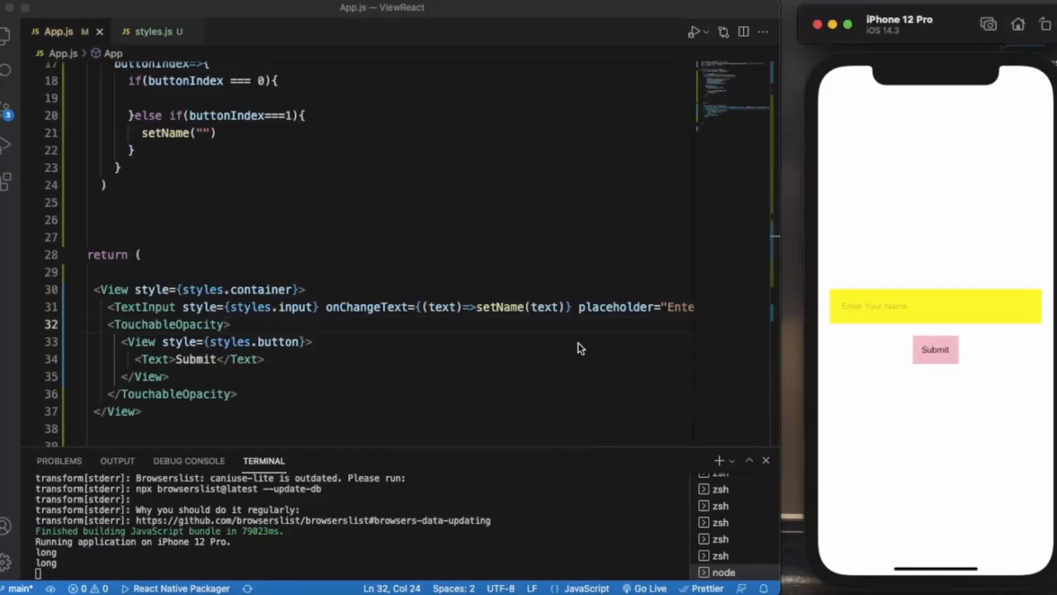
{"action": "left_click", "coordinate": [225, 325]}
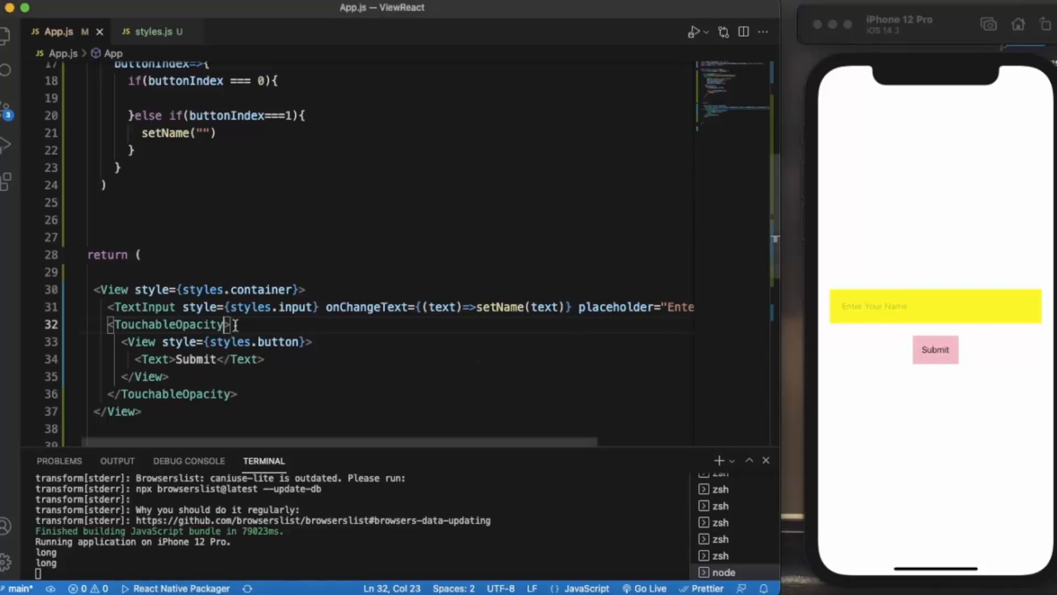
{"action": "key", "text": "Return"}
{"action": "key", "text": "Return"}
{"action": "key", "text": "Up"}
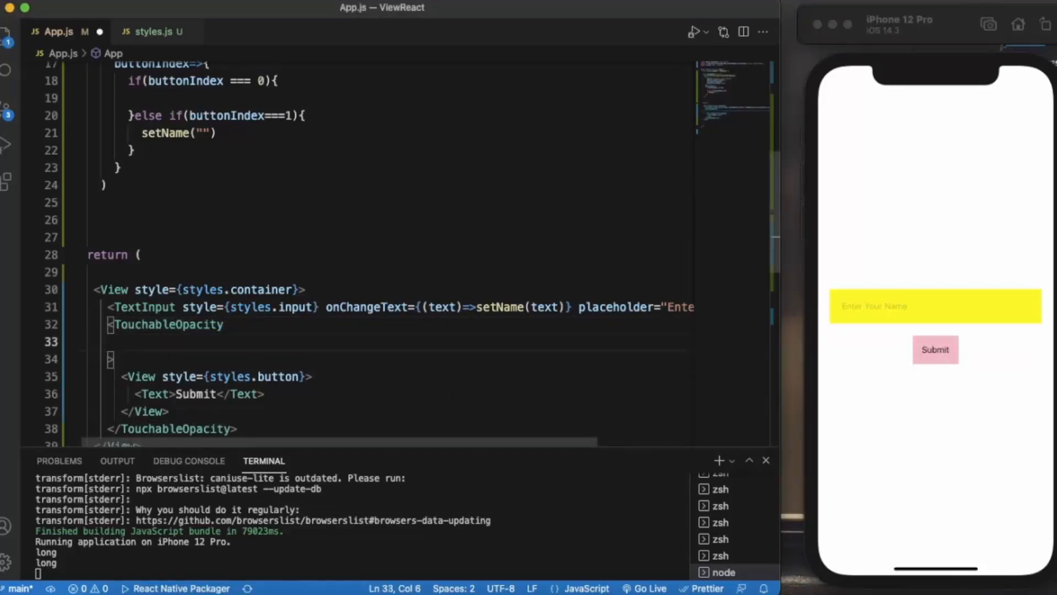
{"action": "type", "text": "on"}
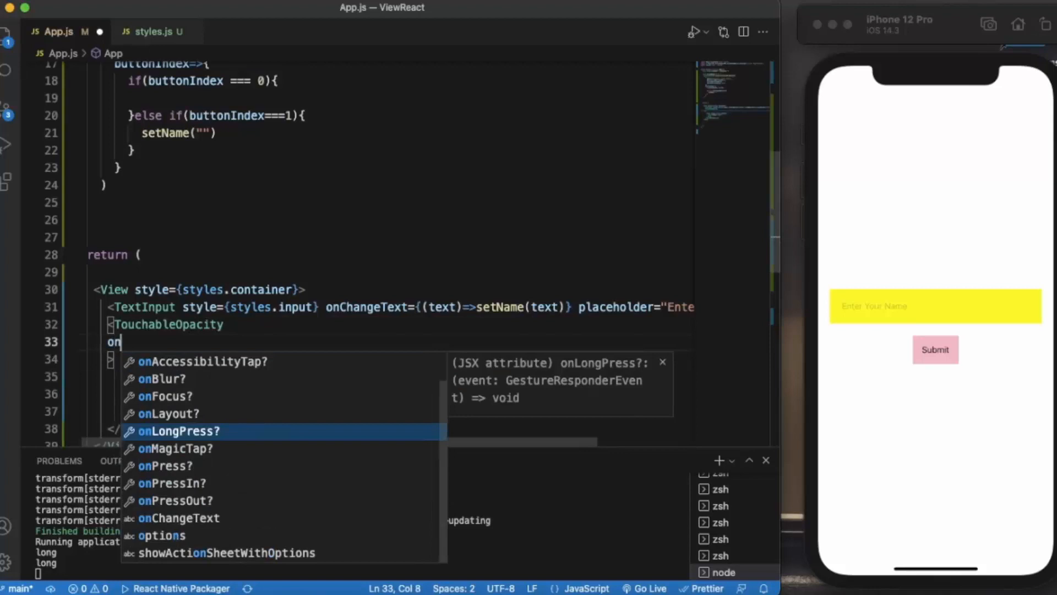
{"action": "type", "text": "P"}
{"action": "key", "text": "Return"}
{"action": "type", "text": "="}
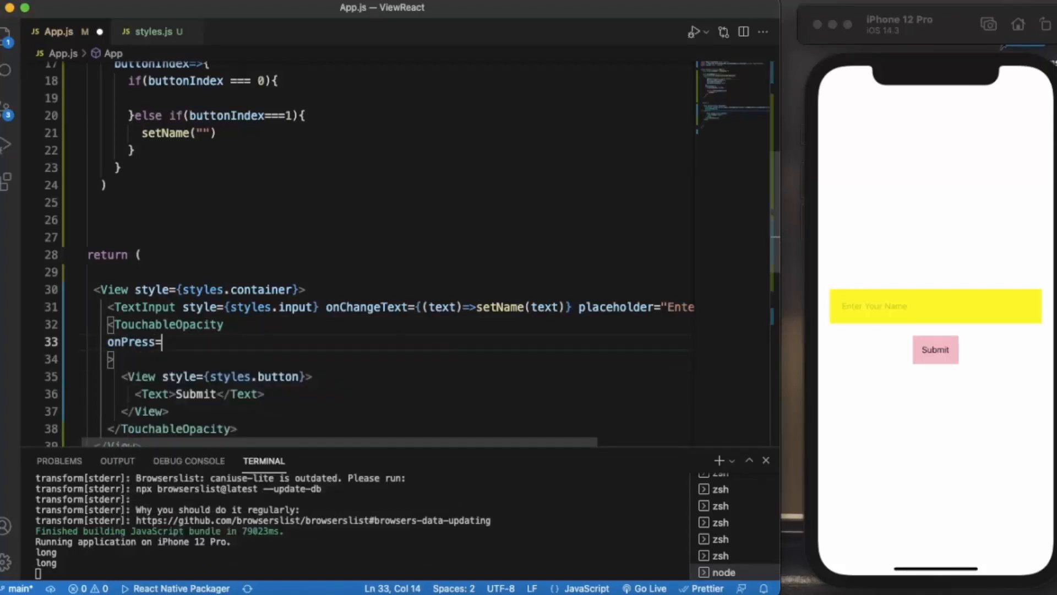
{"action": "type", "text": "{"}
{"action": "type", "text": "Al"}
{"action": "key", "text": "Return"}
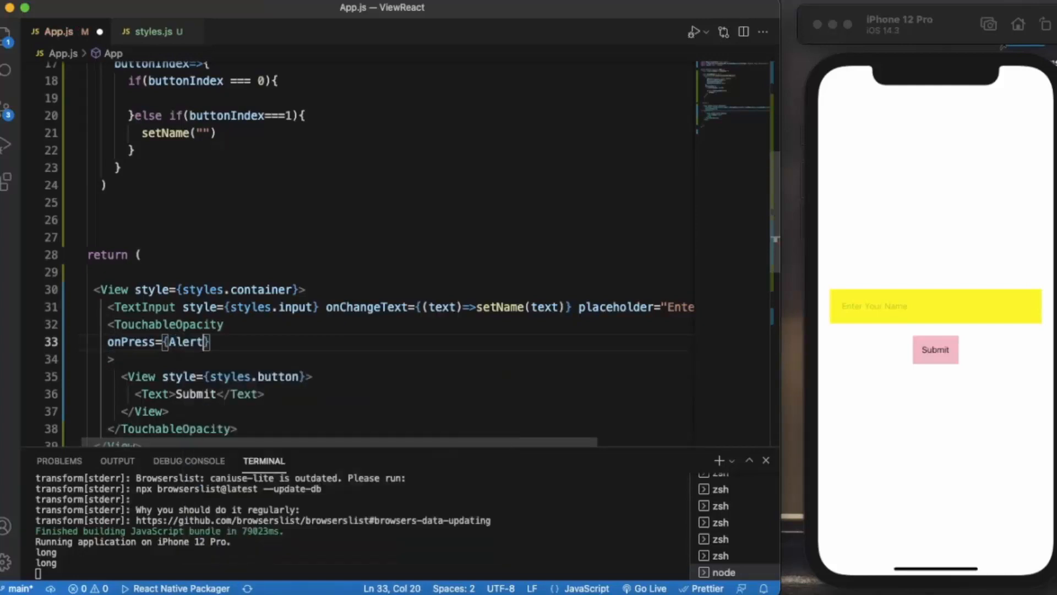
{"action": "type", "text": ".a"}
{"action": "key", "text": "Return"}
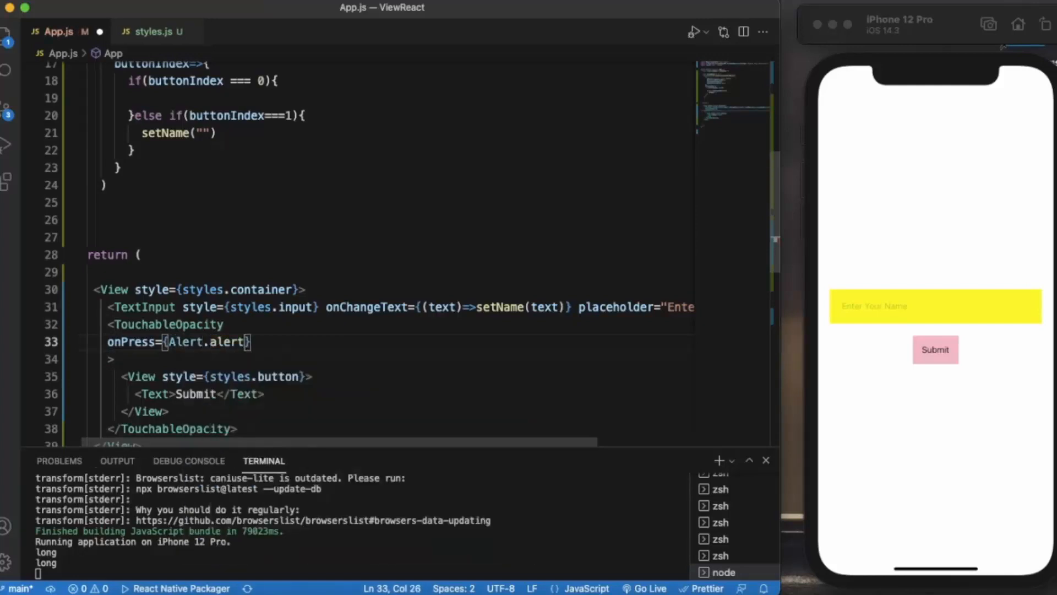
{"action": "type", "text": "(\""}
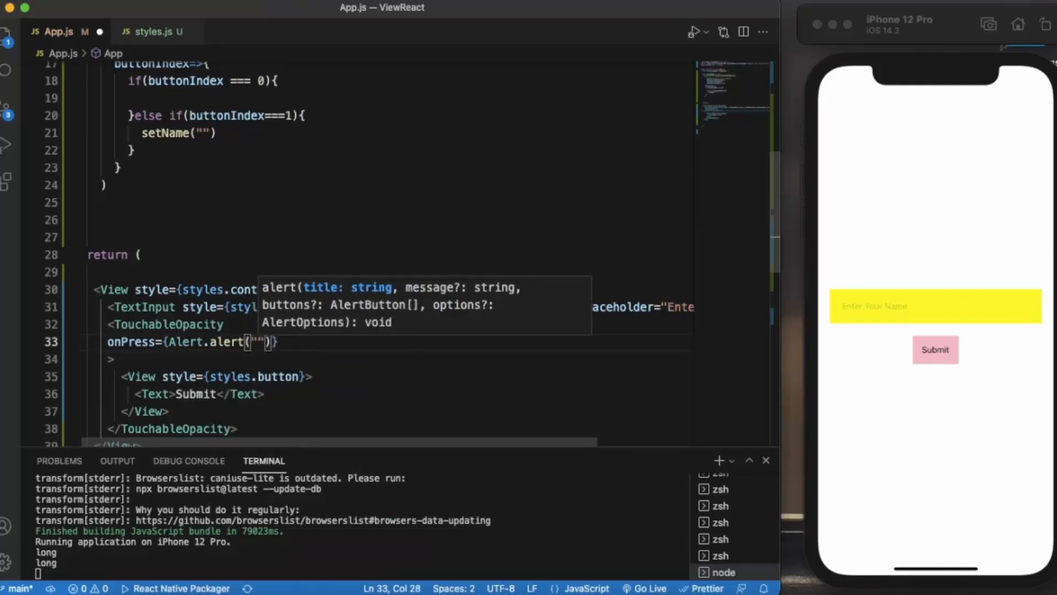
{"action": "type", "text": "Welcome"}
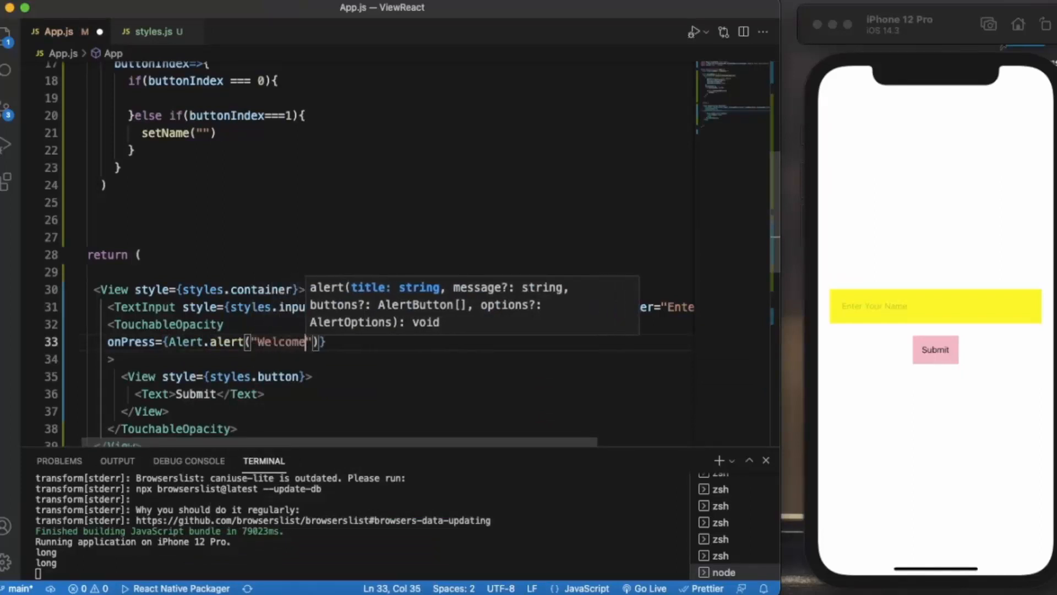
Make the alert read "Welcome" / "Hello " + name + ", Welcome to our app", fixing the misspelling
{"action": "key", "text": "Right"}
{"action": "type", "text": ","}
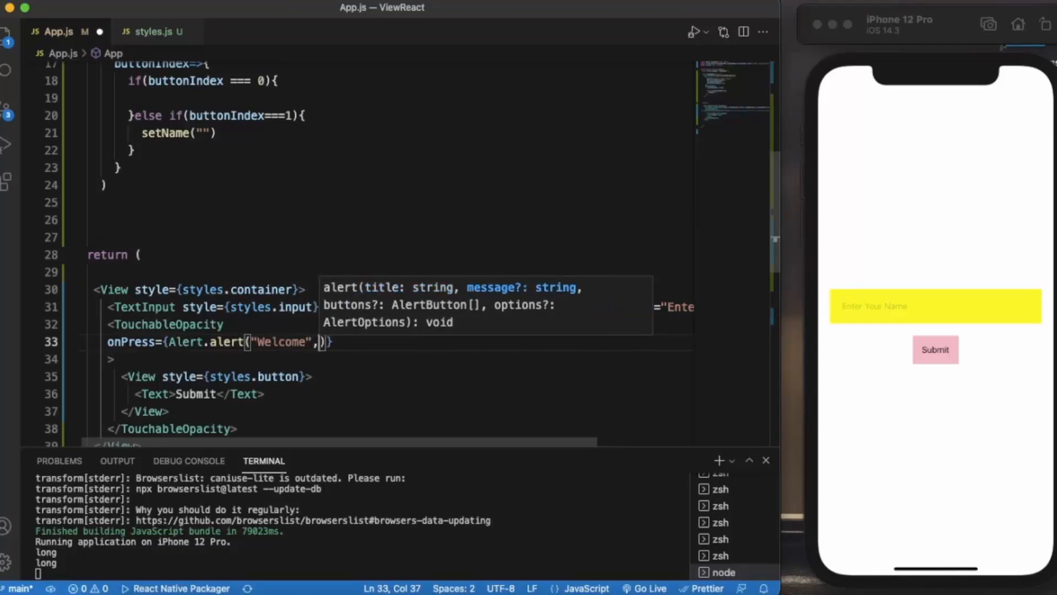
{"action": "type", "text": "\"H"}
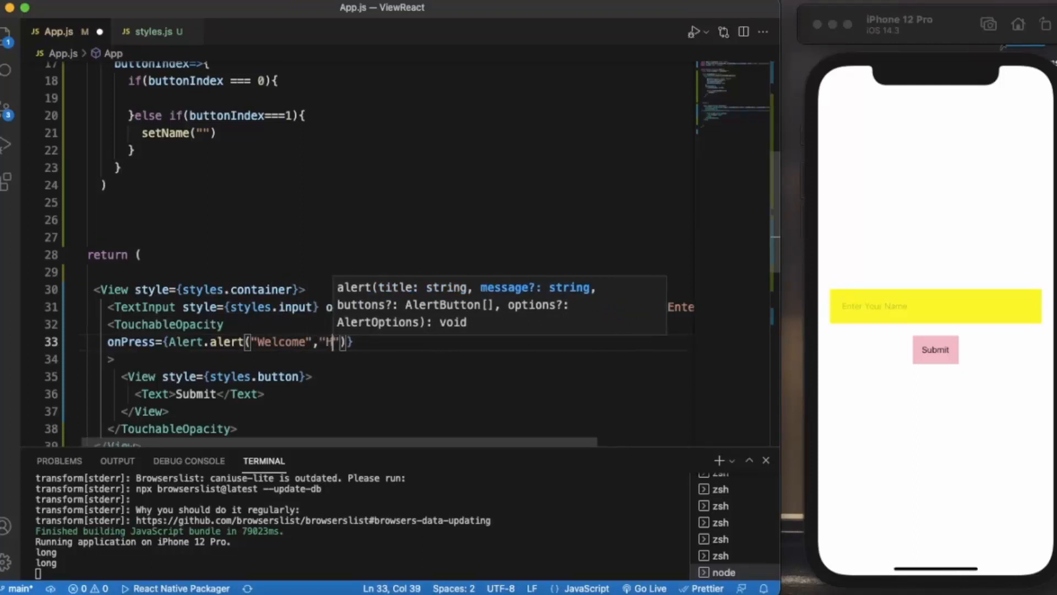
{"action": "type", "text": "elod"}
{"action": "key", "text": "BackSpace"}
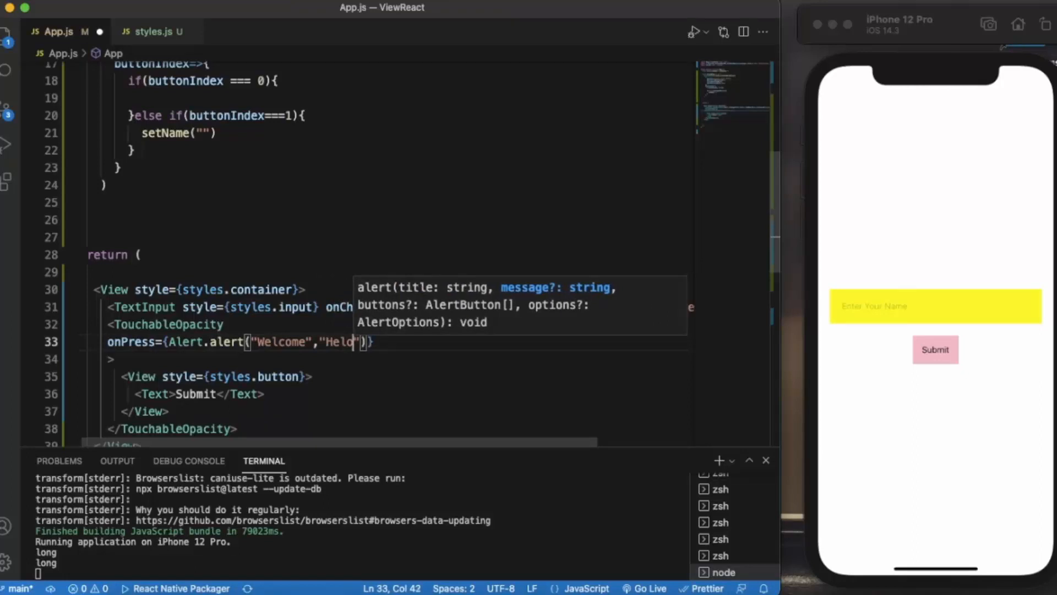
{"action": "key", "text": "BackSpace"}
{"action": "type", "text": "lo"}
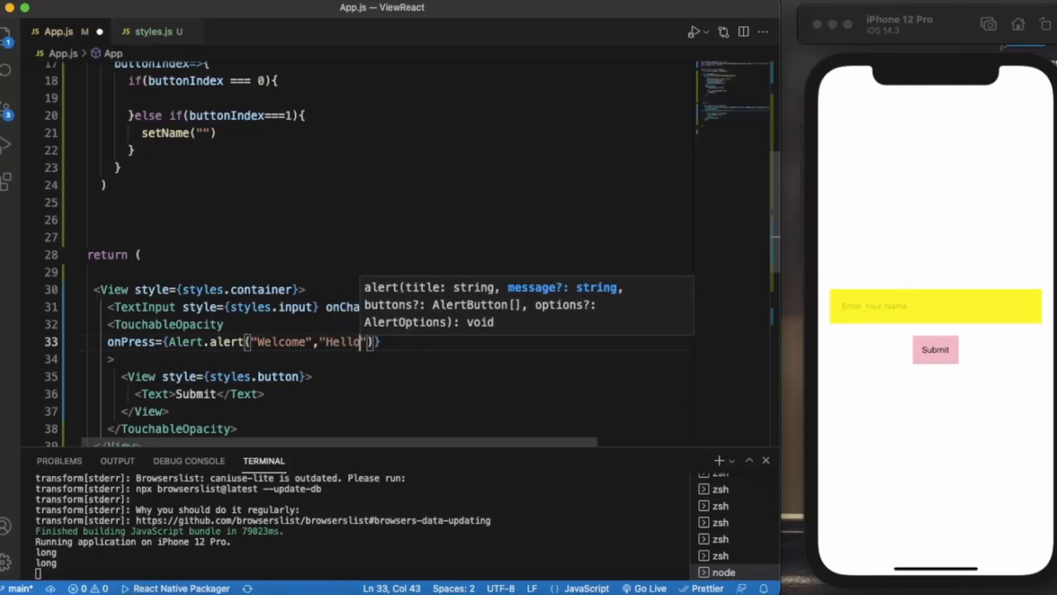
{"action": "type", "text": " \" + "}
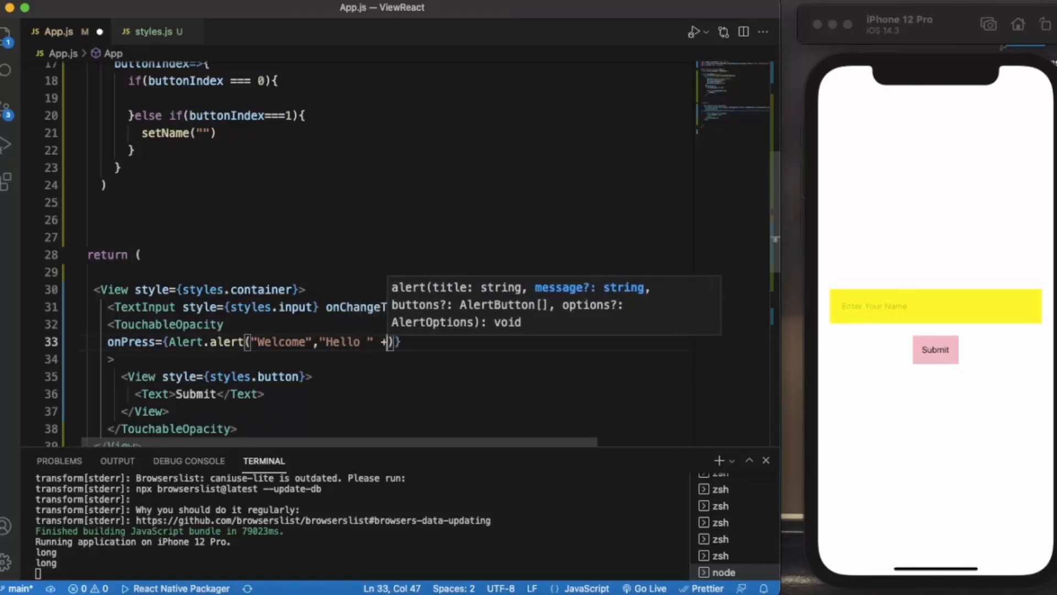
{"action": "type", "text": "nam"}
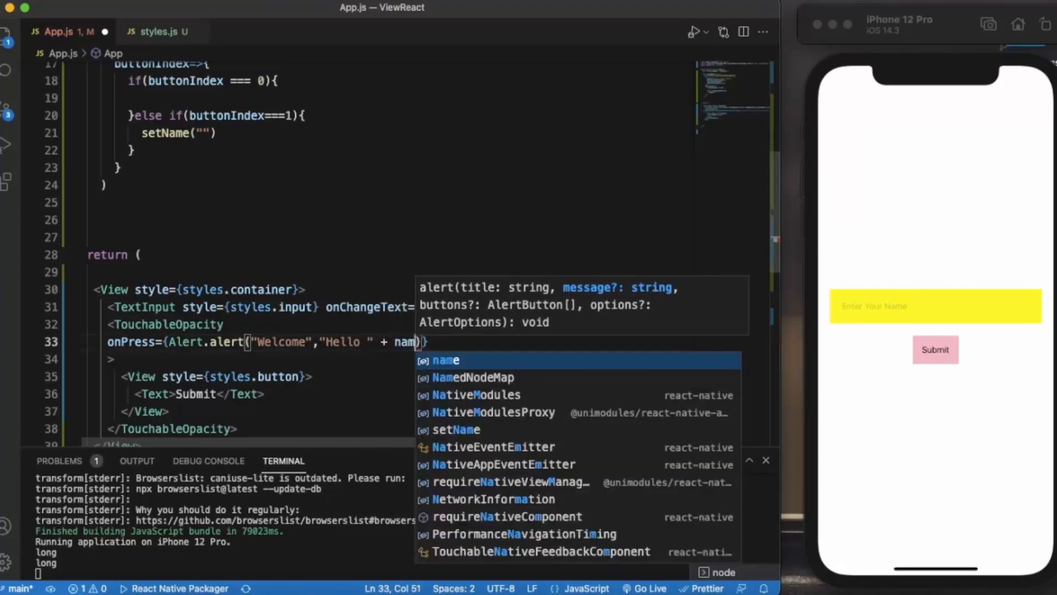
{"action": "type", "text": "e +"}
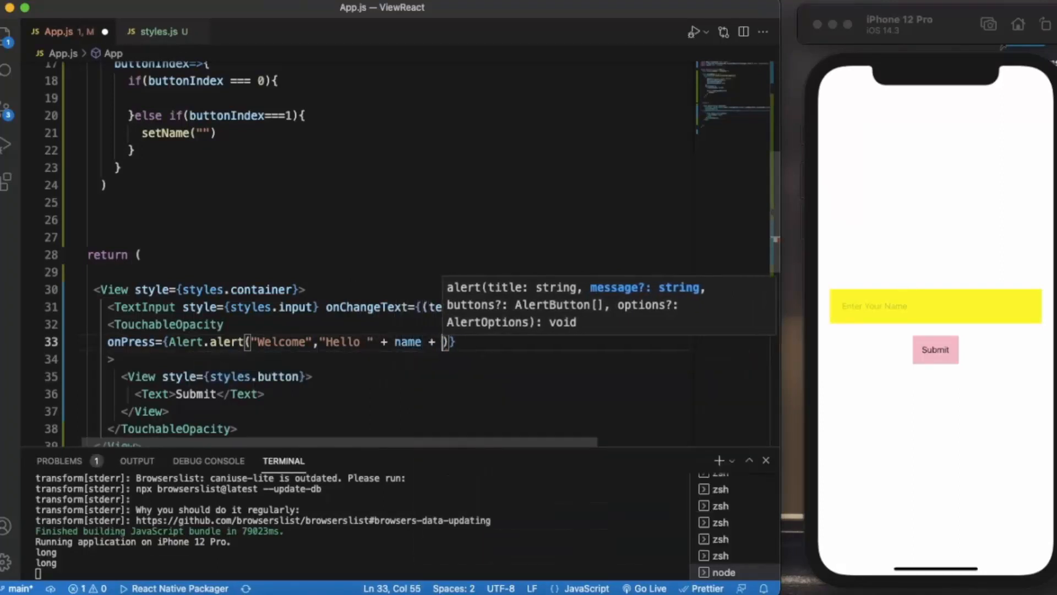
{"action": "type", "text": " \", "}
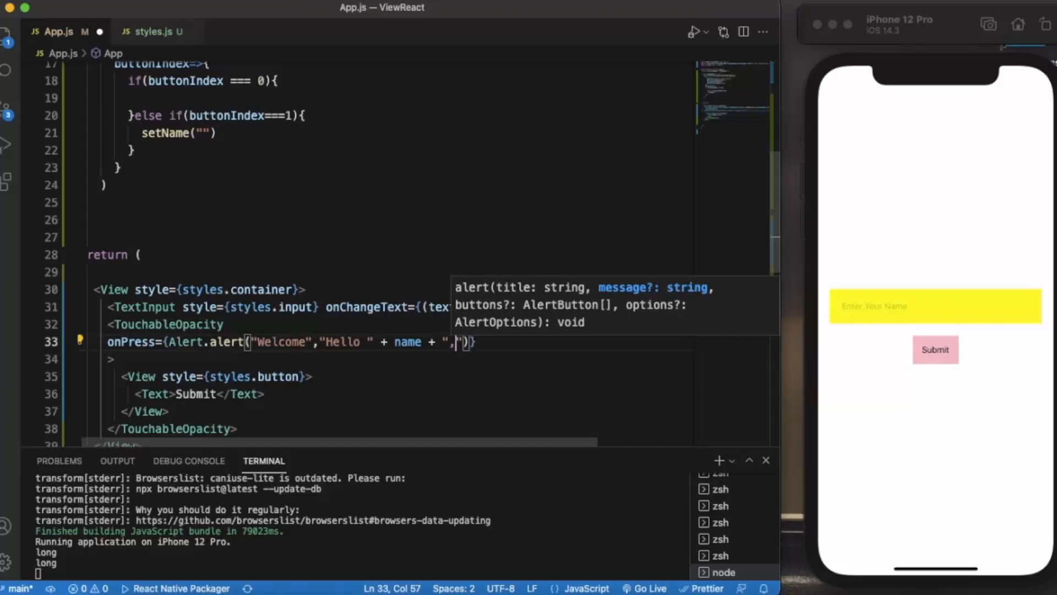
{"action": "type", "text": "We"}
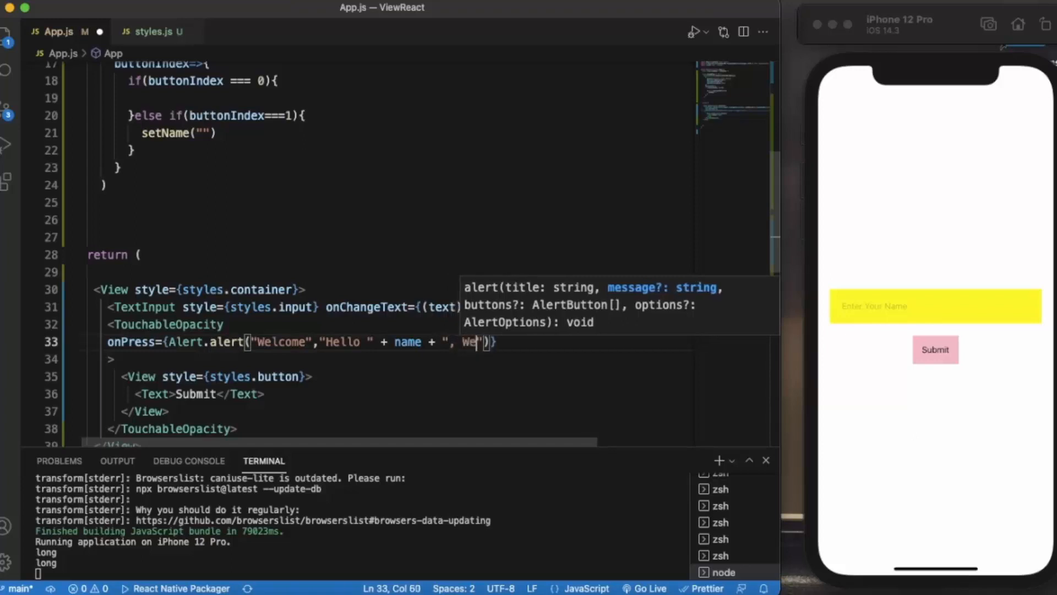
{"action": "type", "text": "clome"}
{"action": "key", "text": "BackSpace"}
{"action": "key", "text": "BackSpace"}
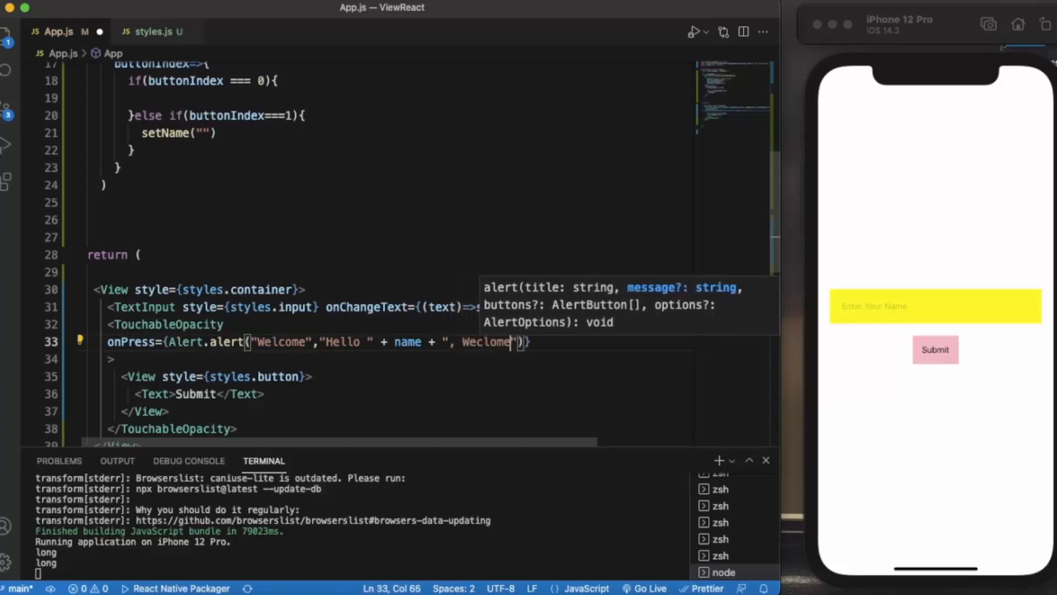
{"action": "key", "text": "BackSpace"}
{"action": "key", "text": "BackSpace"}
{"action": "key", "text": "BackSpace"}
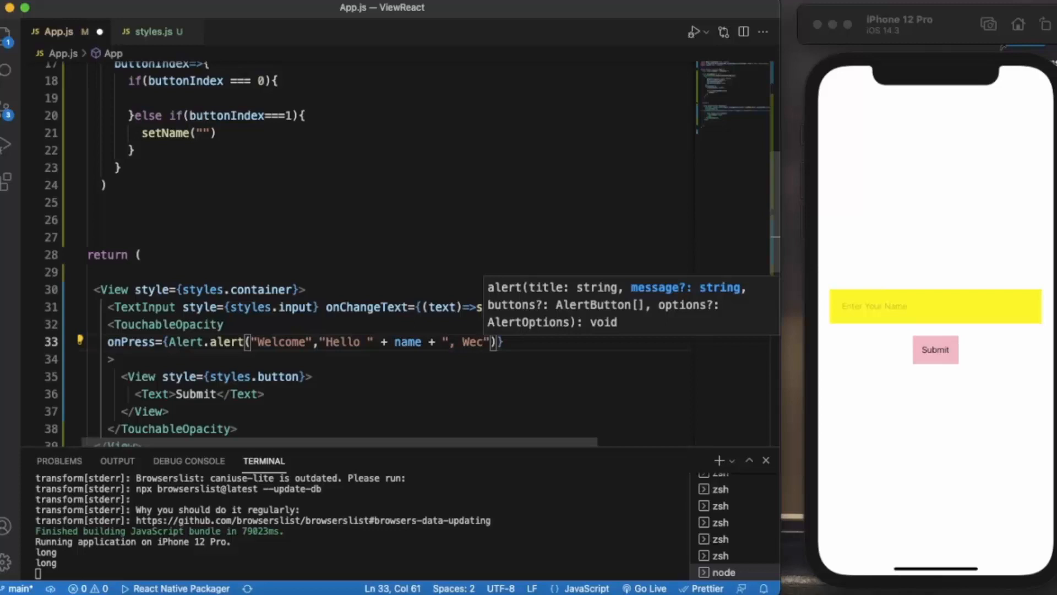
{"action": "key", "text": "BackSpace"}
{"action": "type", "text": "lcome "}
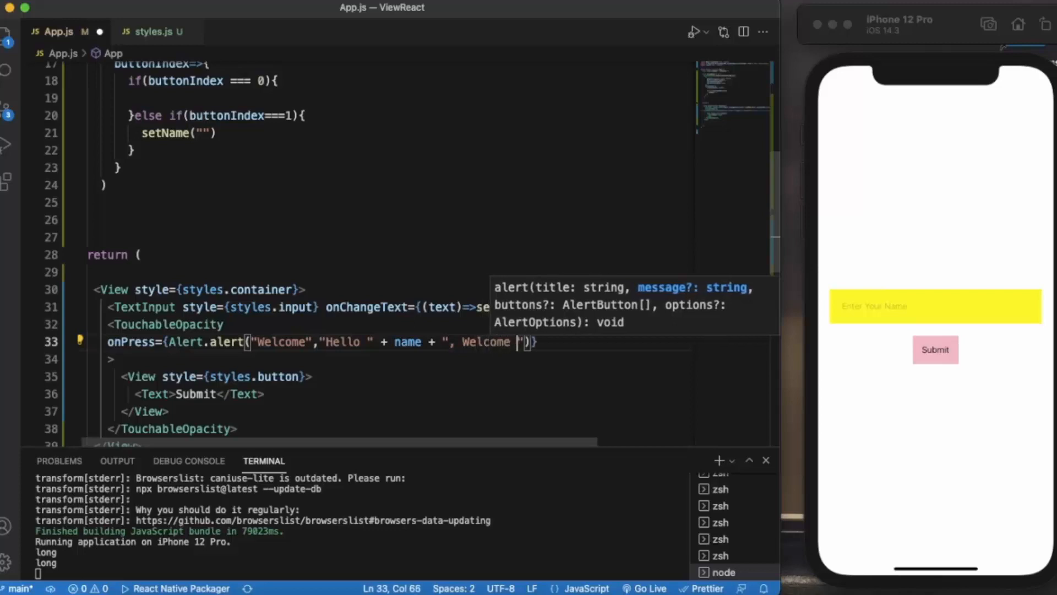
{"action": "type", "text": "to our ap"}
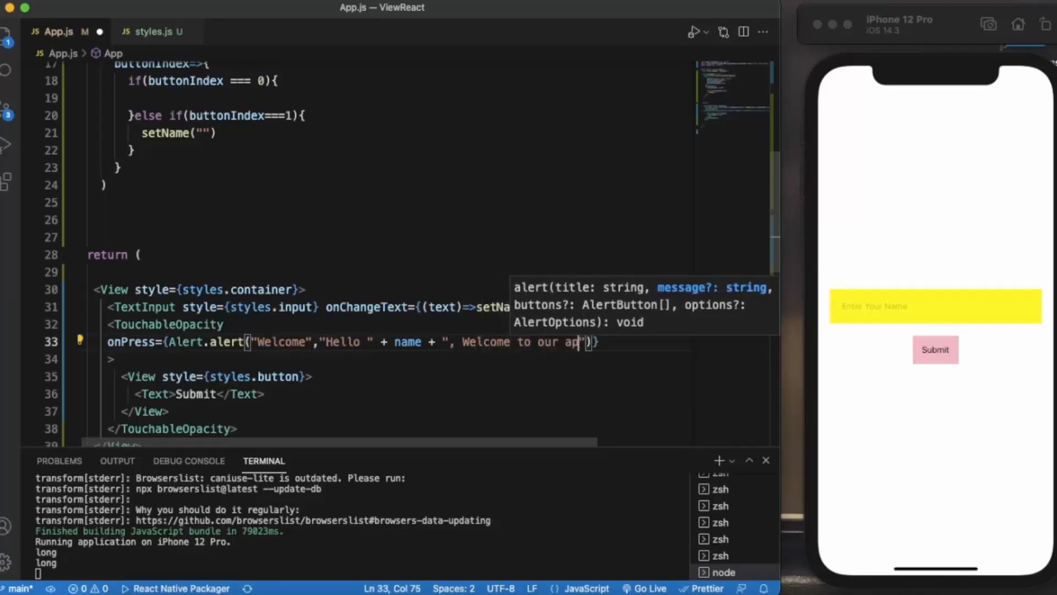
{"action": "type", "text": "p"}
Add onLongPress={onLongPress} to the TouchableOpacity and save so the app reloads
{"action": "key", "text": "End"}
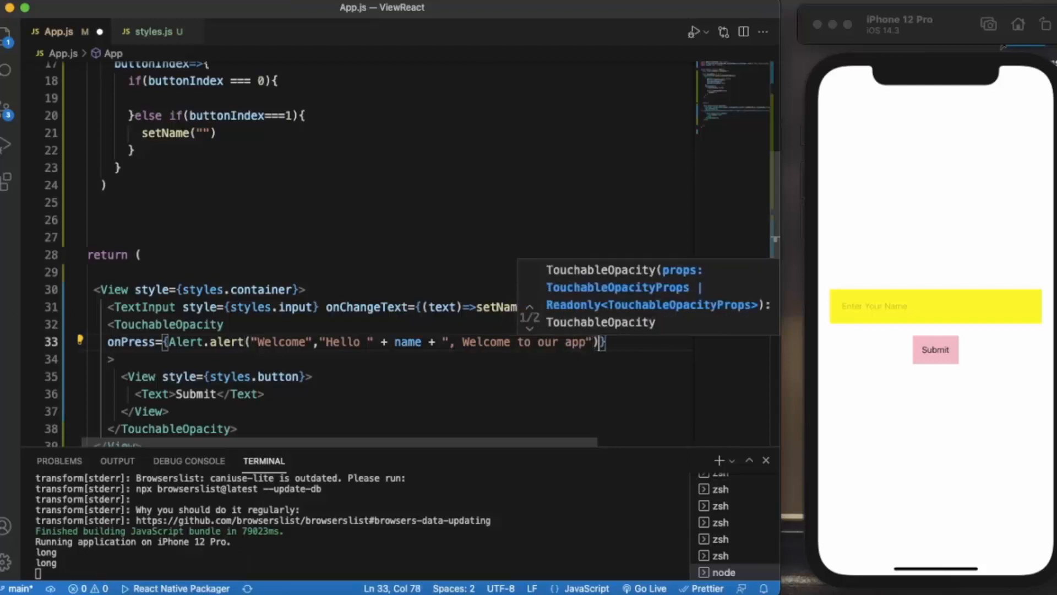
{"action": "key", "text": "Return"}
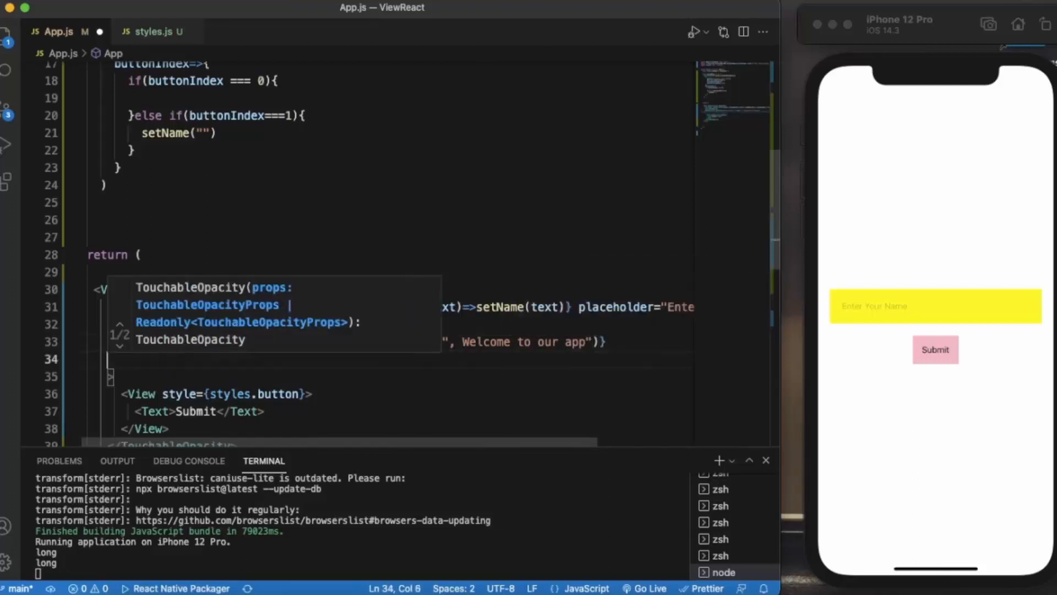
{"action": "type", "text": "on"}
{"action": "key", "text": "Return"}
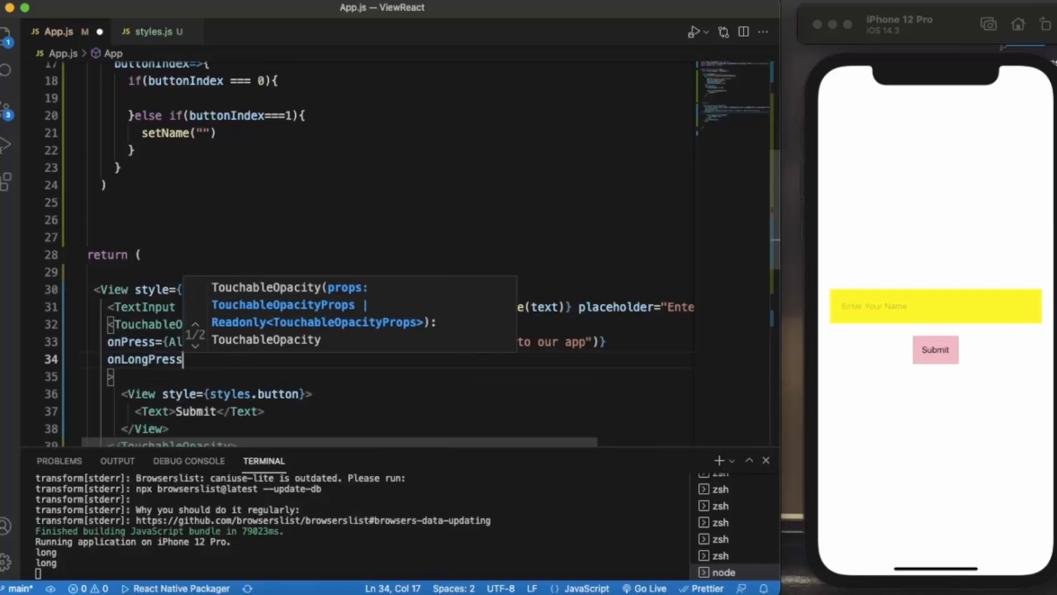
{"action": "type", "text": "={"}
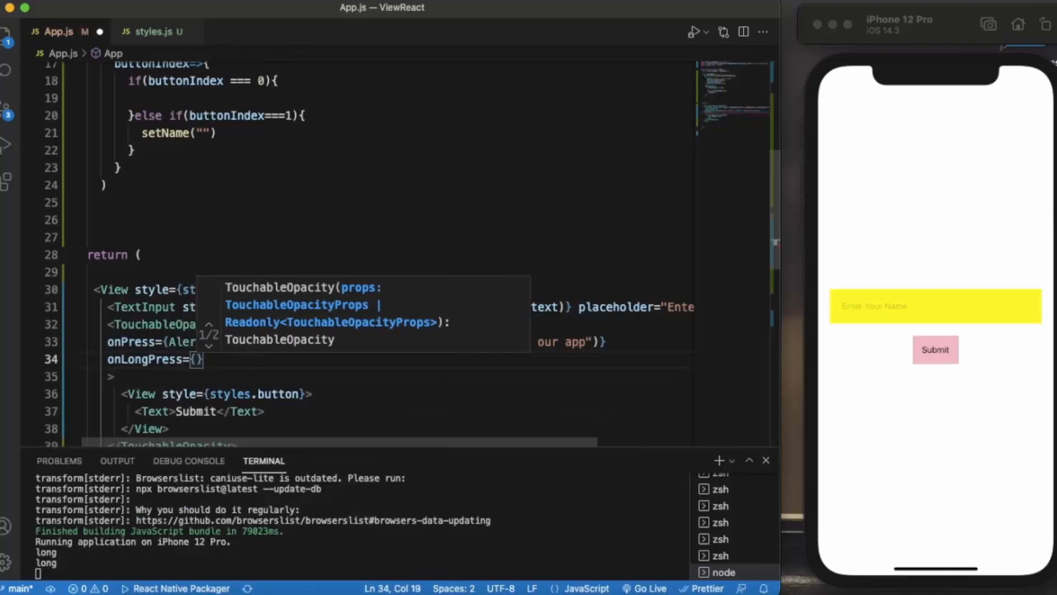
{"action": "type", "text": "on"}
{"action": "key", "text": "Return"}
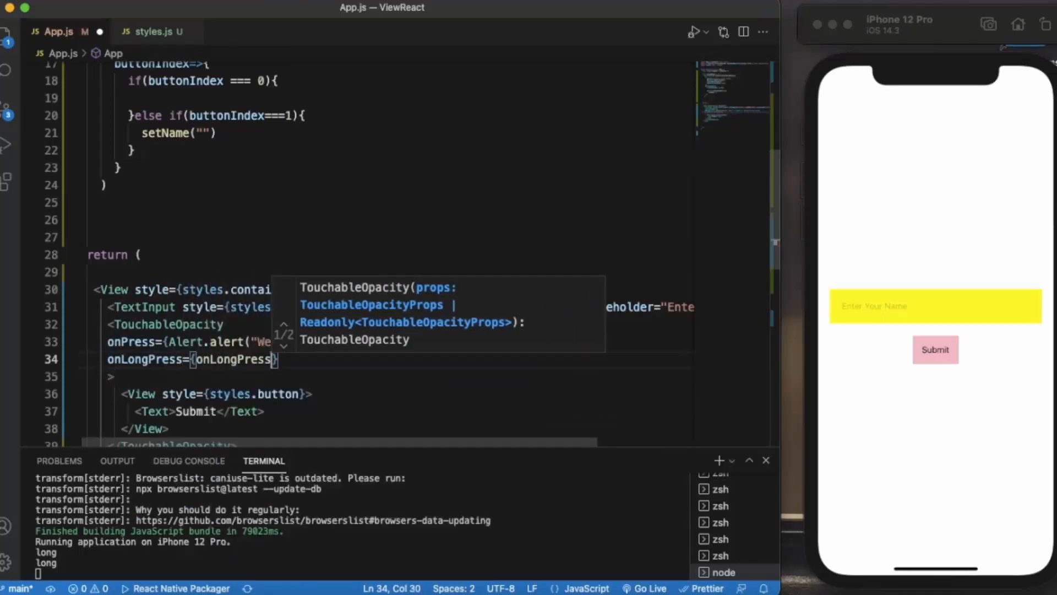
{"action": "scroll", "coordinate": [199, 226], "scroll_direction": "up", "scroll_amount": 2}
{"action": "scroll", "coordinate": [200, 223], "scroll_direction": "up", "scroll_amount": 4}
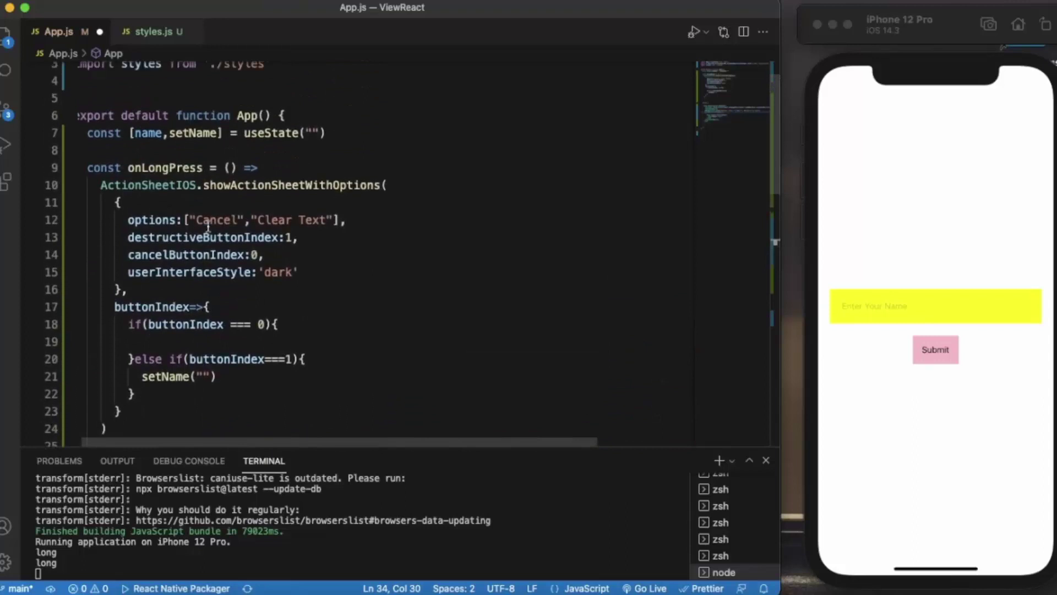
{"action": "left_click", "coordinate": [417, 286]}
{"action": "key", "text": "ctrl+s"}
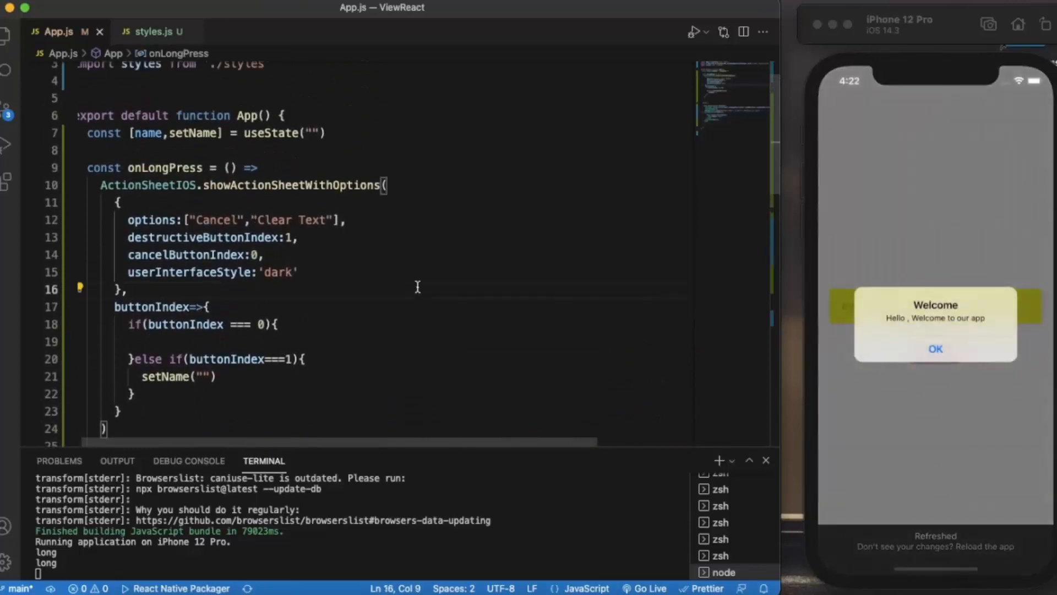
{"action": "scroll", "coordinate": [513, 346], "scroll_direction": "up", "scroll_amount": 2}
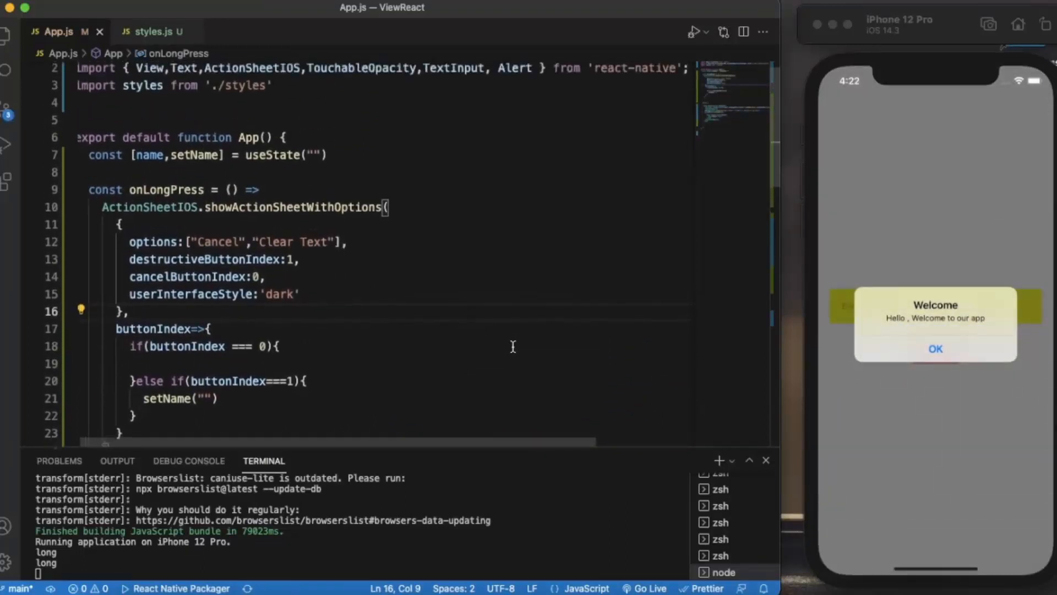
{"action": "scroll", "coordinate": [512, 345], "scroll_direction": "down", "scroll_amount": 3}
{"action": "scroll", "coordinate": [512, 346], "scroll_direction": "down", "scroll_amount": 3}
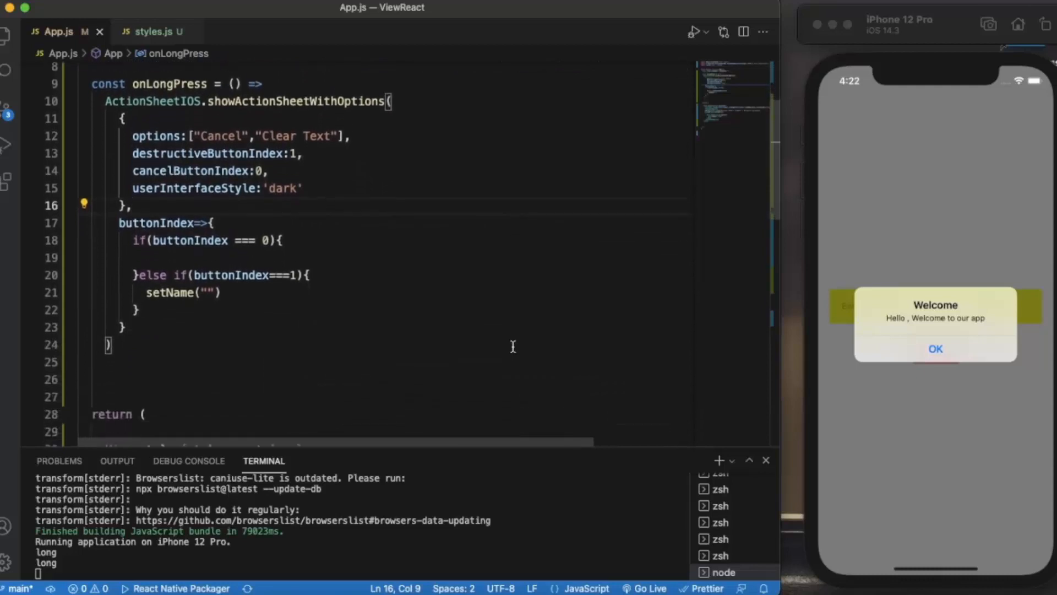
{"action": "scroll", "coordinate": [512, 347], "scroll_direction": "down", "scroll_amount": 2}
{"action": "scroll", "coordinate": [512, 347], "scroll_direction": "down", "scroll_amount": 1}
{"action": "scroll", "coordinate": [513, 346], "scroll_direction": "down", "scroll_amount": 1}
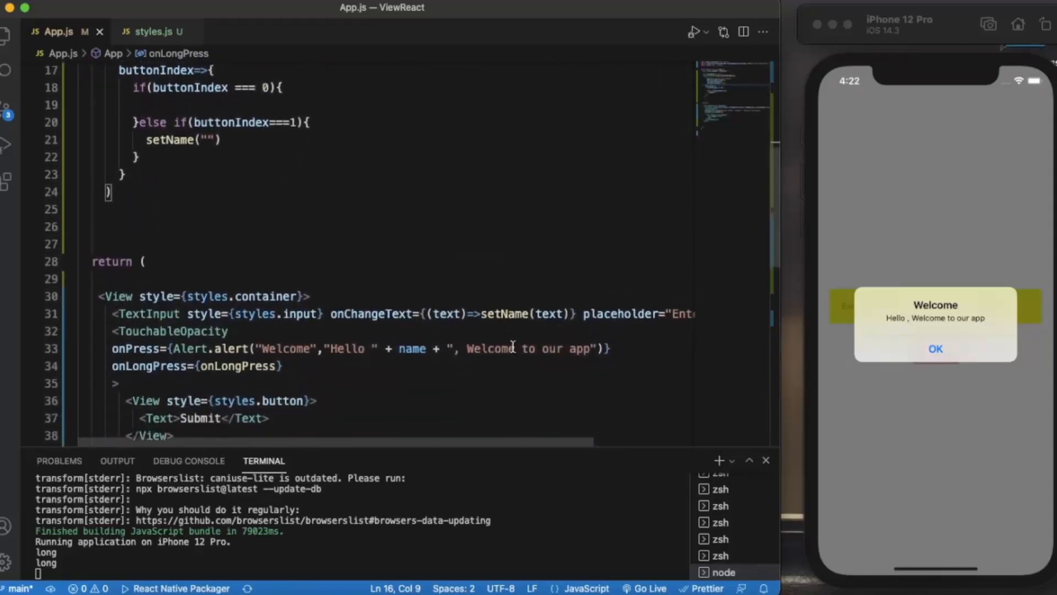
{"action": "scroll", "coordinate": [512, 346], "scroll_direction": "down", "scroll_amount": 2}
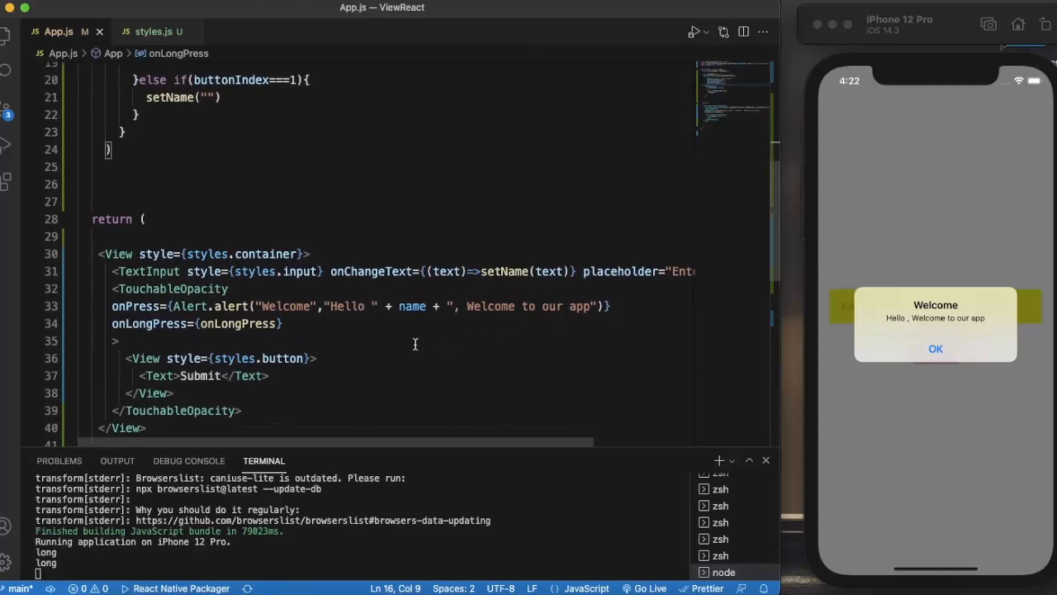
Wrap the handler as onPress={()=>Alert.alert(...)} so it fires only on press, and save
{"action": "left_click", "coordinate": [917, 347]}
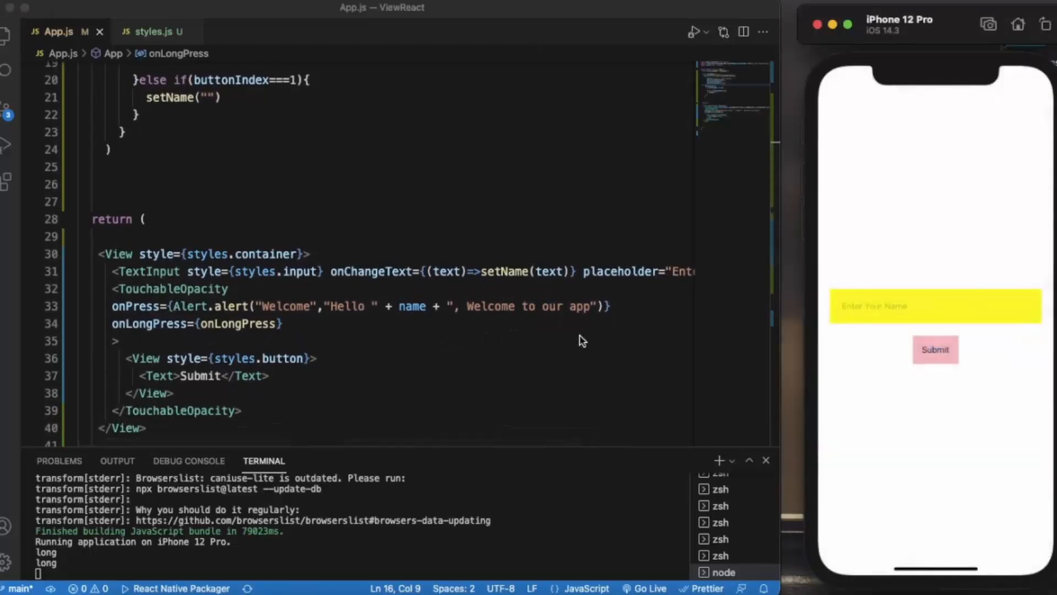
{"action": "left_click", "coordinate": [173, 306]}
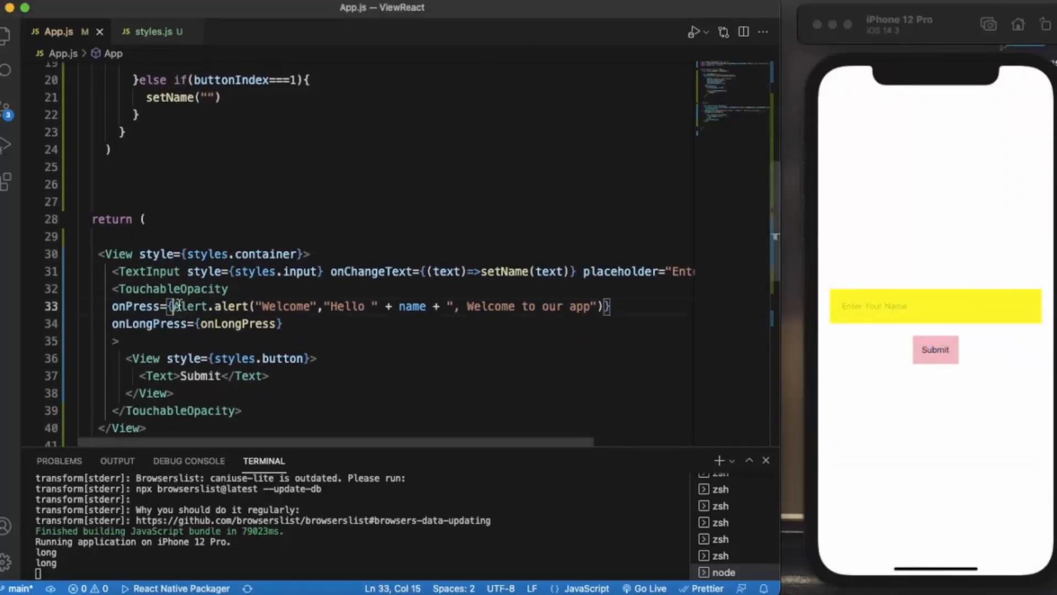
{"action": "type", "text": "("}
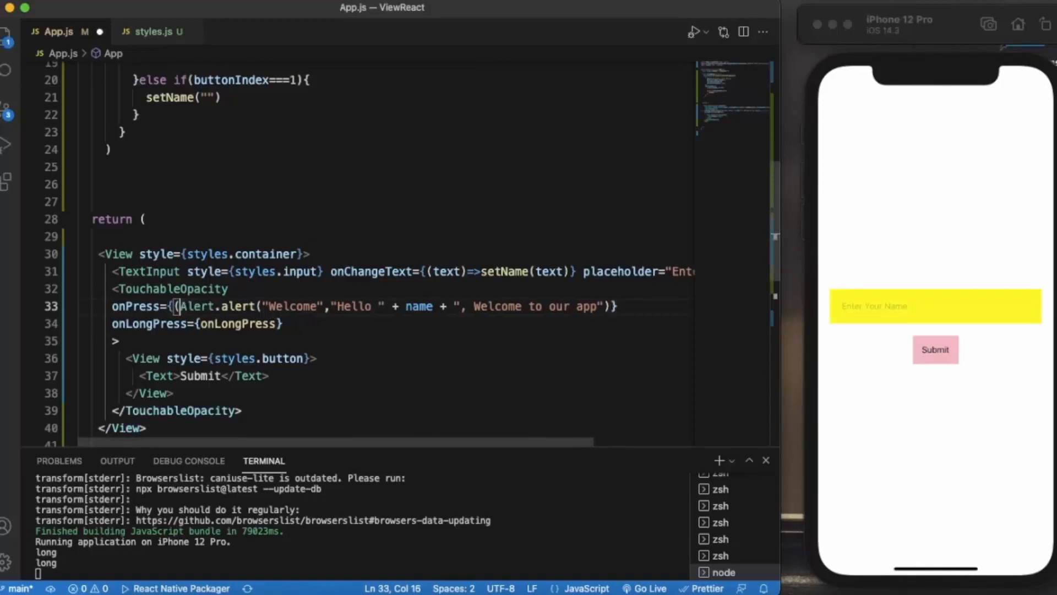
{"action": "type", "text": ")"}
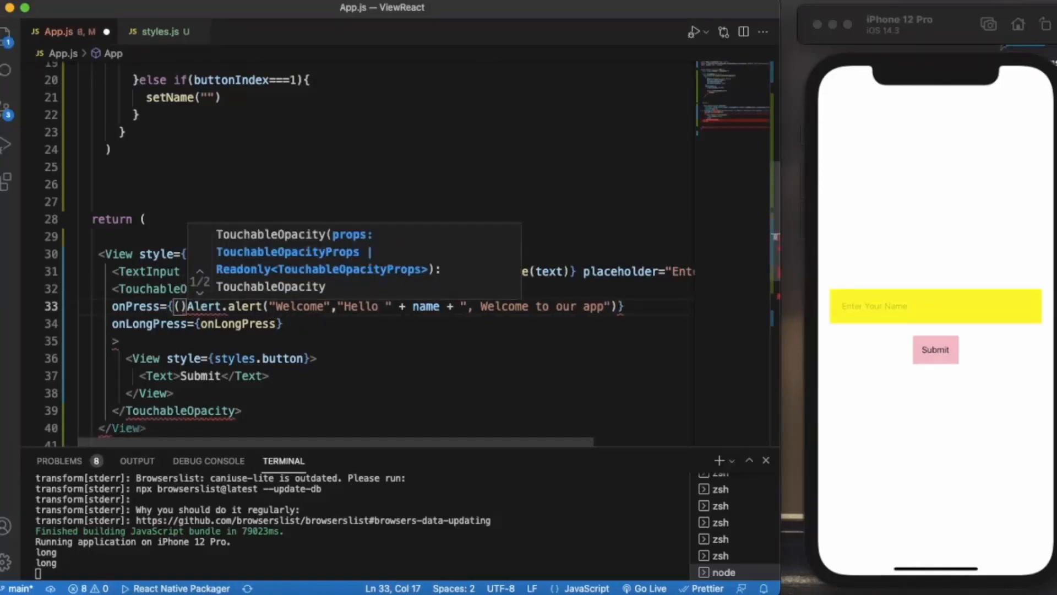
{"action": "type", "text": "=>"}
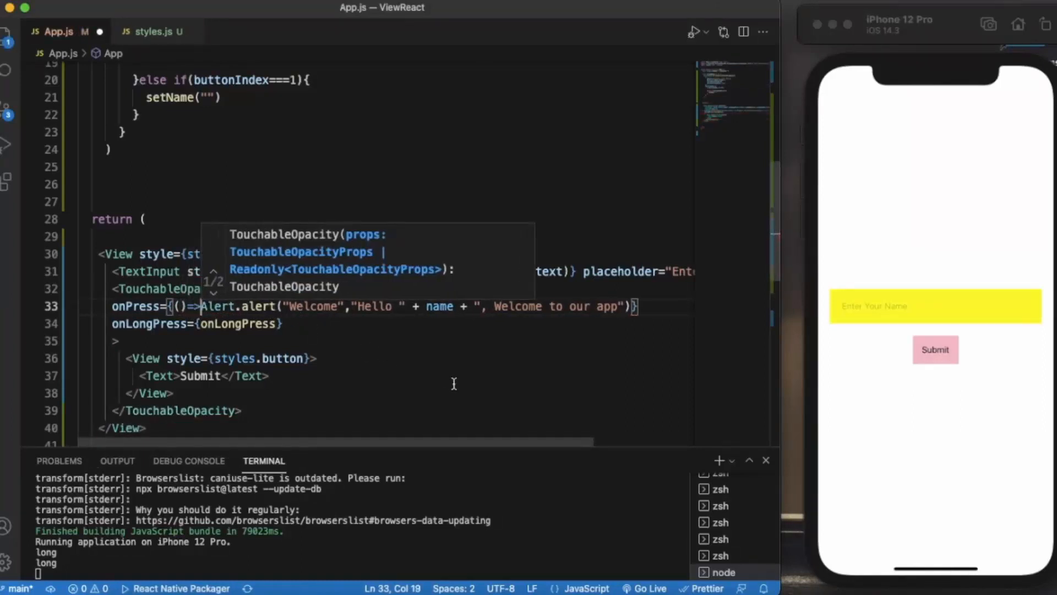
{"action": "left_click", "coordinate": [454, 383]}
{"action": "key", "text": "super+s"}
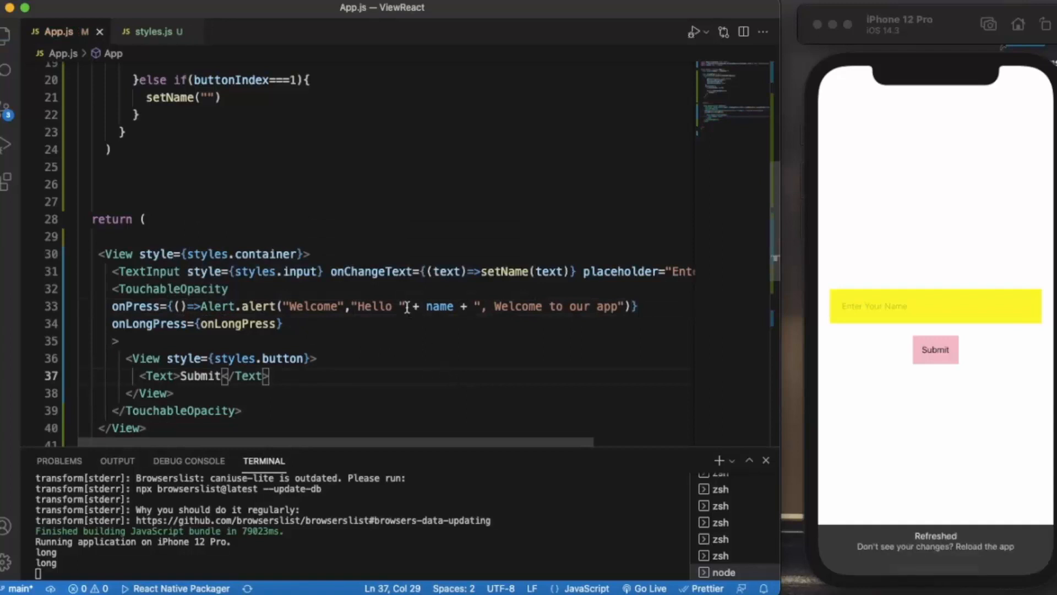
{"action": "scroll", "coordinate": [406, 307], "scroll_direction": "up", "scroll_amount": 2}
{"action": "scroll", "coordinate": [406, 307], "scroll_direction": "up", "scroll_amount": 2}
{"action": "scroll", "coordinate": [406, 308], "scroll_direction": "up", "scroll_amount": 3}
{"action": "scroll", "coordinate": [406, 307], "scroll_direction": "up", "scroll_amount": 2}
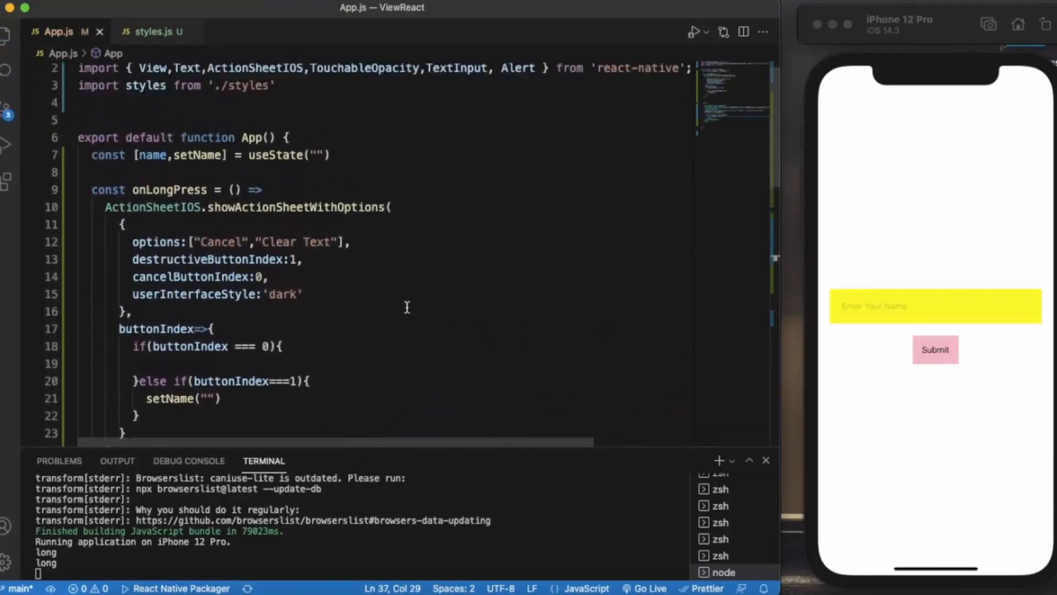
{"action": "scroll", "coordinate": [406, 308], "scroll_direction": "up", "scroll_amount": 1}
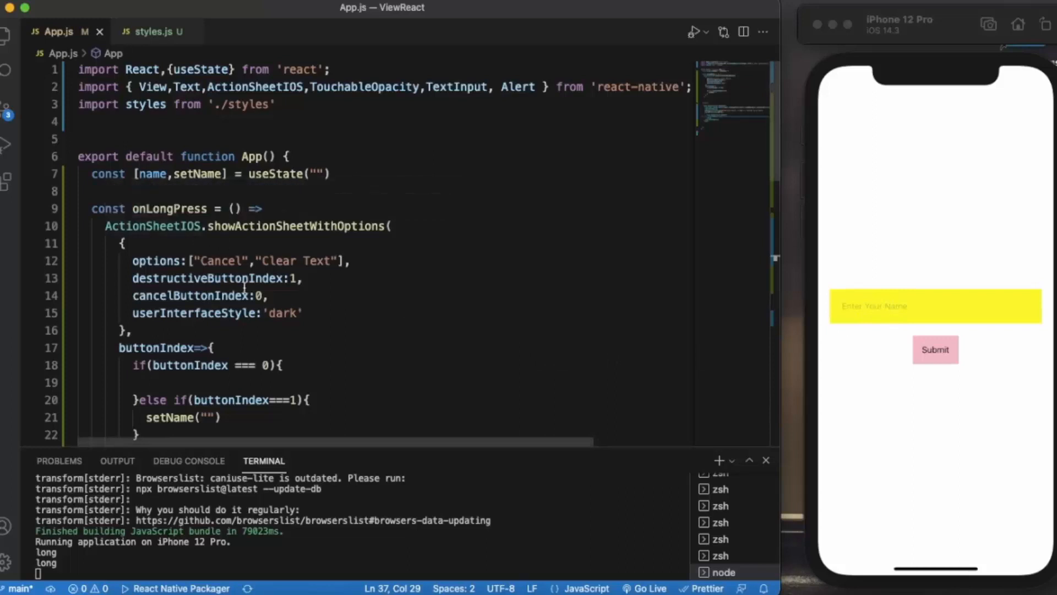
{"action": "scroll", "coordinate": [244, 286], "scroll_direction": "down", "scroll_amount": 3}
{"action": "scroll", "coordinate": [245, 287], "scroll_direction": "up", "scroll_amount": 1}
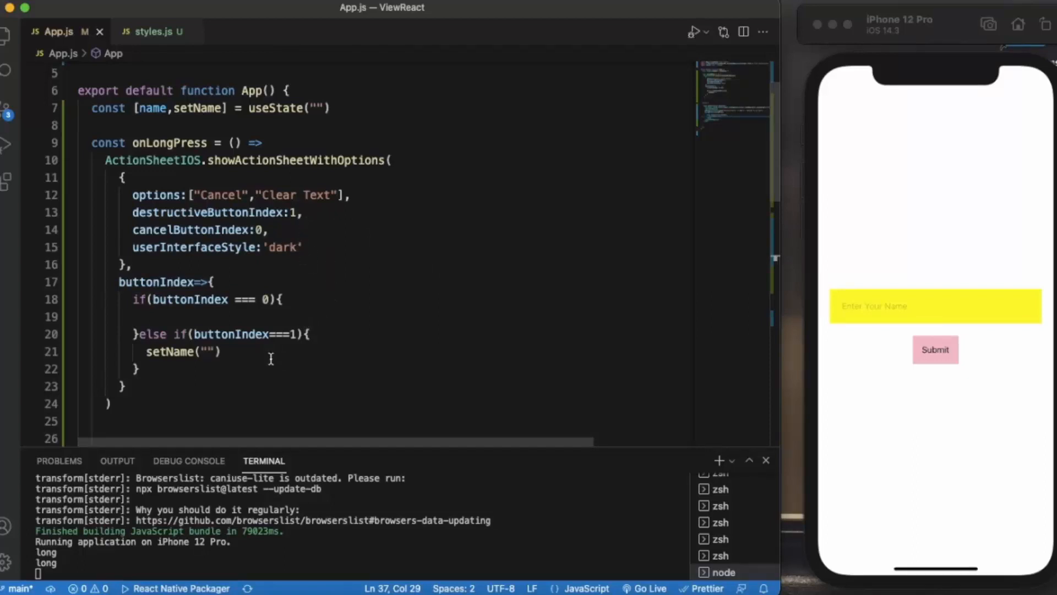
{"action": "scroll", "coordinate": [290, 364], "scroll_direction": "down", "scroll_amount": 5}
{"action": "scroll", "coordinate": [290, 364], "scroll_direction": "down", "scroll_amount": 3}
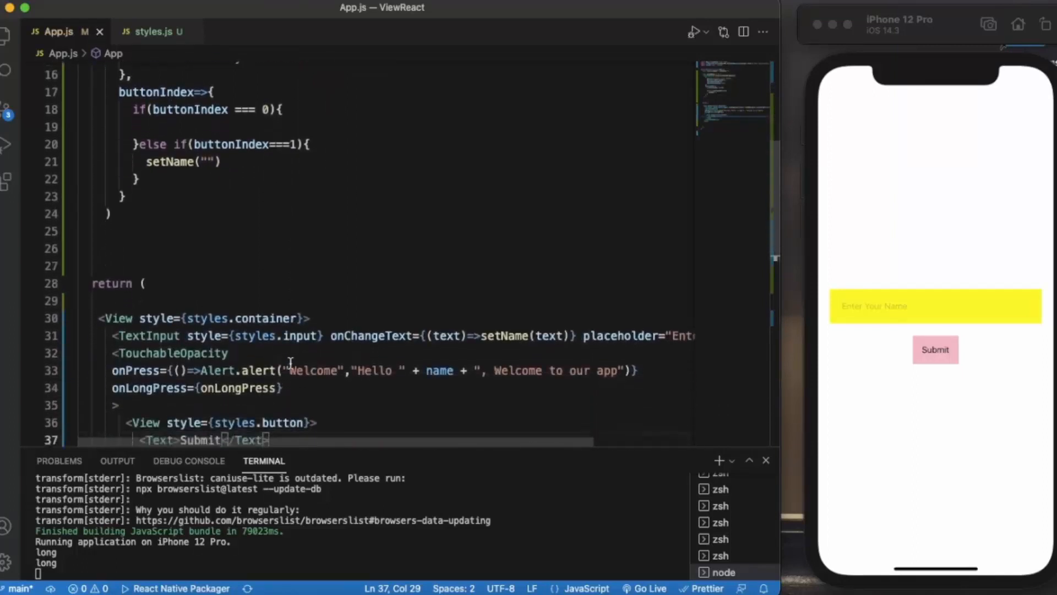
{"action": "scroll", "coordinate": [498, 368], "scroll_direction": "right", "scroll_amount": 5}
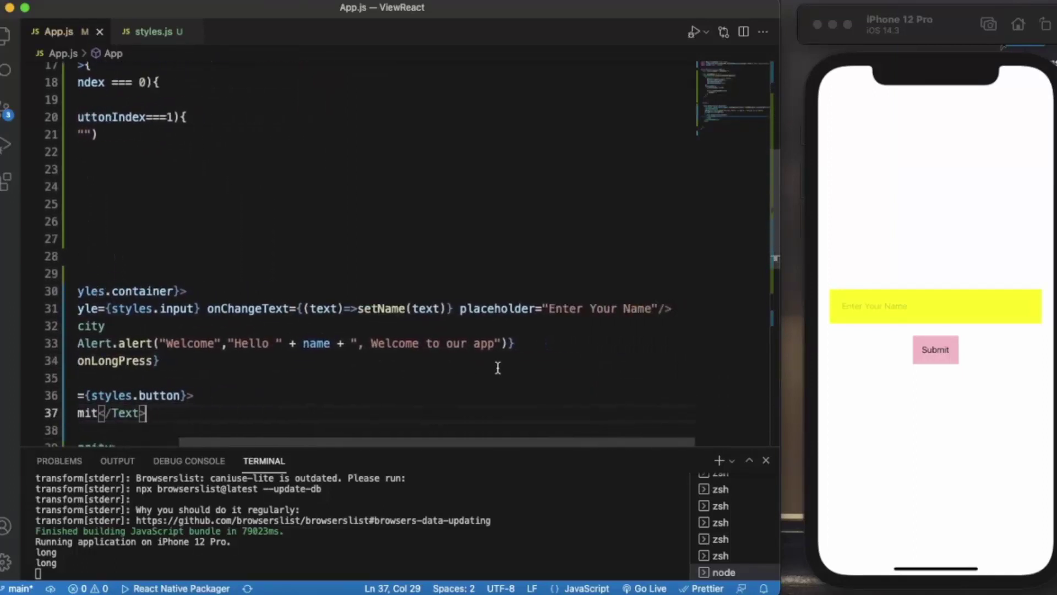
Add value={name} to the TextInput and save so the simulator hot-reloads
{"action": "left_click", "coordinate": [659, 309]}
{"action": "key", "text": "Return"}
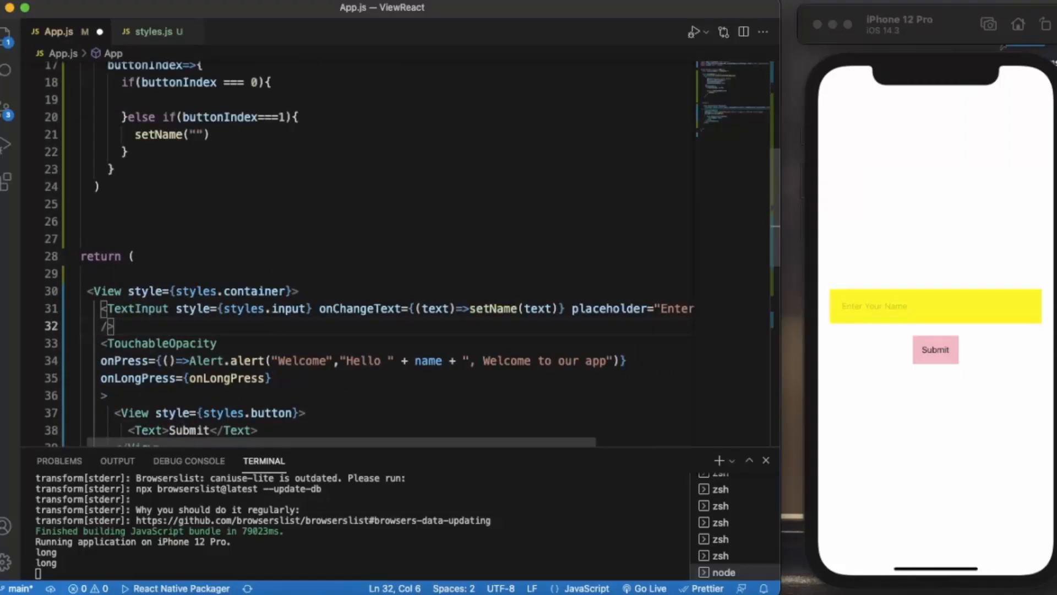
{"action": "type", "text": "val"}
{"action": "key", "text": "Return"}
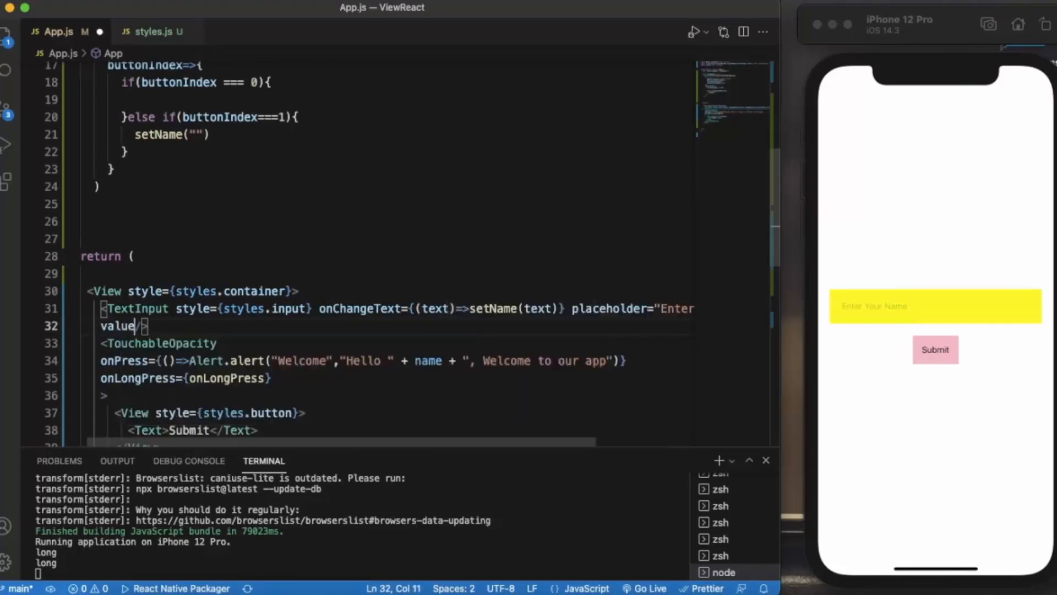
{"action": "type", "text": "="}
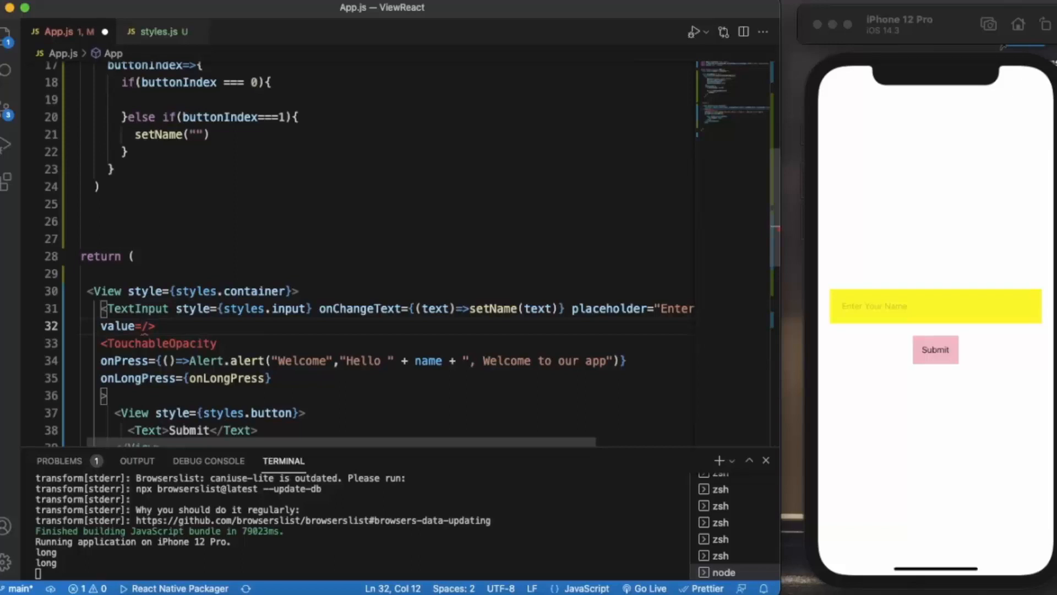
{"action": "type", "text": "{"}
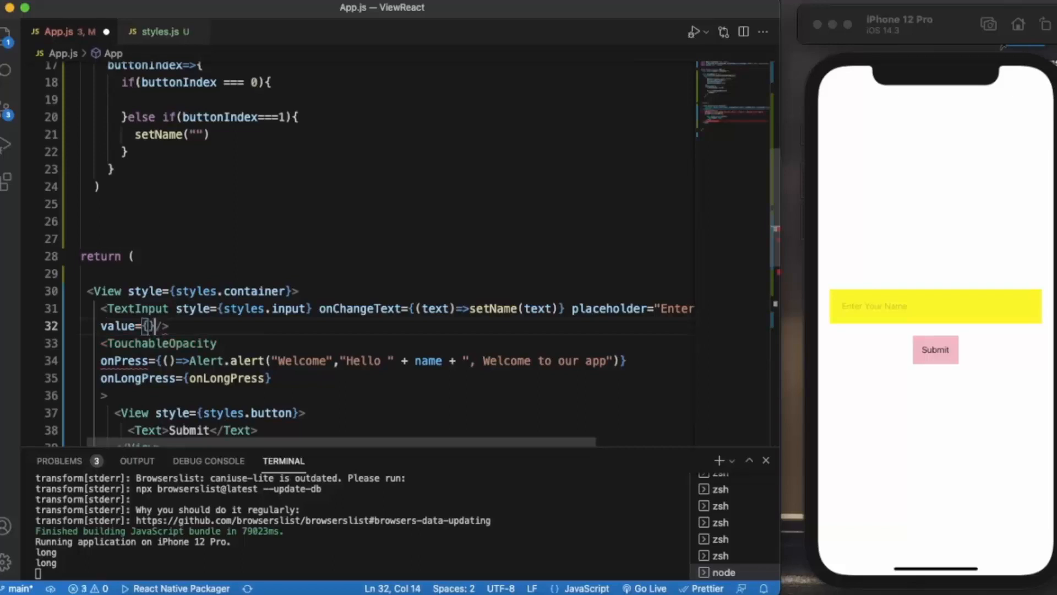
{"action": "type", "text": "name"}
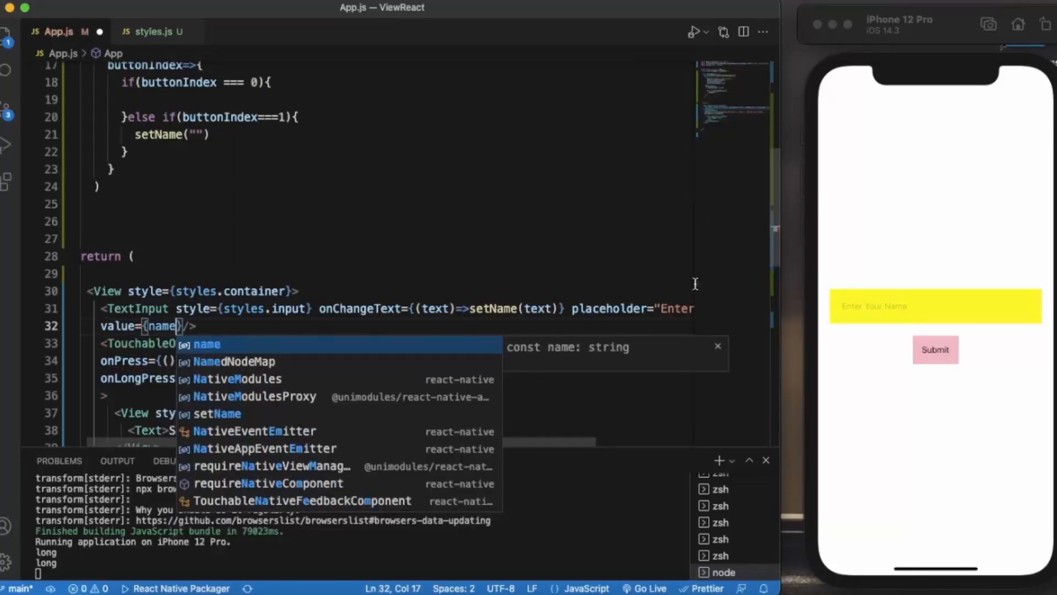
{"action": "left_click", "coordinate": [436, 281]}
{"action": "key", "text": "ctrl+s"}
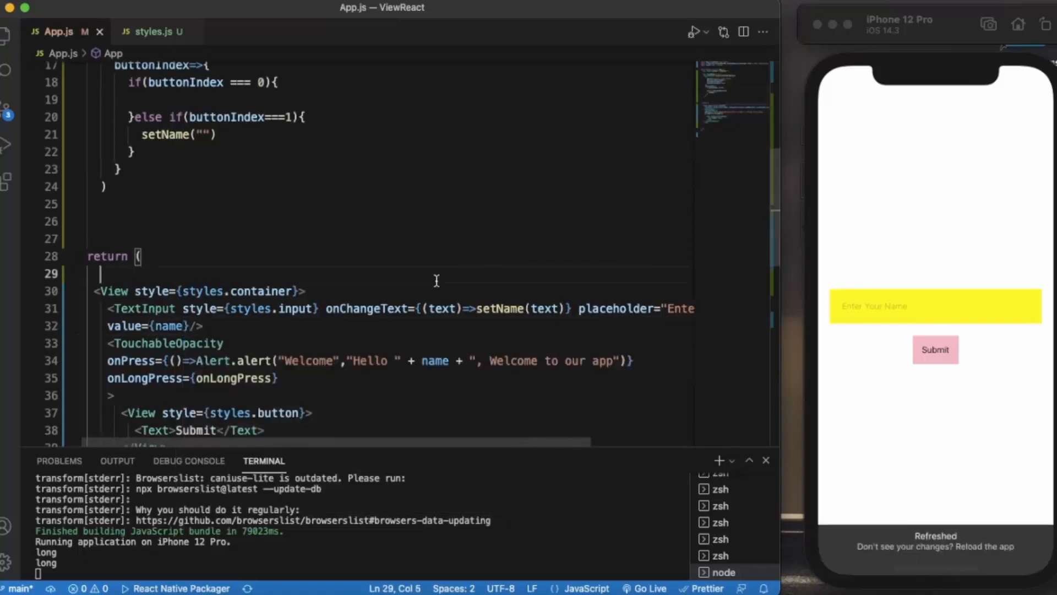
{"action": "scroll", "coordinate": [436, 281], "scroll_direction": "down", "scroll_amount": 2}
Focus the yellow name field in Simulator and show the software keyboard via I/O > Keyboard
{"action": "left_click", "coordinate": [905, 310]}
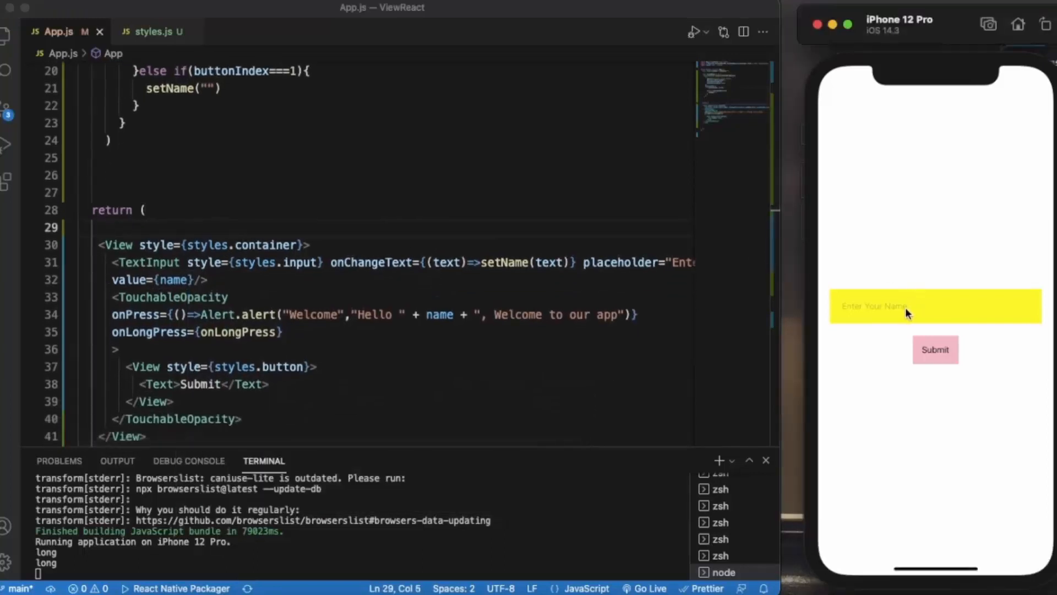
{"action": "left_click", "coordinate": [875, 307]}
{"action": "left_click", "coordinate": [207, 0]}
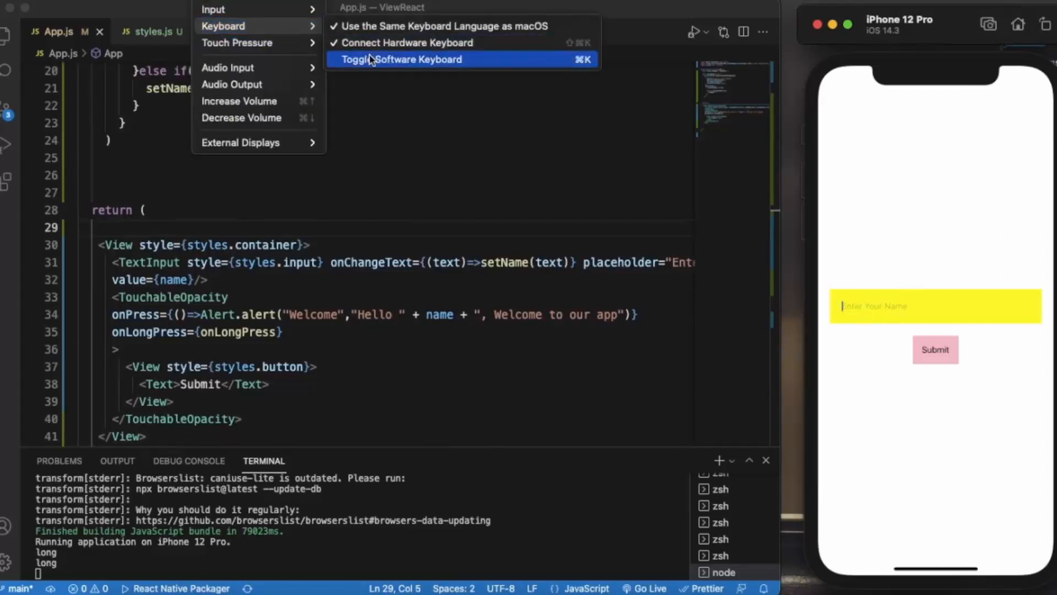
{"action": "left_click", "coordinate": [369, 58]}
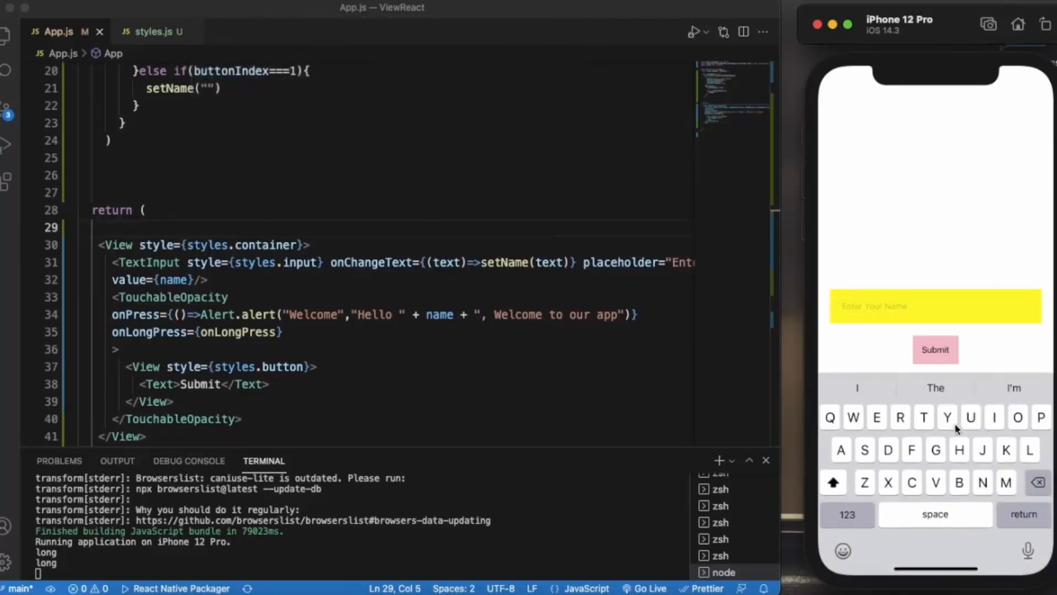
{"action": "type", "text": "B"}
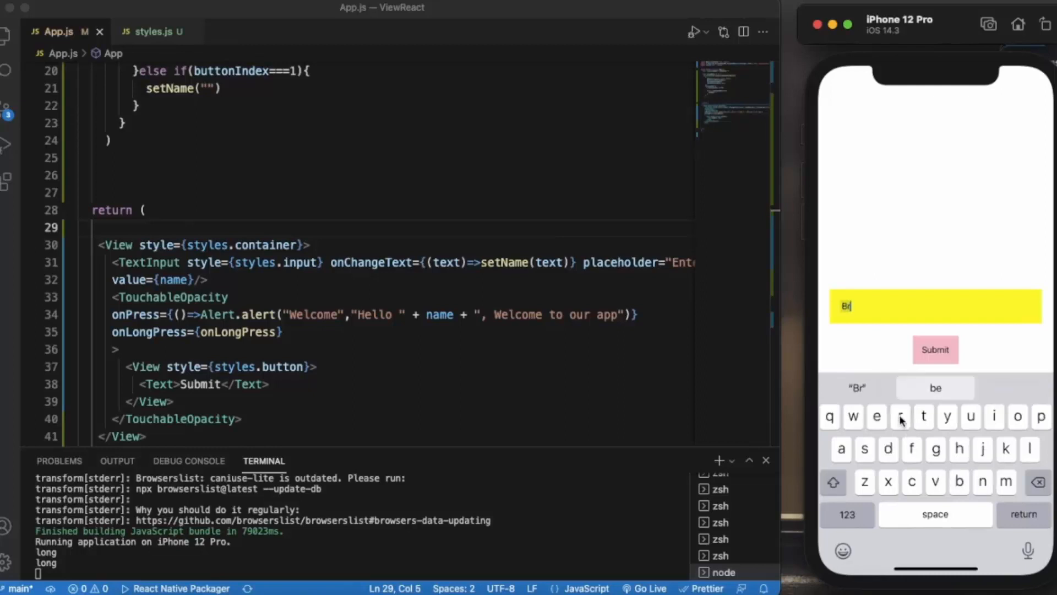
{"action": "type", "text": "r"}
Enter the name "Brijen" on the on-screen keyboard and dismiss the keyboard
{"action": "left_click", "coordinate": [991, 422]}
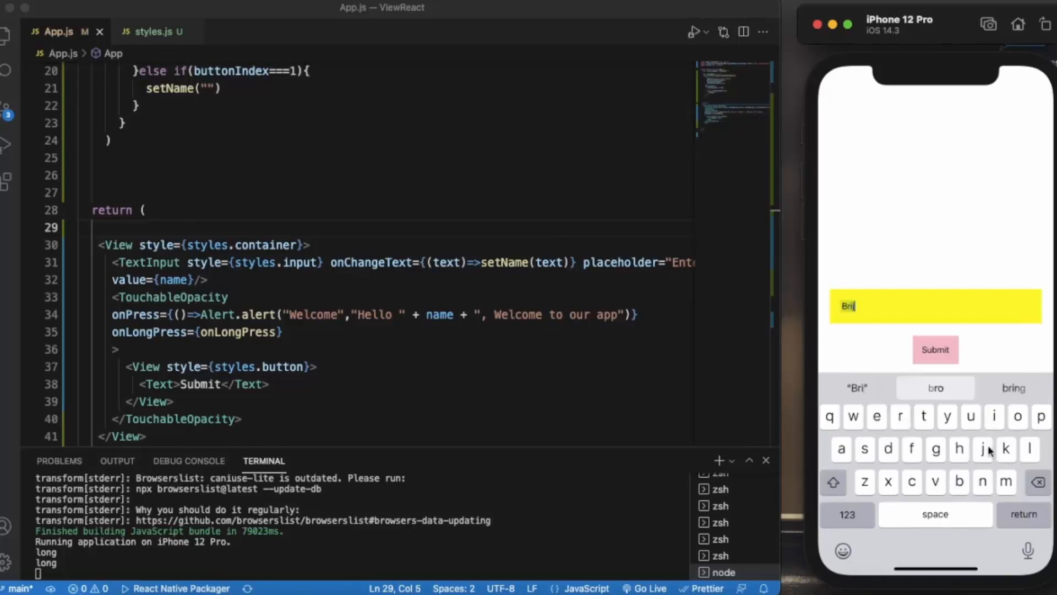
{"action": "left_click", "coordinate": [882, 418]}
{"action": "type", "text": "n"}
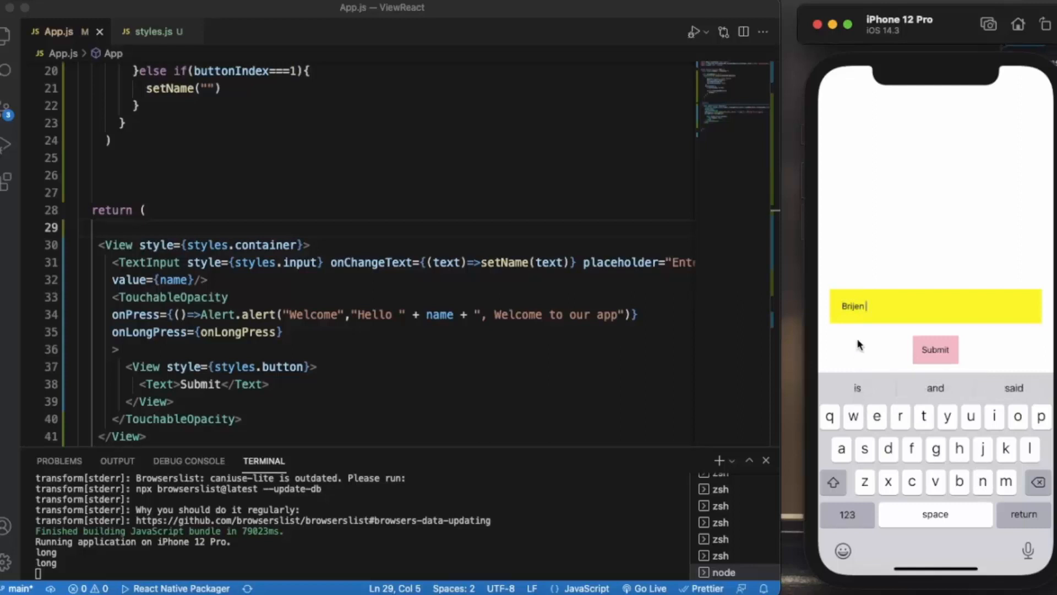
{"action": "left_click", "coordinate": [1018, 515]}
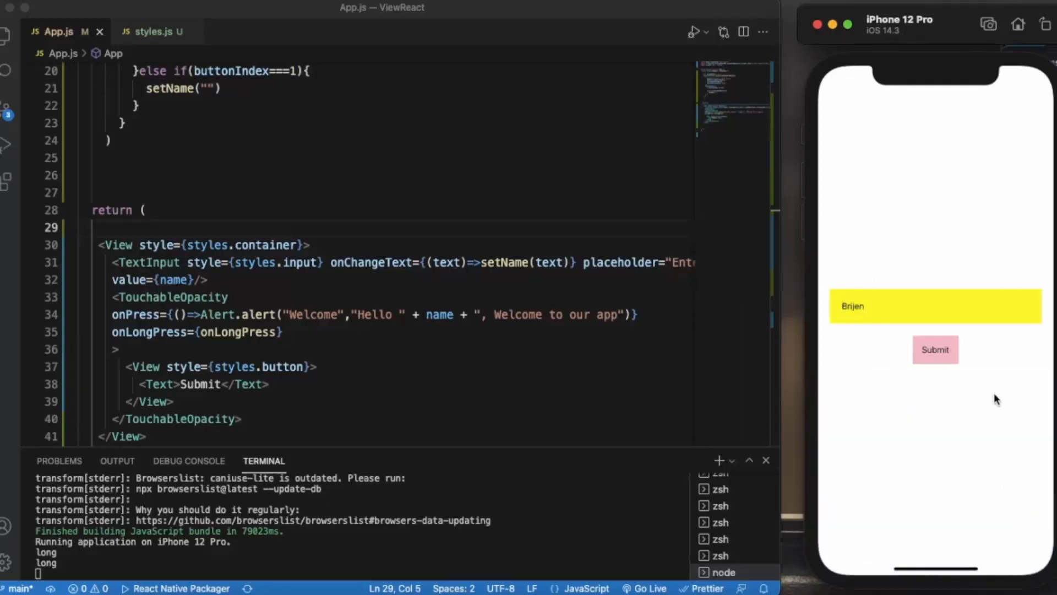
Submit to see the Welcome alert for Brijen, then long-press Submit and Cancel the action sheet
{"action": "left_click", "coordinate": [940, 349]}
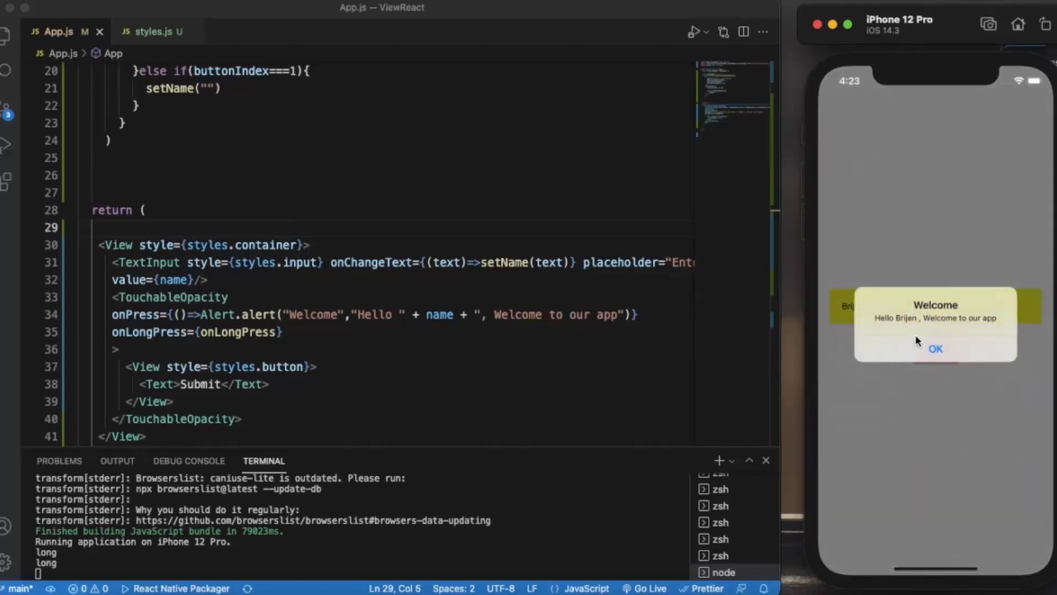
{"action": "left_click", "coordinate": [951, 349]}
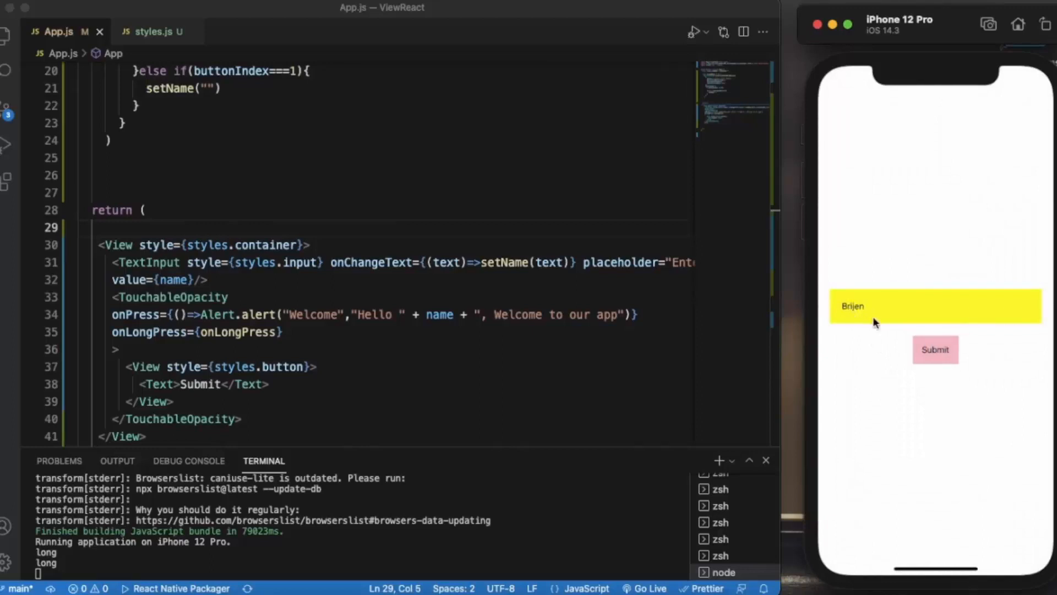
{"action": "left_click", "coordinate": [929, 339]}
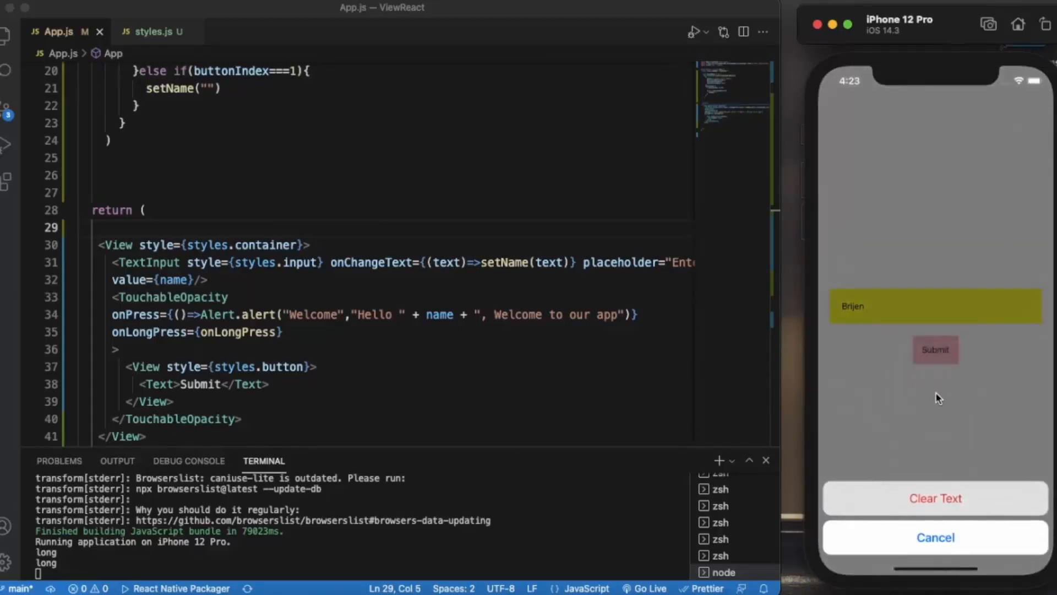
{"action": "left_click", "coordinate": [939, 534]}
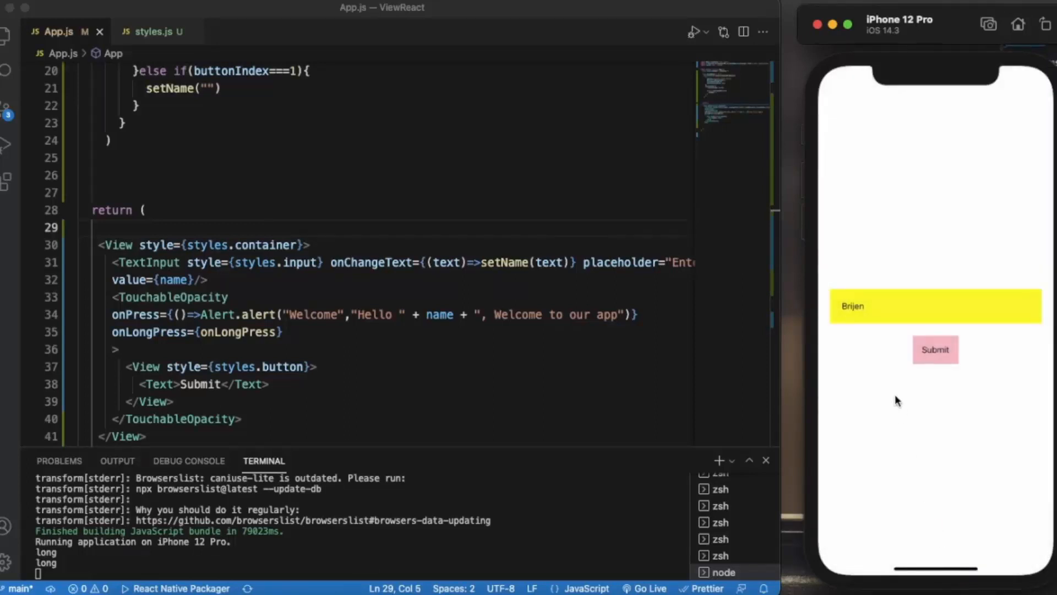
{"action": "scroll", "coordinate": [592, 316], "scroll_direction": "up", "scroll_amount": 1}
{"action": "scroll", "coordinate": [592, 321], "scroll_direction": "up", "scroll_amount": 2}
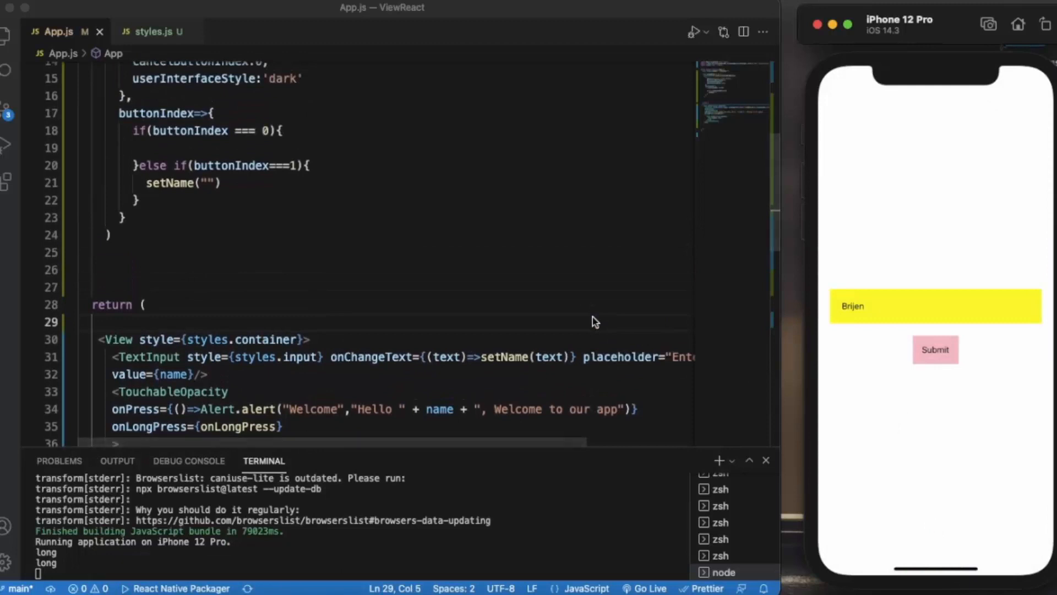
{"action": "scroll", "coordinate": [592, 320], "scroll_direction": "up", "scroll_amount": 1}
{"action": "scroll", "coordinate": [592, 321], "scroll_direction": "up", "scroll_amount": 2}
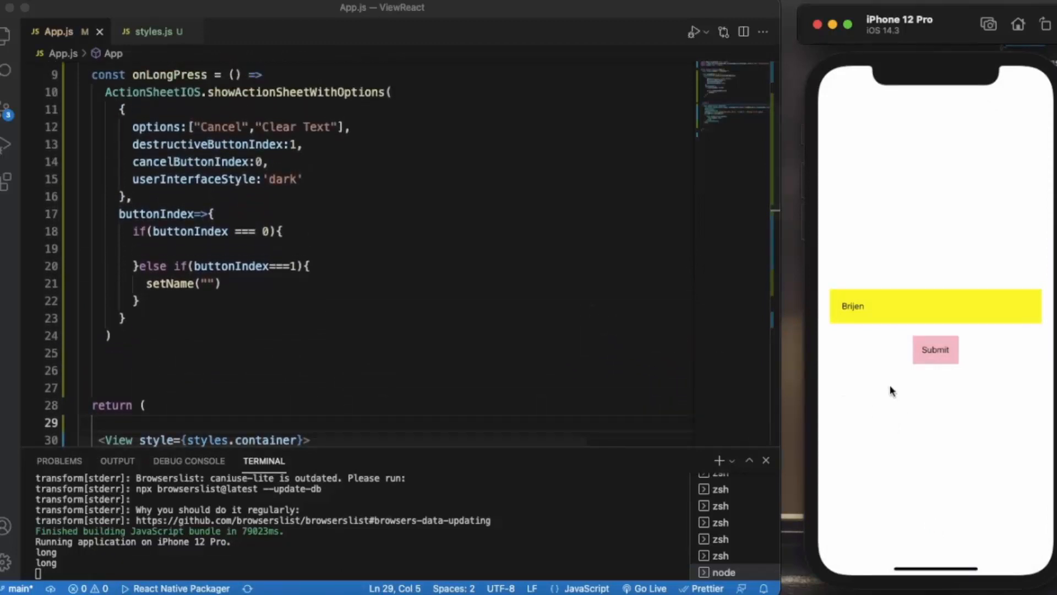
Long-press Submit again and choose Clear Text to empty the name field
{"action": "left_click", "coordinate": [924, 354]}
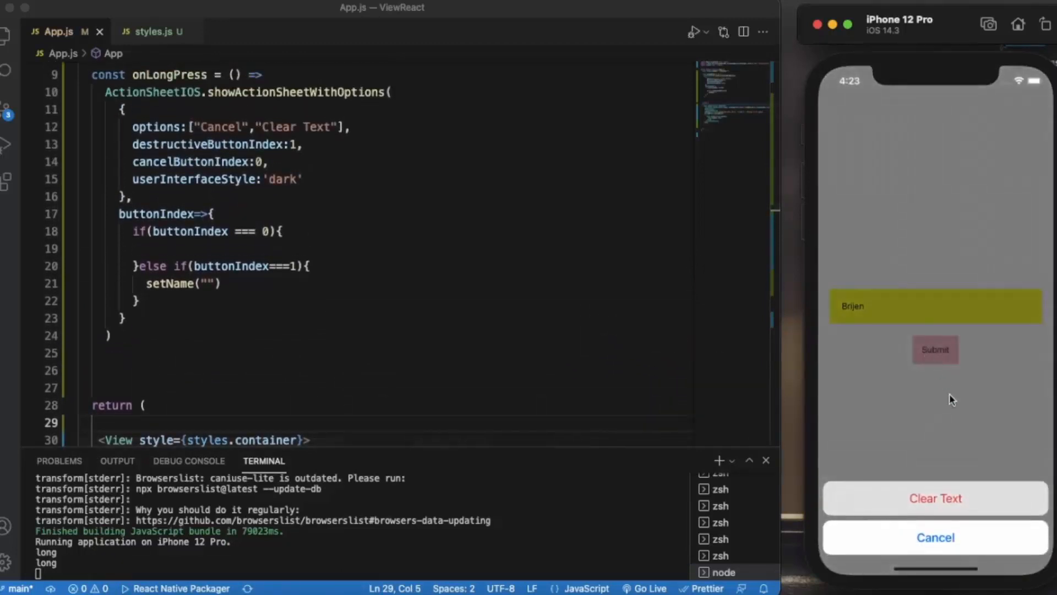
{"action": "left_click", "coordinate": [931, 499]}
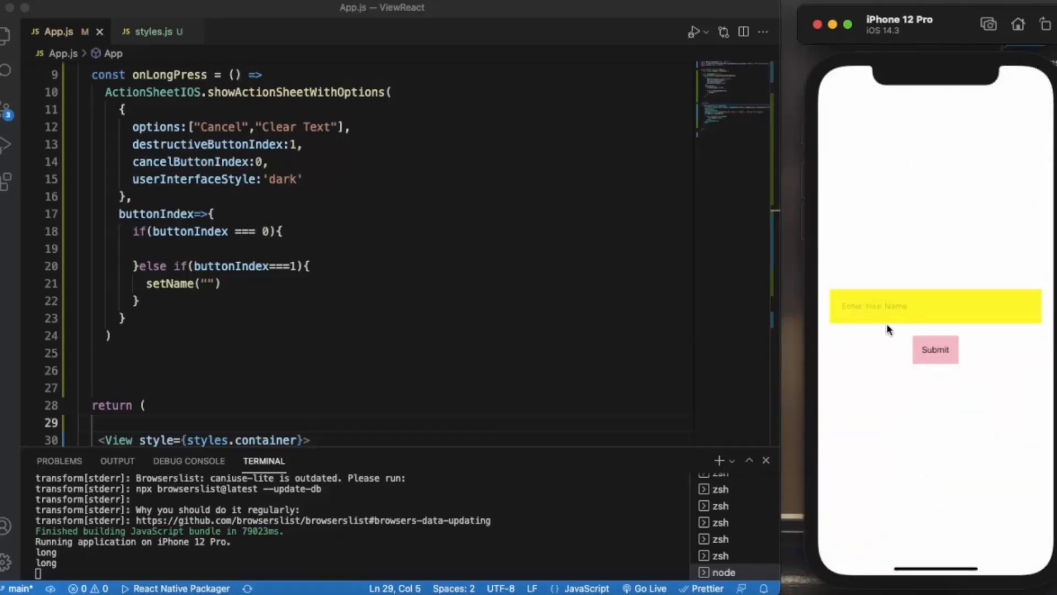
{"action": "left_click", "coordinate": [932, 352]}
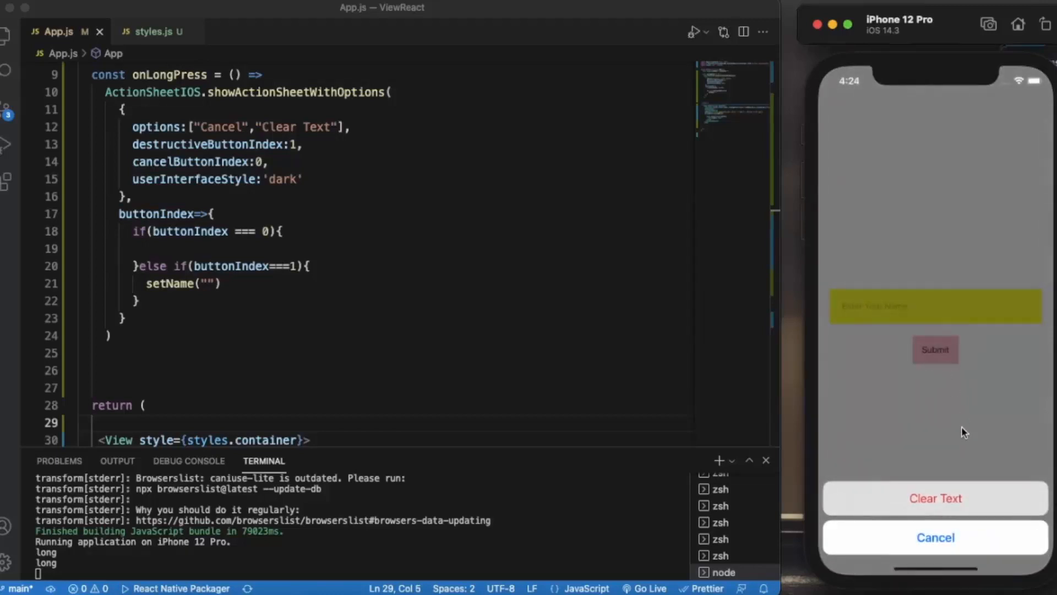
{"action": "scroll", "coordinate": [573, 319], "scroll_direction": "up", "scroll_amount": 2}
{"action": "scroll", "coordinate": [573, 318], "scroll_direction": "up", "scroll_amount": 2}
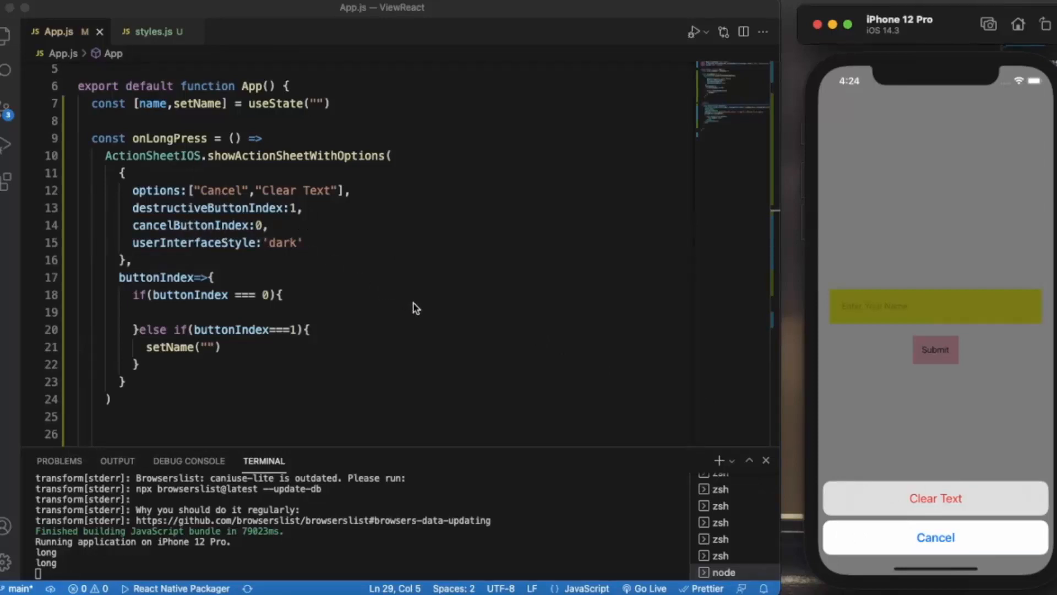
Dismiss the sheet, type "Tony" into the yellow name field and hide the keyboard
{"action": "left_click", "coordinate": [849, 401]}
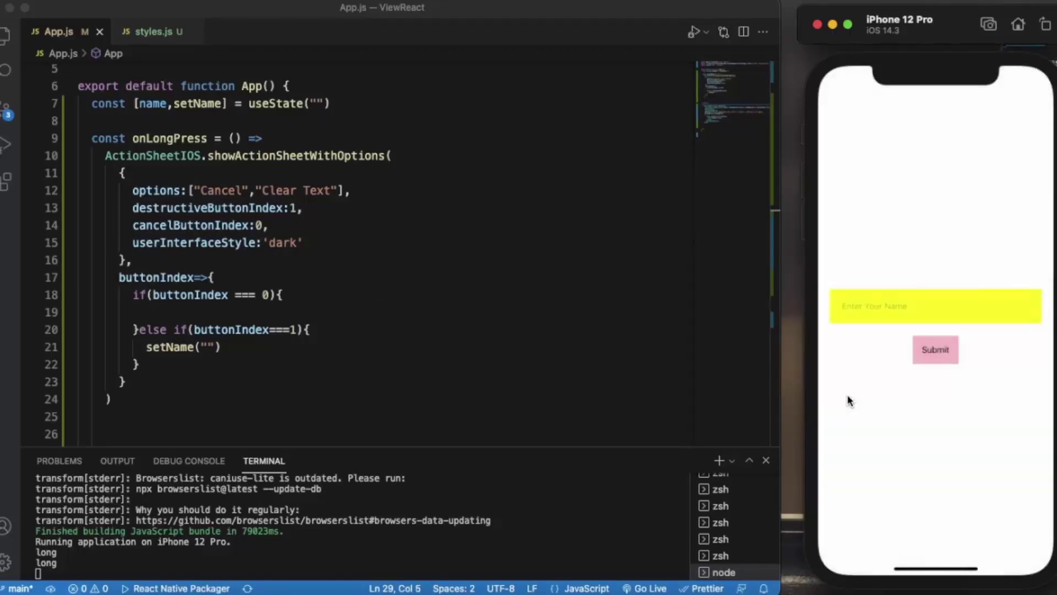
{"action": "left_click", "coordinate": [868, 308]}
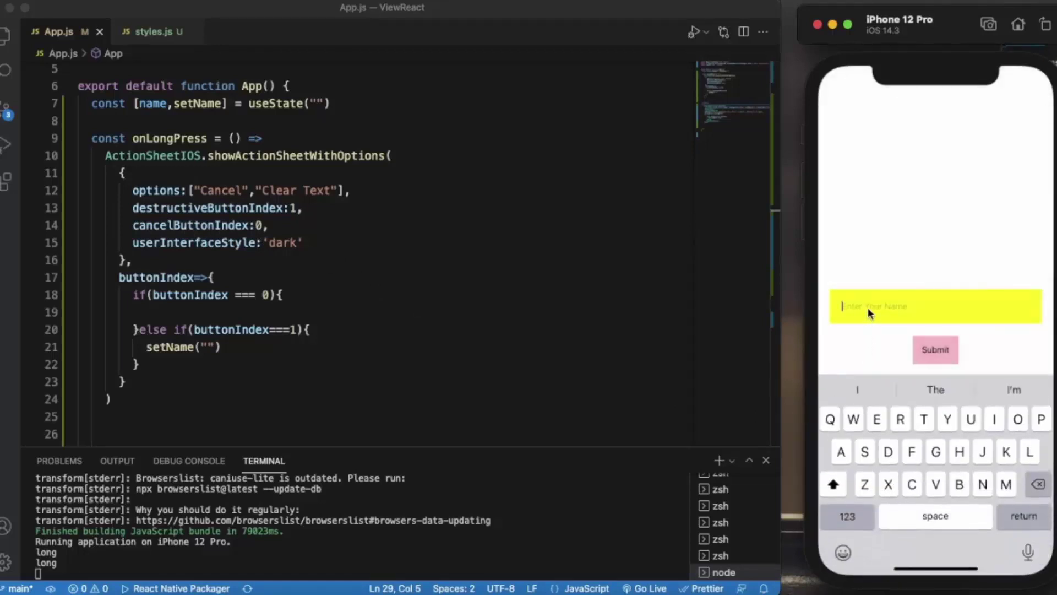
{"action": "left_click", "coordinate": [927, 419]}
{"action": "left_click", "coordinate": [1017, 417]}
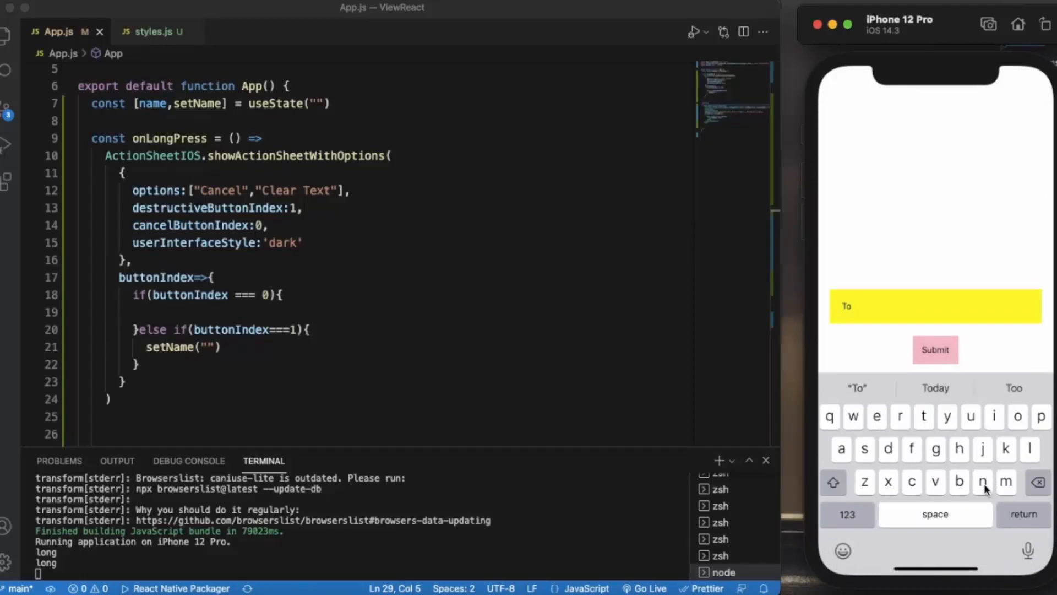
{"action": "left_click", "coordinate": [983, 481]}
{"action": "left_click", "coordinate": [948, 417]}
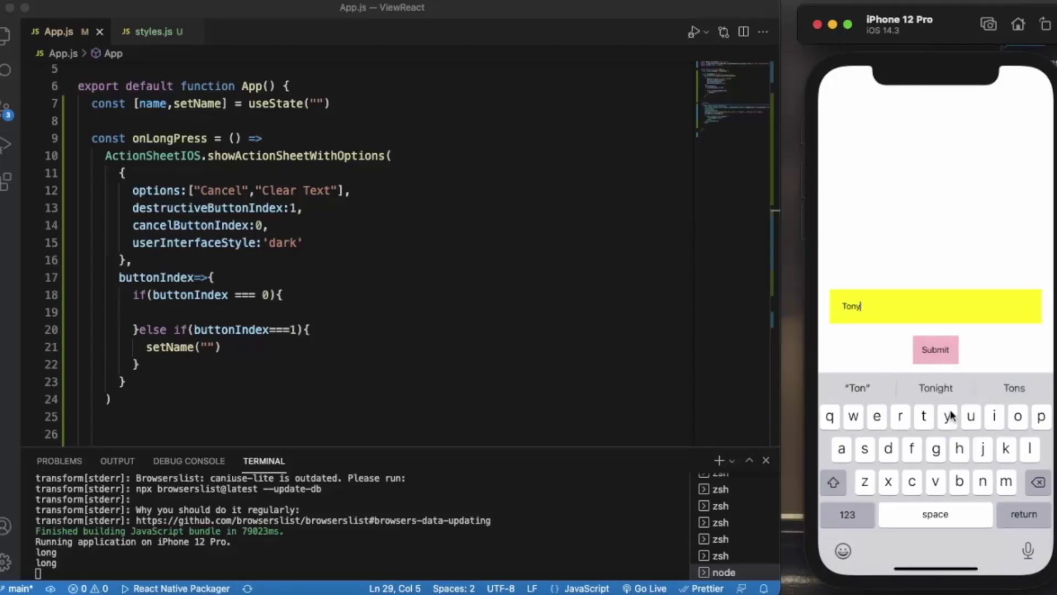
{"action": "left_click", "coordinate": [1023, 512]}
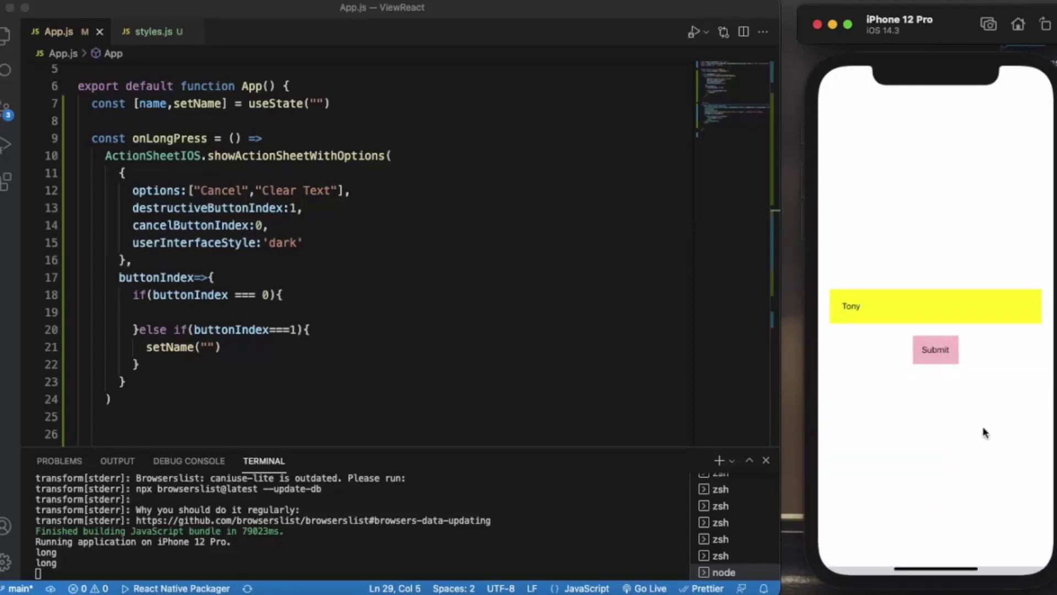
Submit to get Tony's Welcome alert, then long-press Submit and Clear Text to empty the field
{"action": "left_click", "coordinate": [940, 354]}
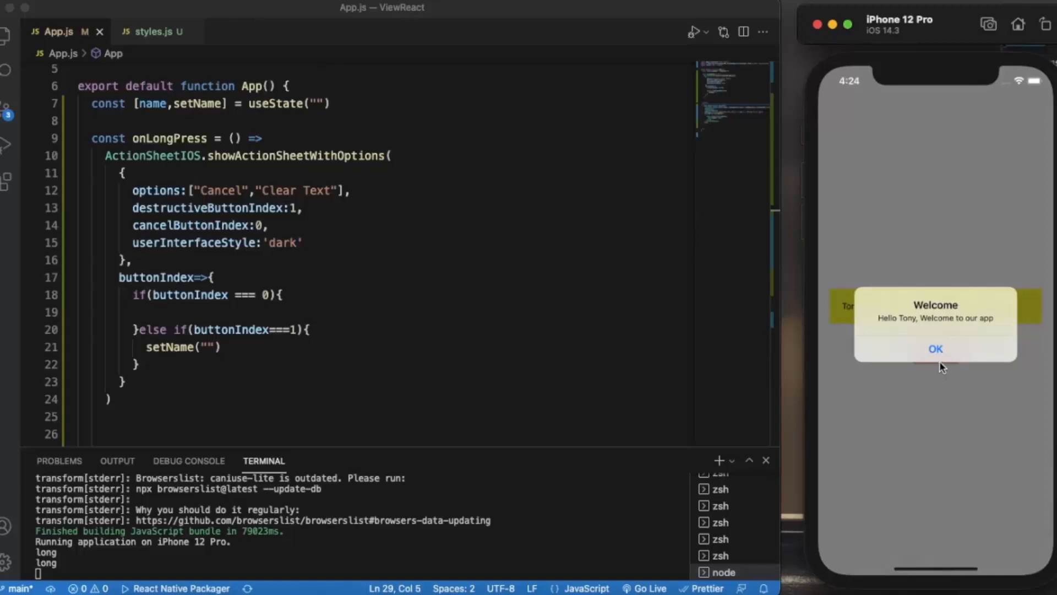
{"action": "left_click", "coordinate": [936, 353]}
{"action": "left_click", "coordinate": [943, 350]}
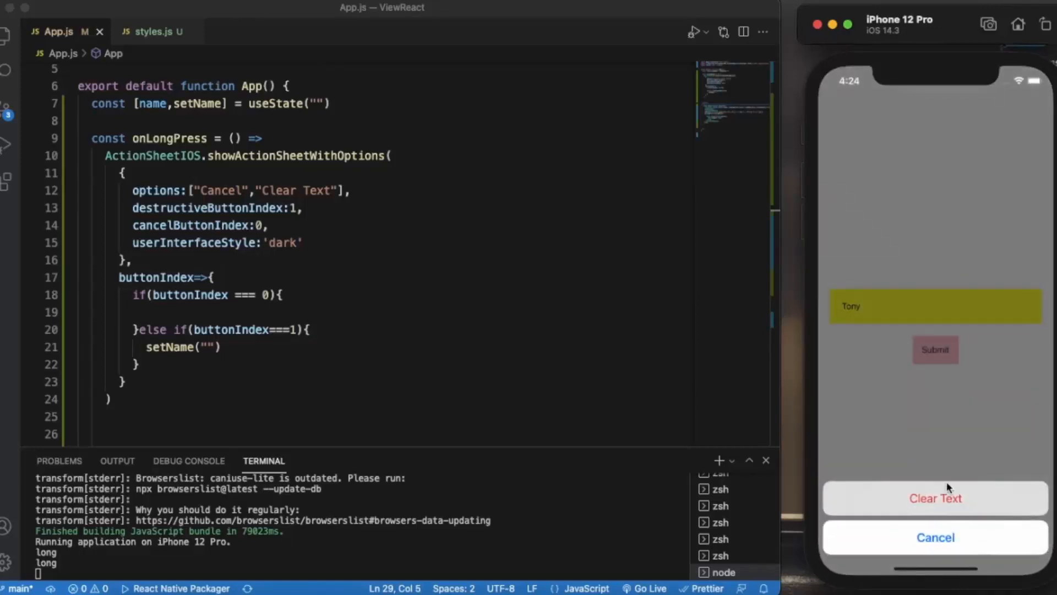
{"action": "left_click", "coordinate": [946, 499]}
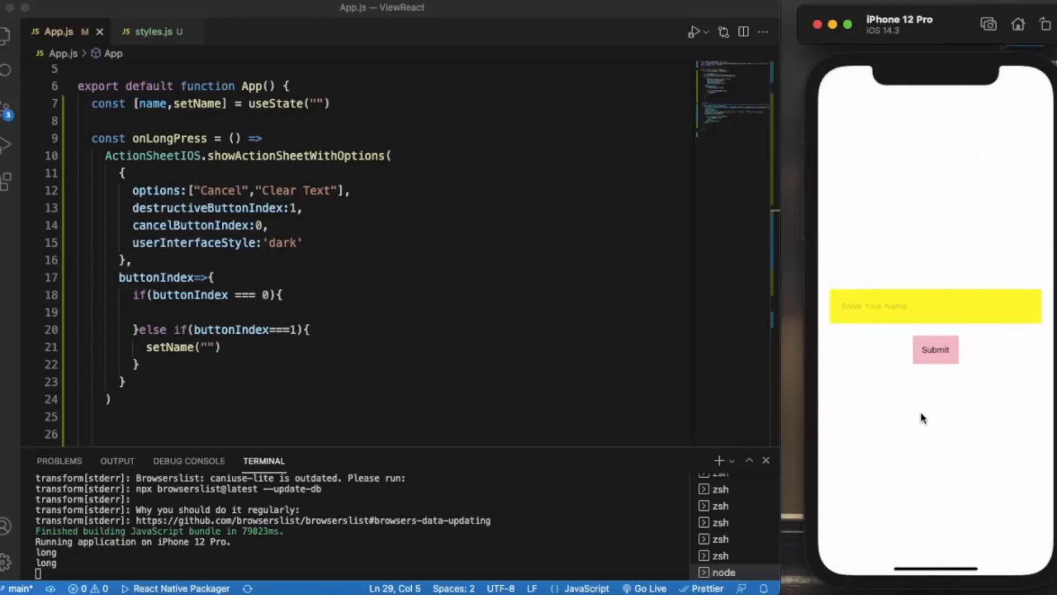